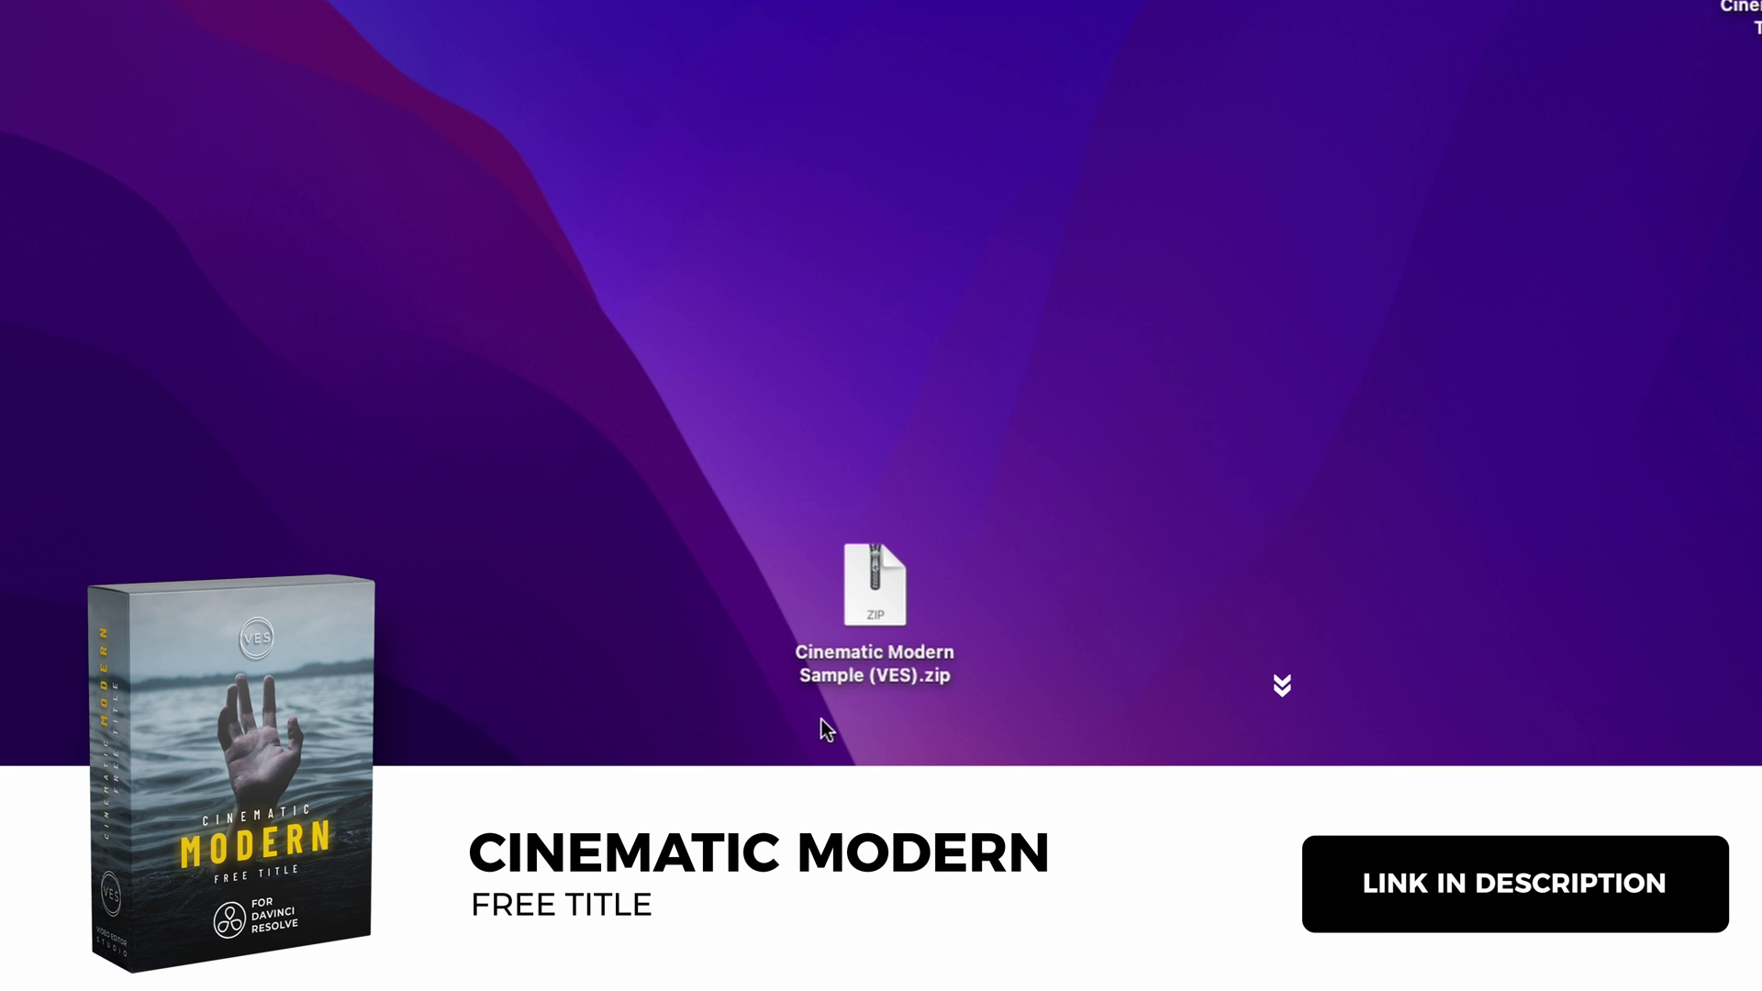
Extract the zip and browse the sample folder's instructions PDF and 18 Barlow font files.
{"action": "double_click", "coordinate": [877, 589]}
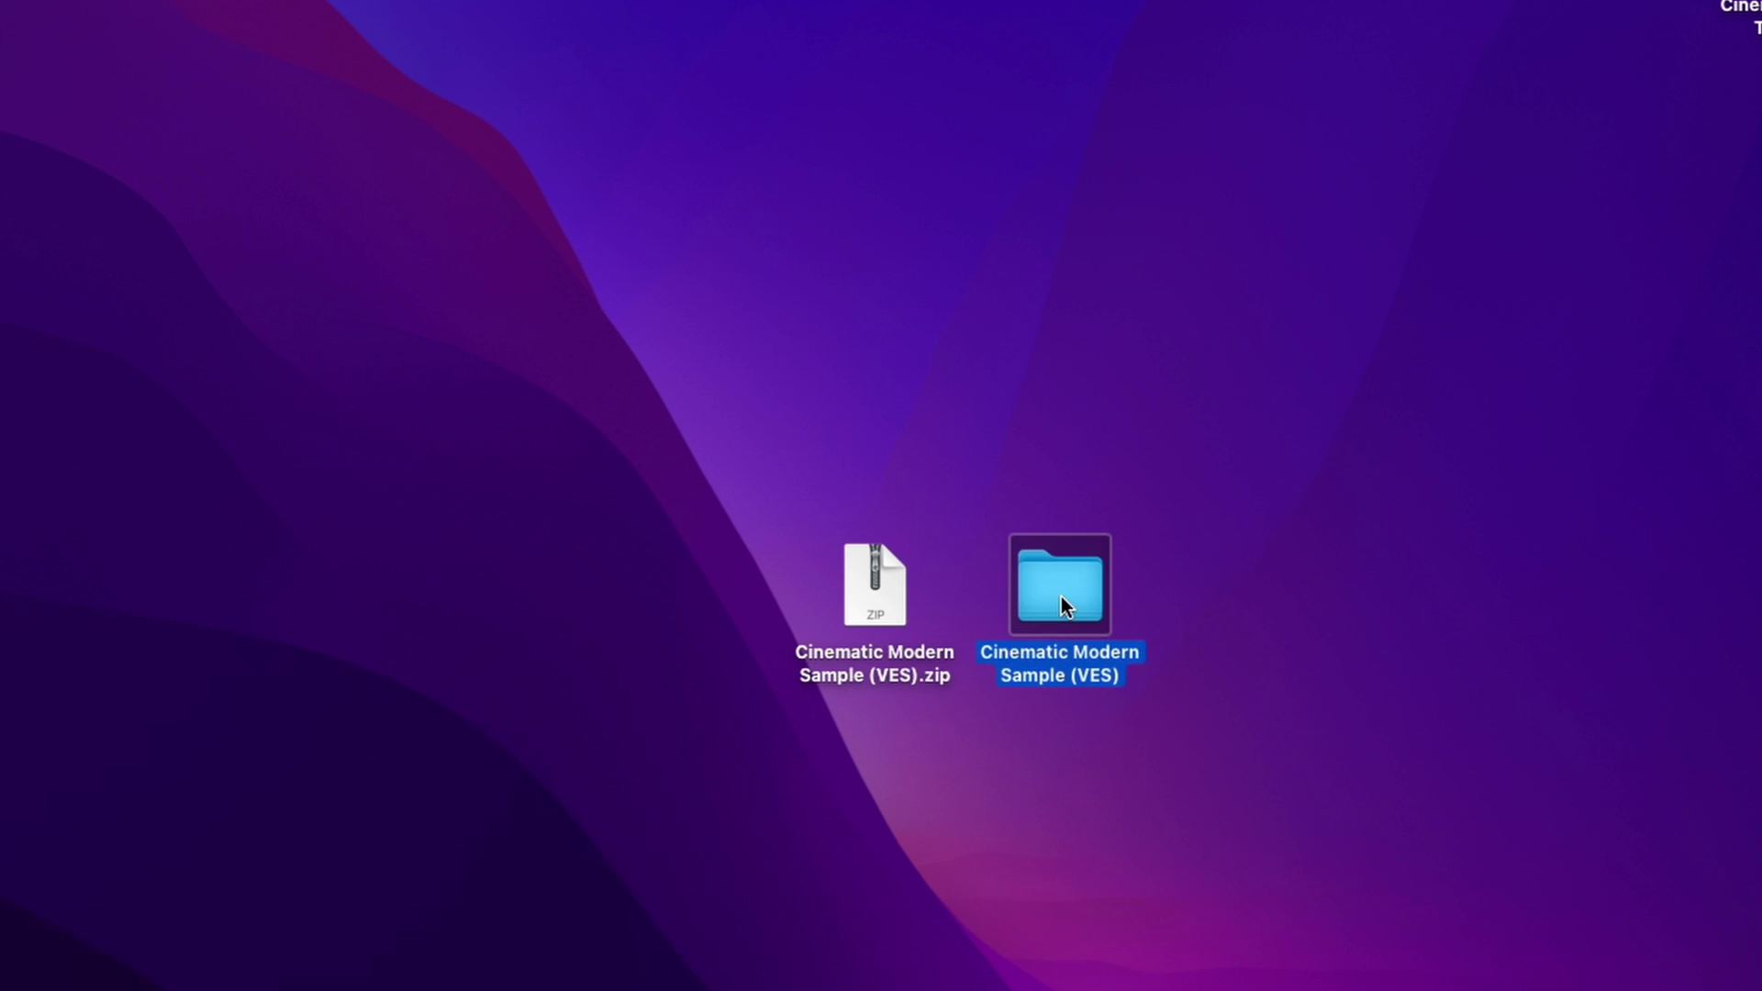
{"action": "double_click", "coordinate": [1061, 606]}
{"action": "left_click", "coordinate": [1162, 527]}
{"action": "left_click", "coordinate": [768, 495]}
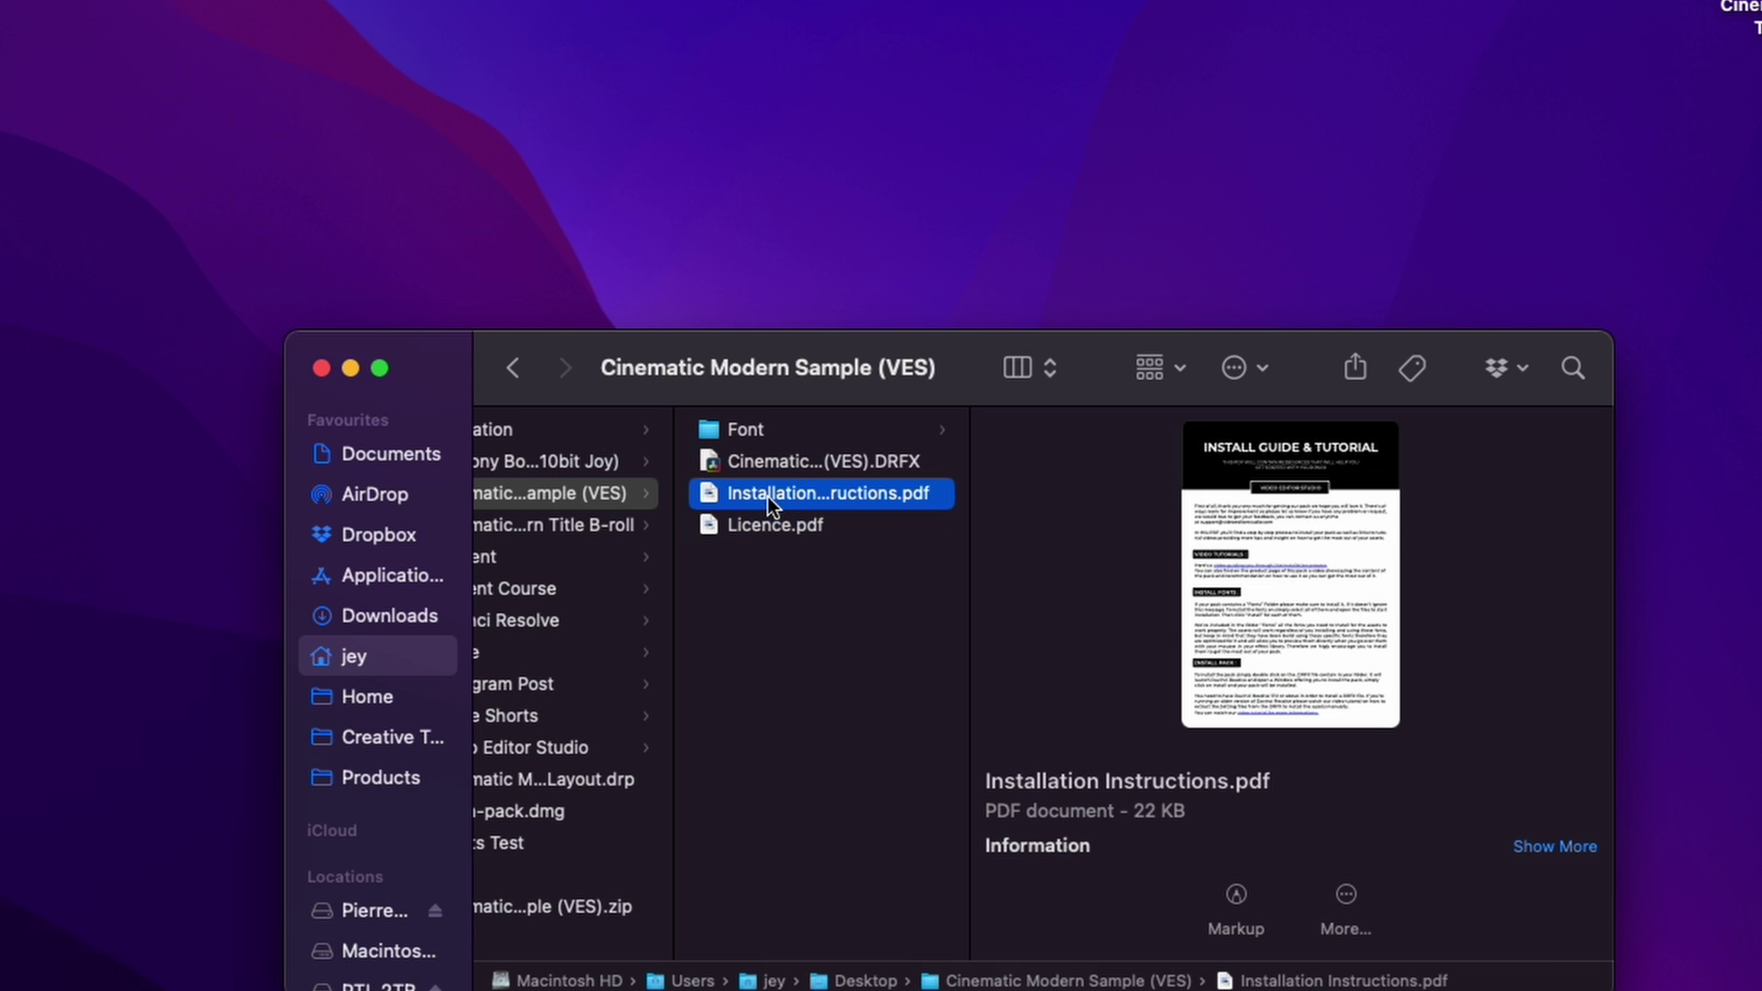
{"action": "left_click", "coordinate": [783, 460]}
{"action": "left_click", "coordinate": [781, 432]}
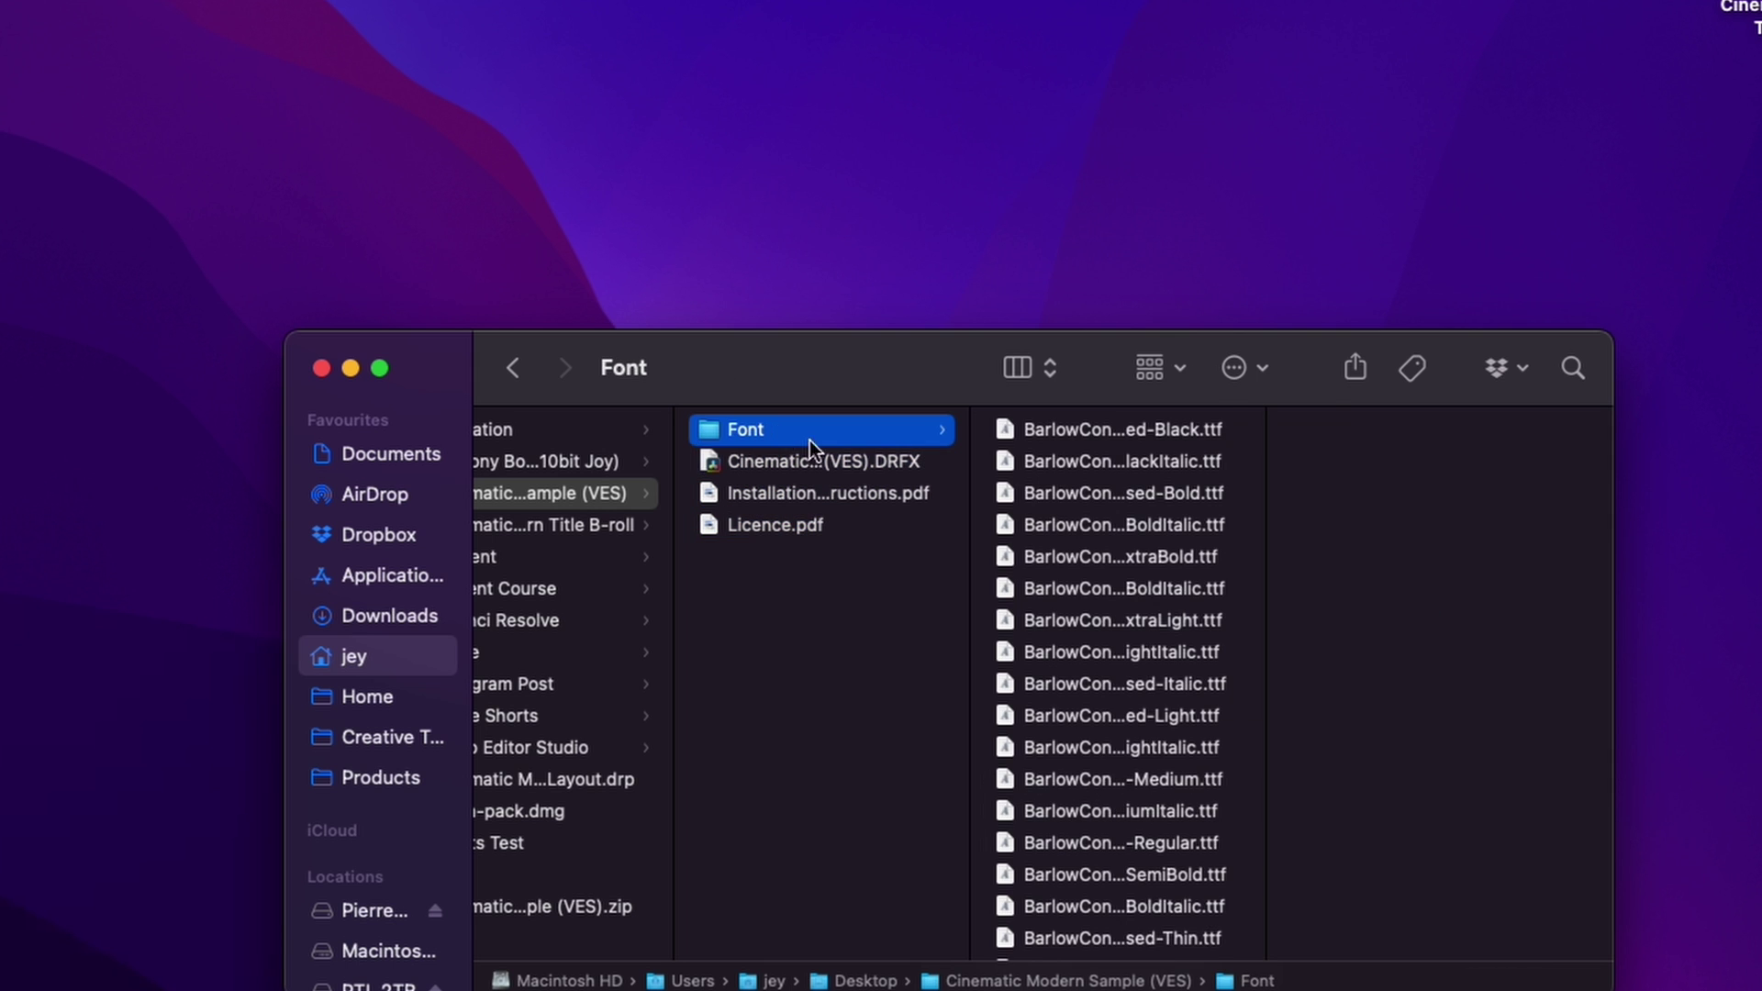
{"action": "left_click", "coordinate": [1060, 433]}
{"action": "scroll", "coordinate": [1023, 735], "scroll_direction": "down", "scroll_amount": 2}
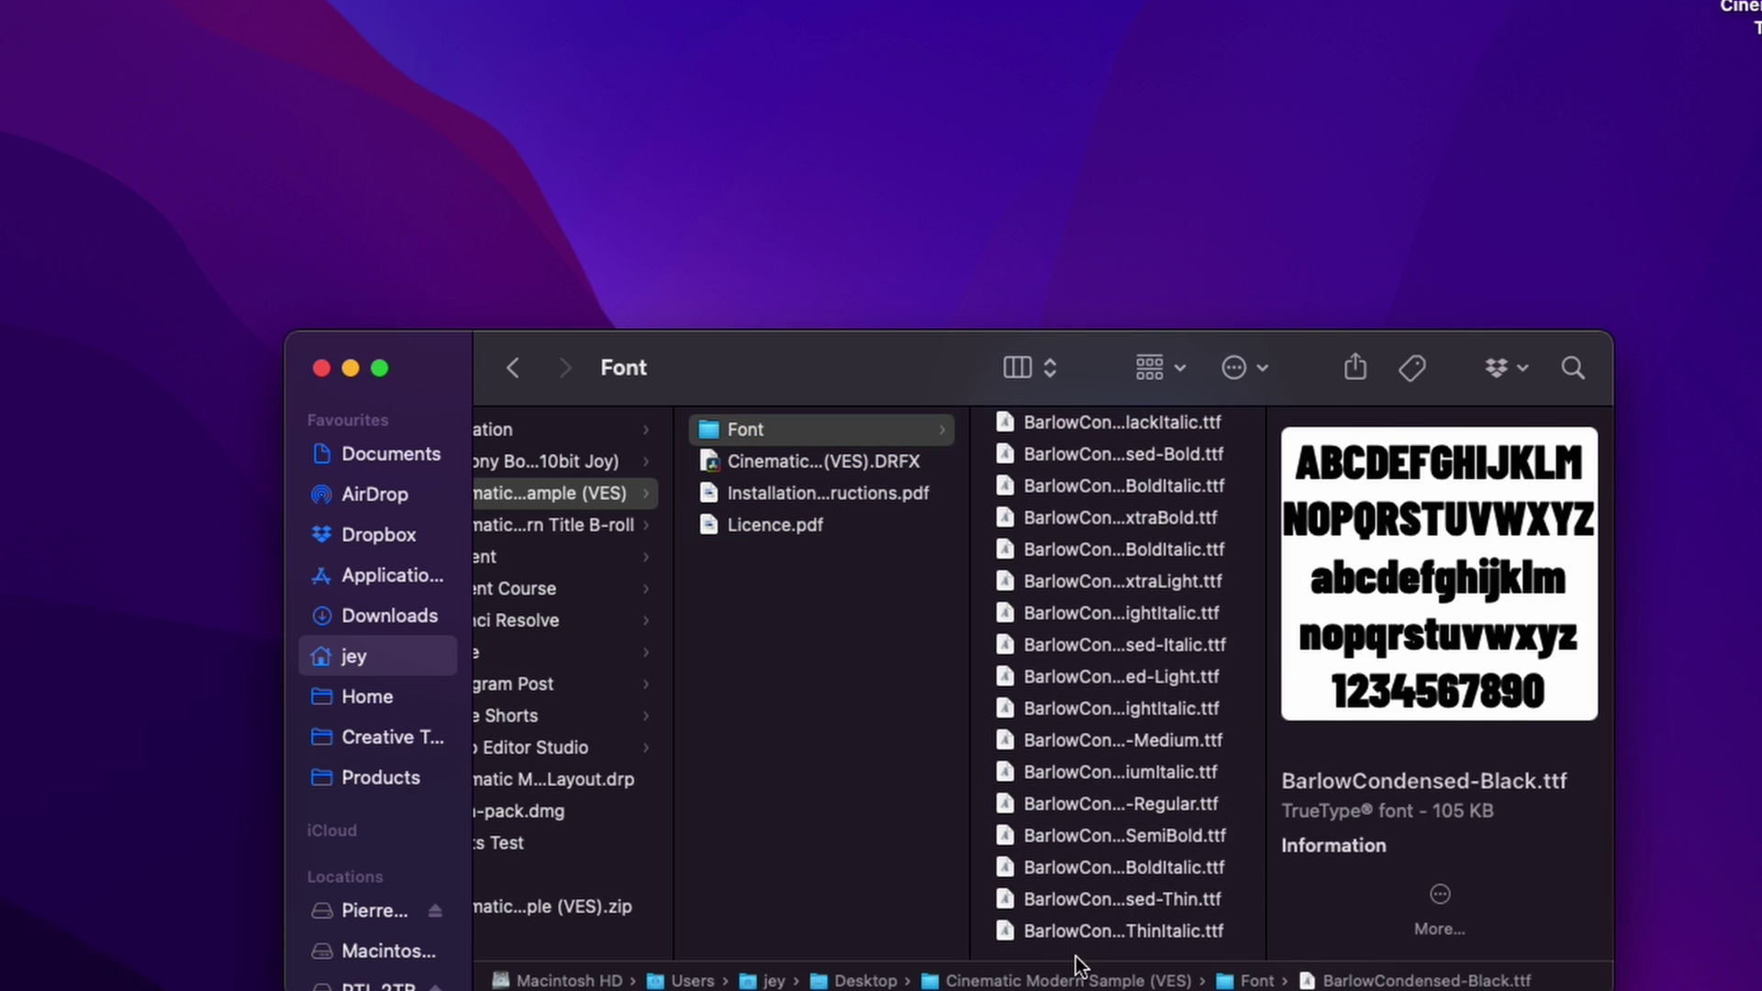
{"action": "left_click", "coordinate": [1078, 927], "text": "shift"}
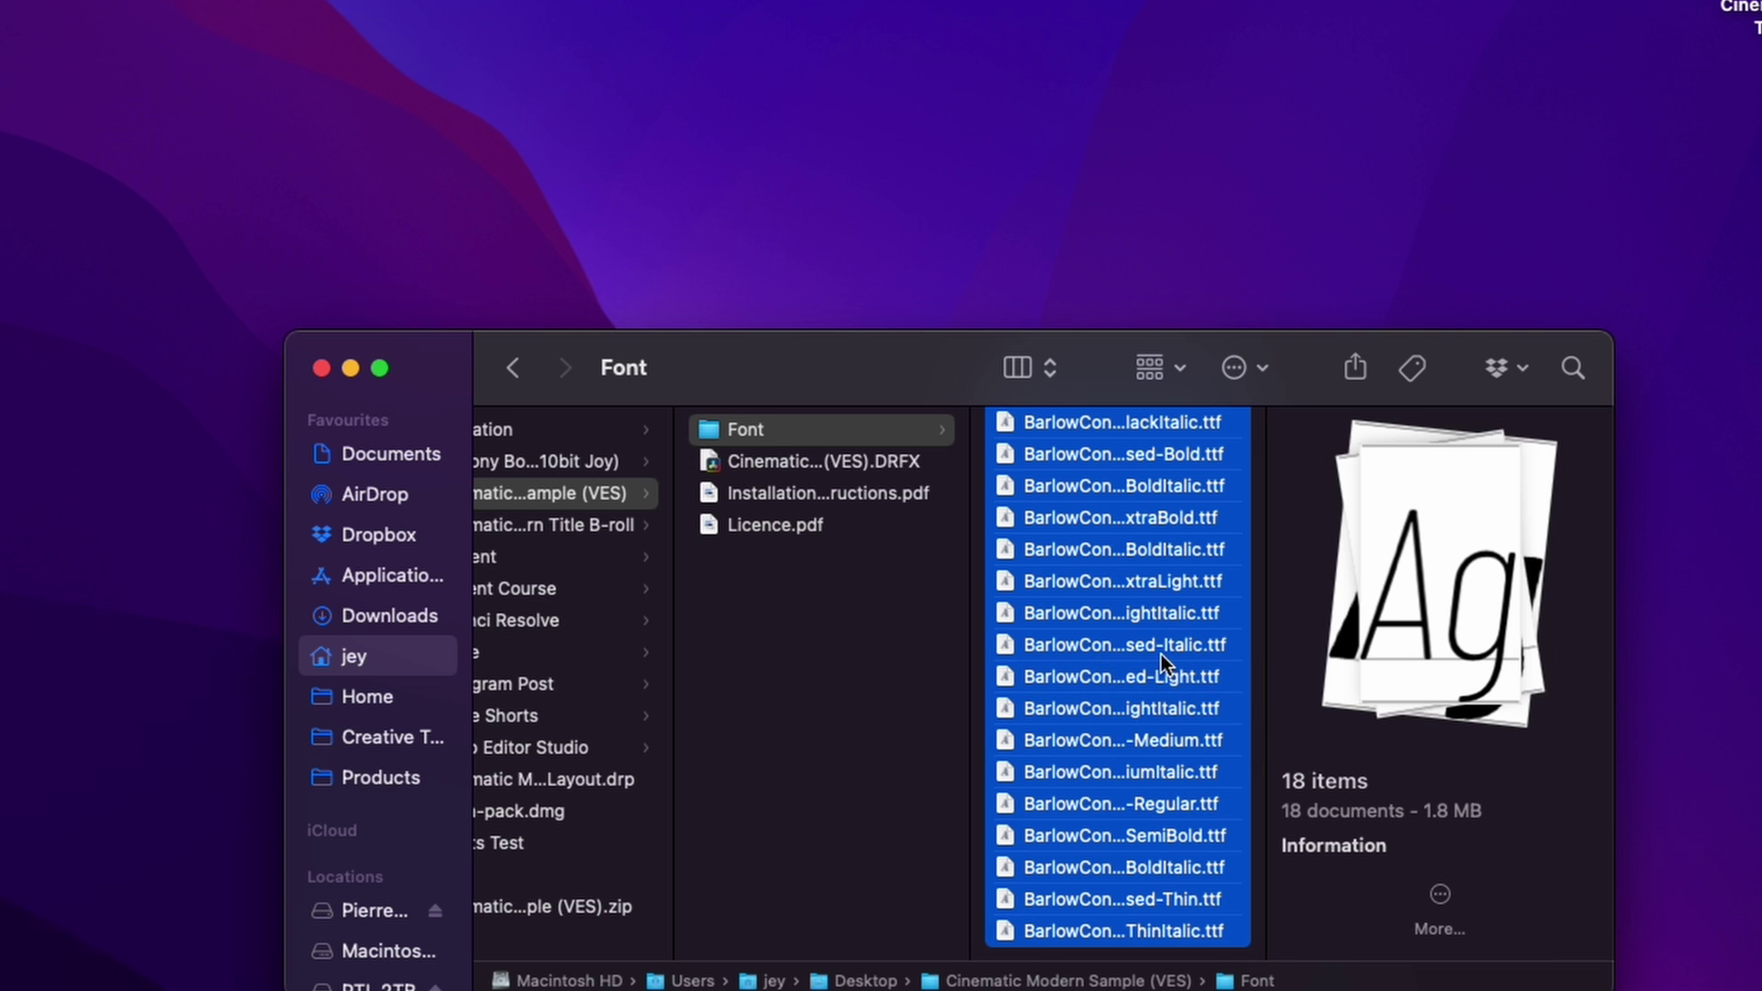
Install the Cinematic Modern Sample (VES).DRFX bundle into the Effects Library.
{"action": "left_click", "coordinate": [865, 461]}
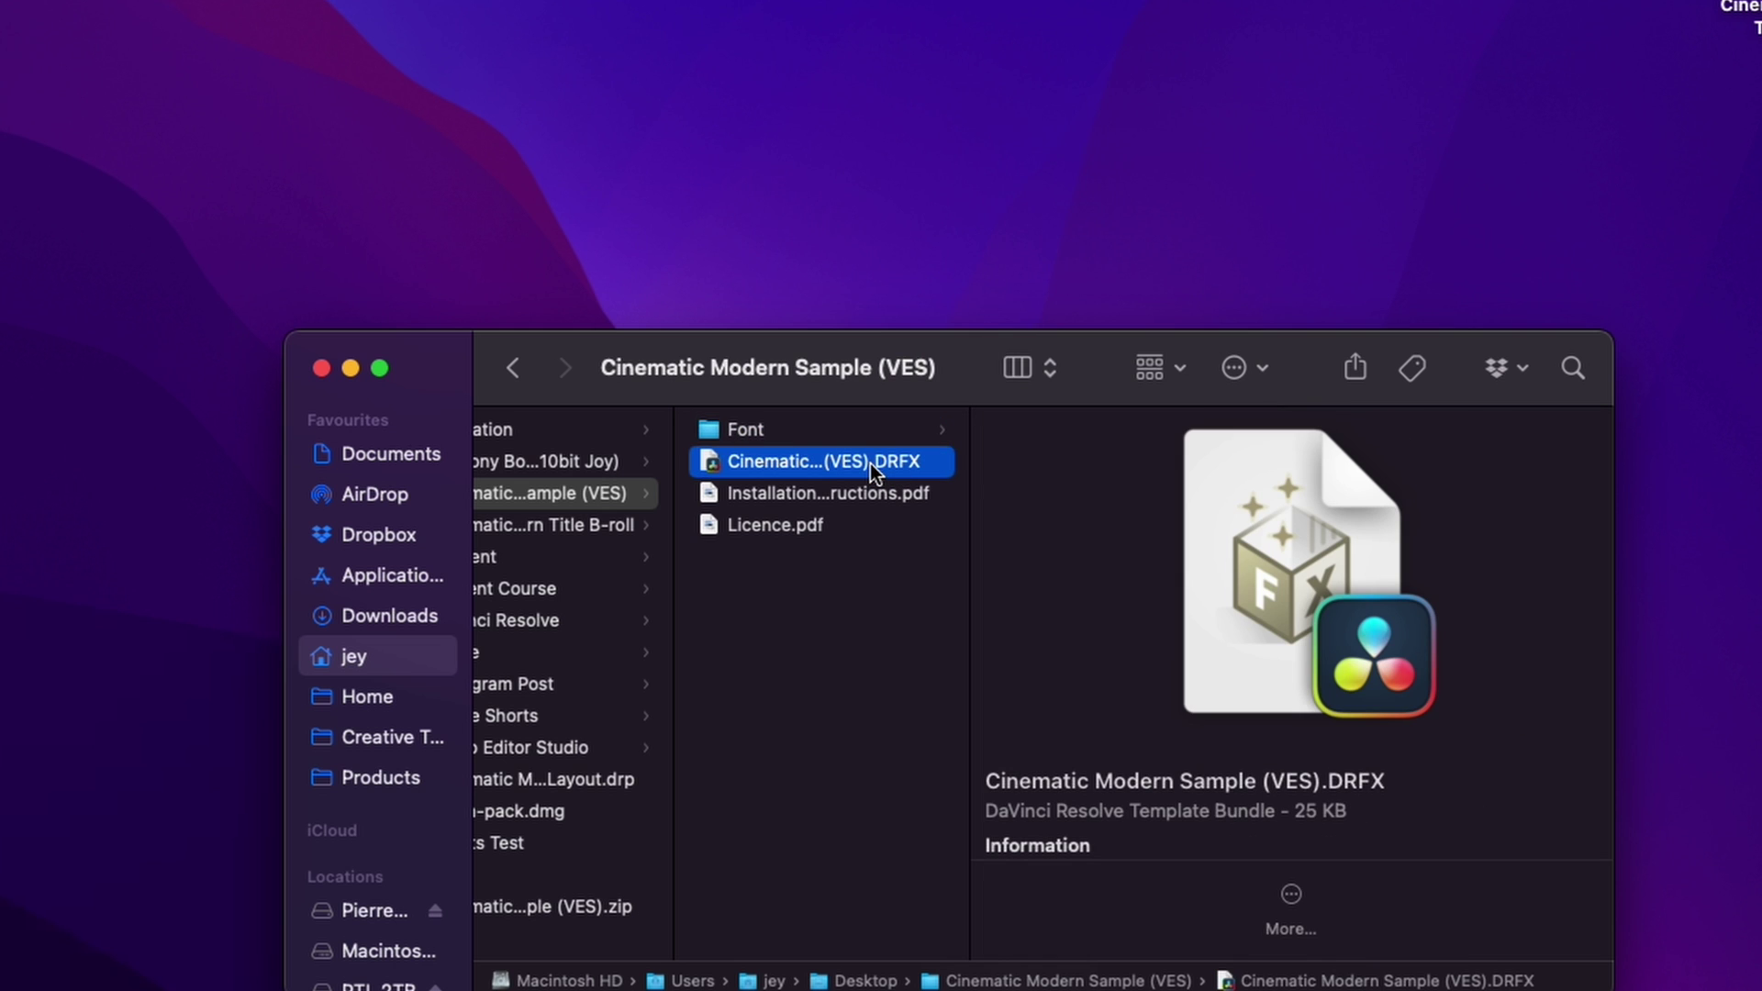
{"action": "left_click", "coordinate": [850, 431]}
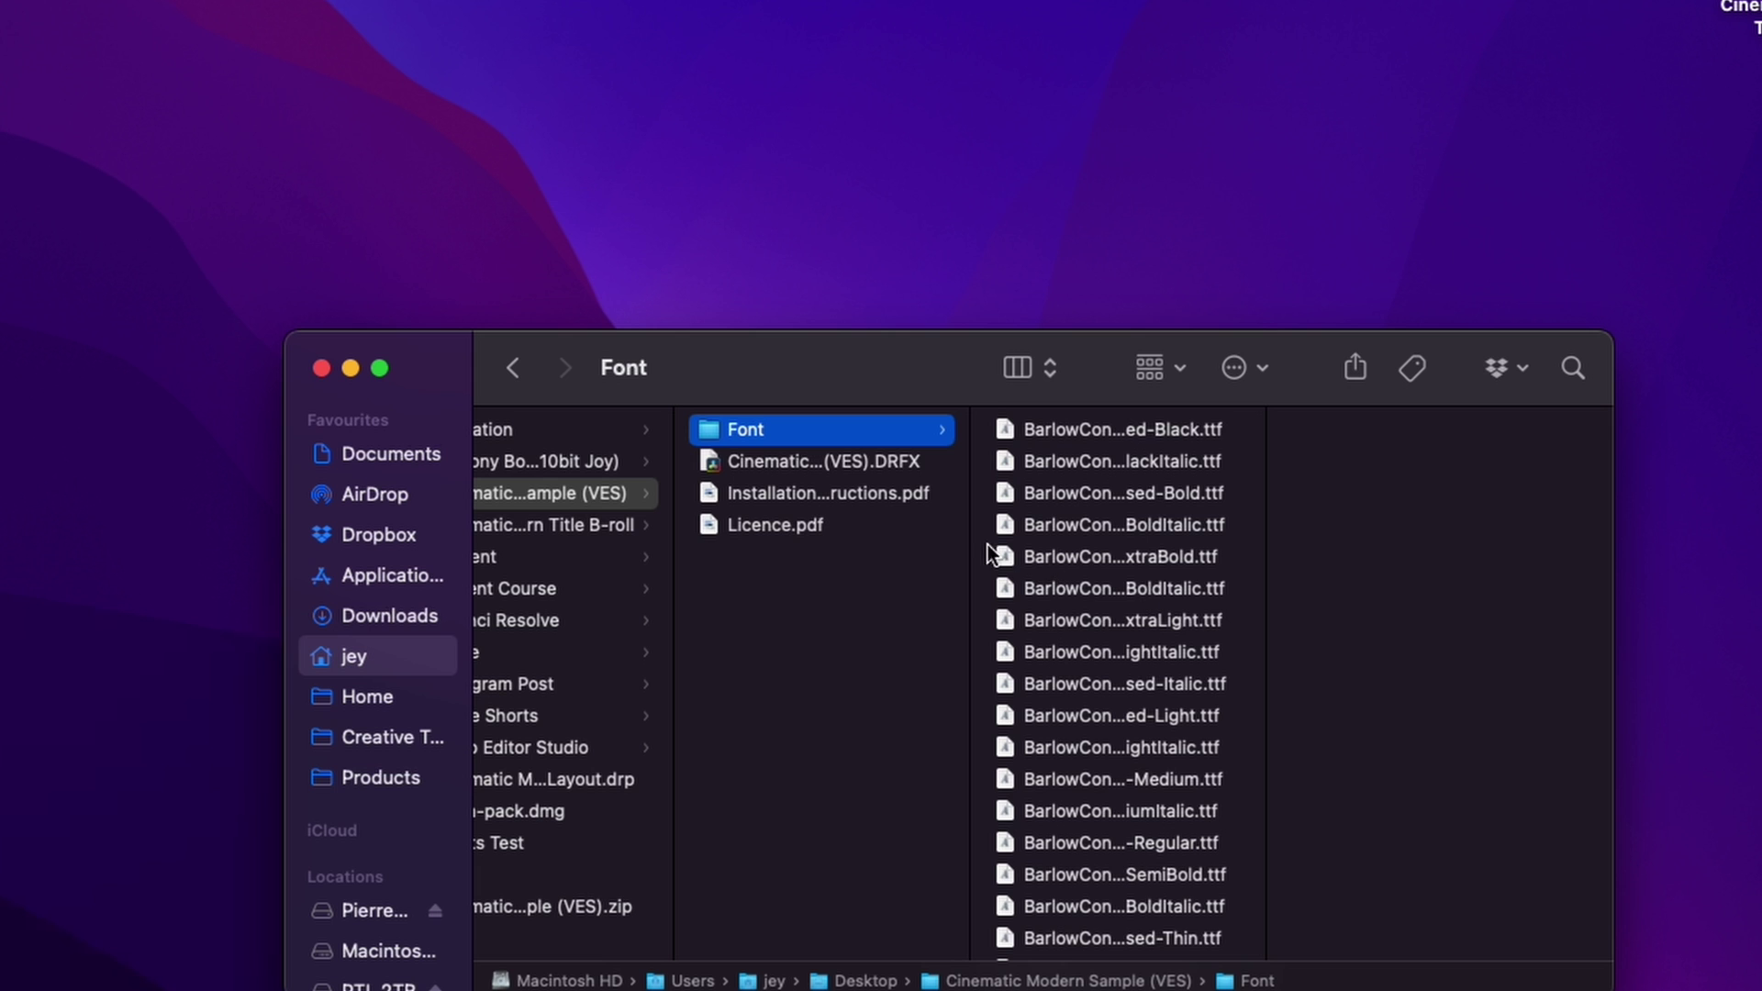
{"action": "double_click", "coordinate": [875, 454]}
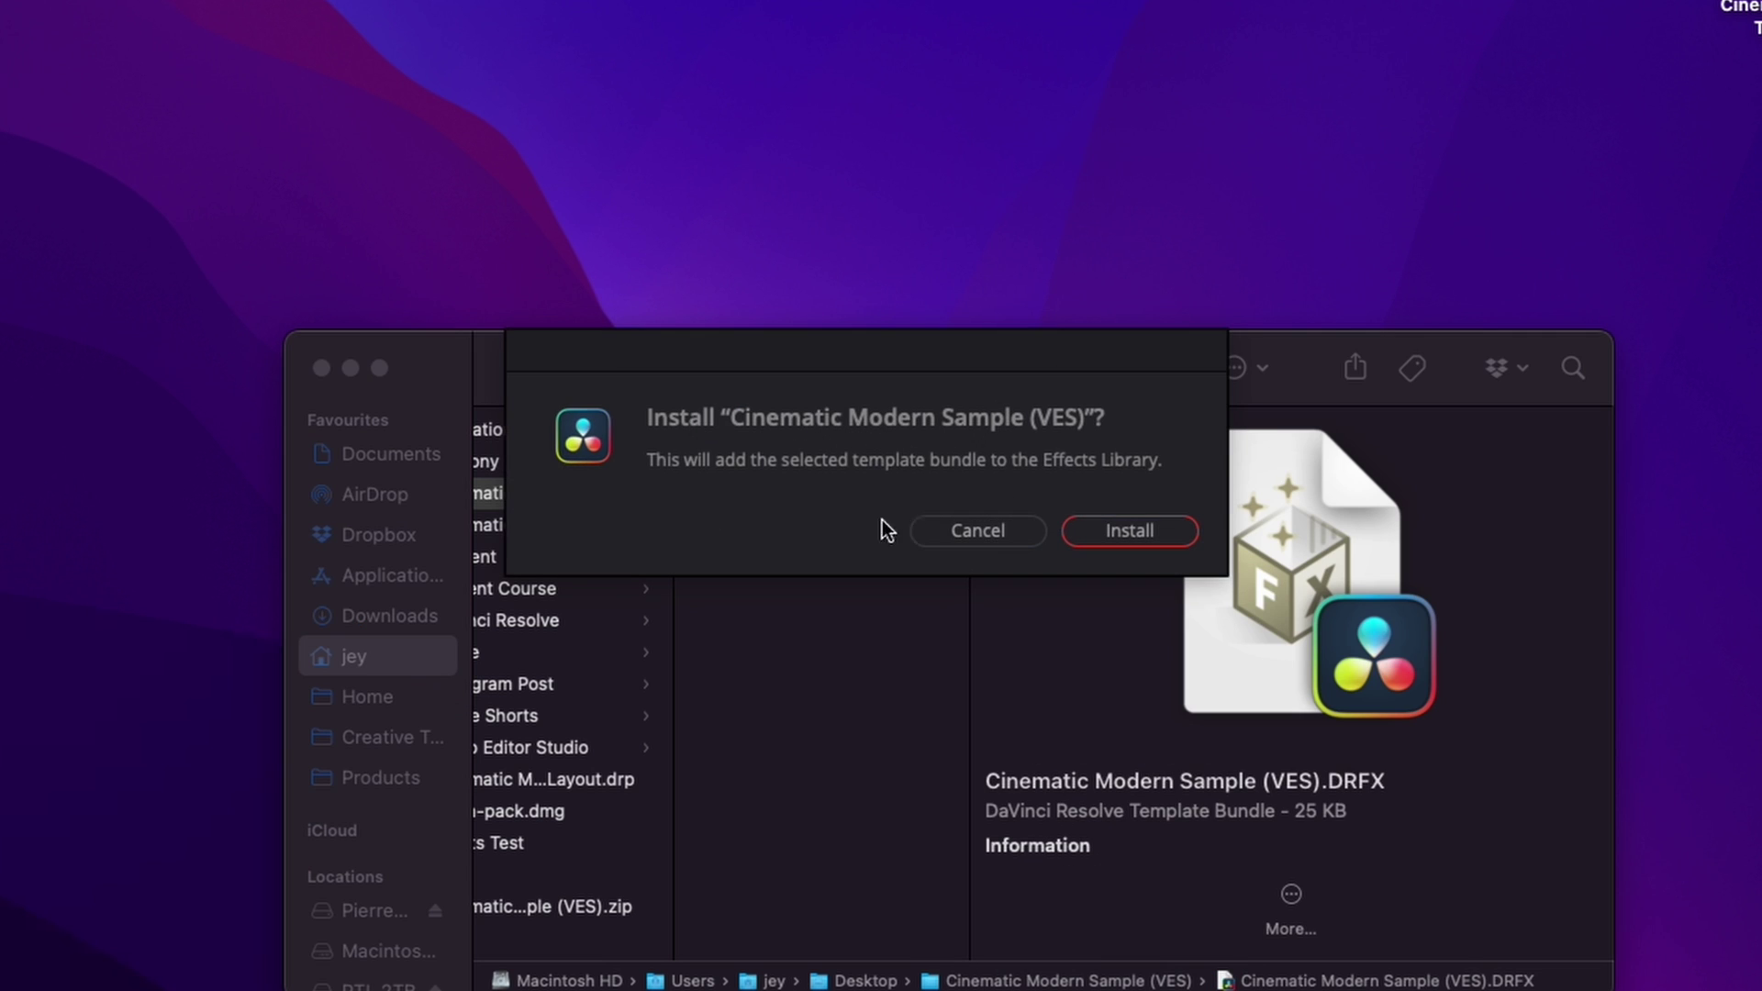
{"action": "left_click", "coordinate": [1123, 534]}
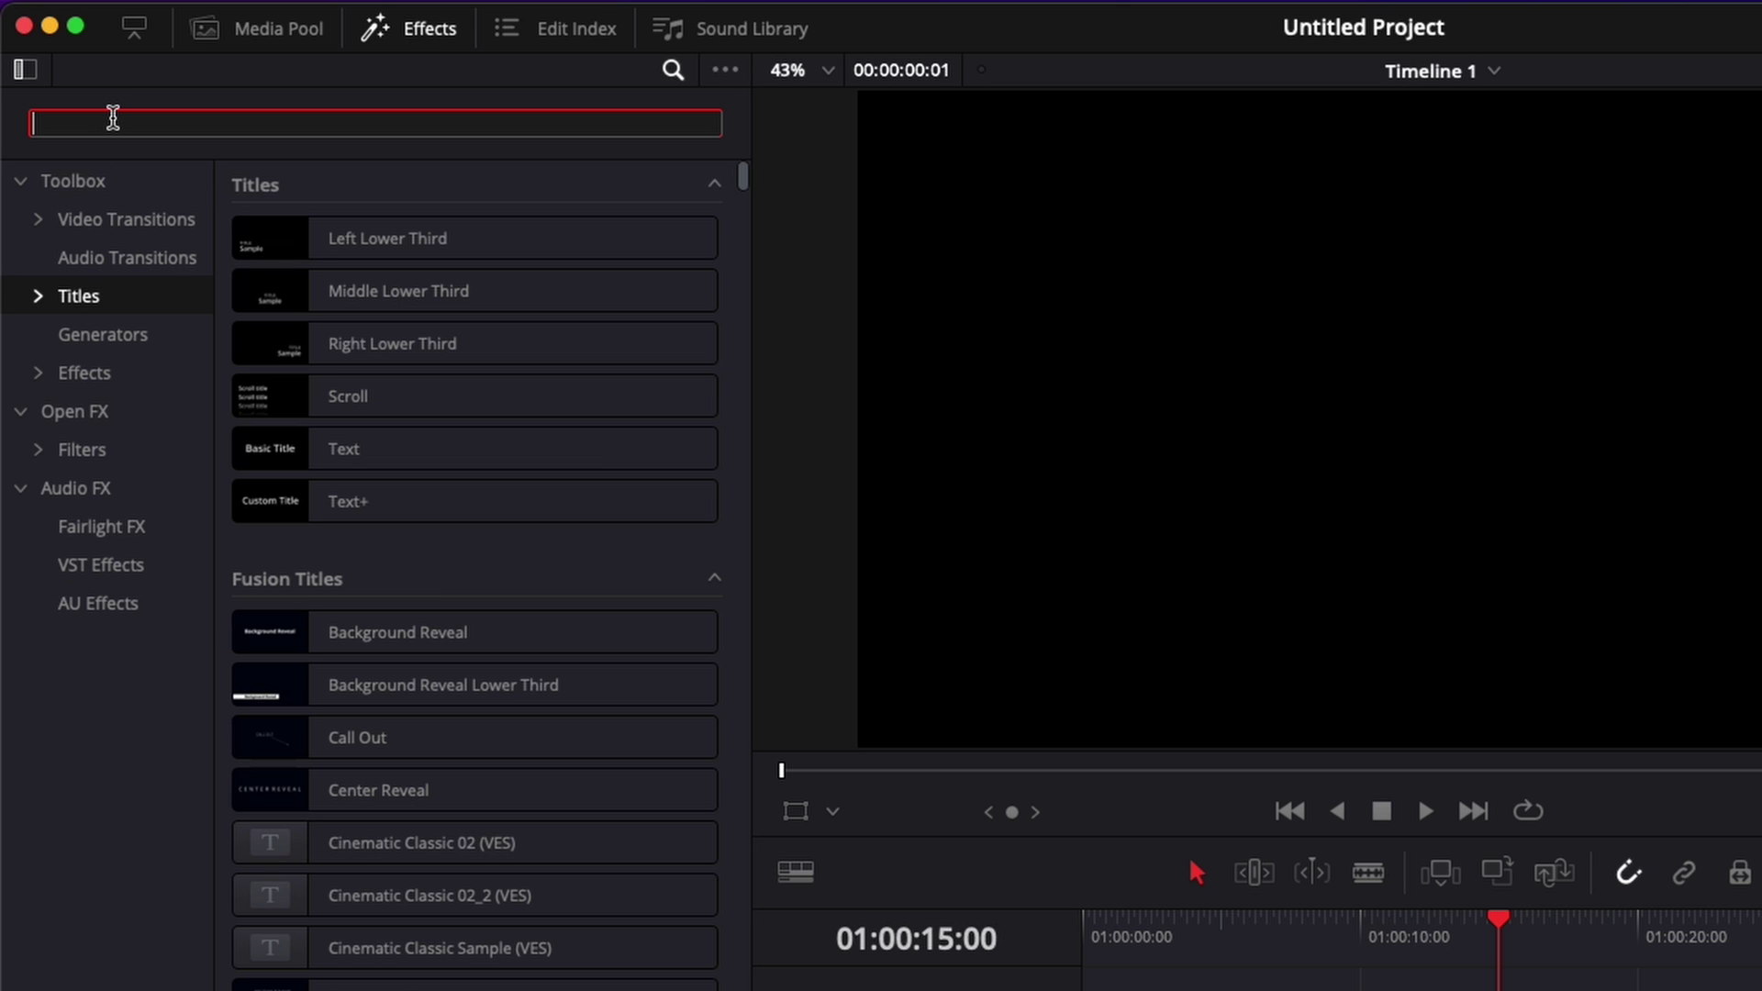
Search Titles for 'sam' and drop Cinematic Modern Sample (VES) at the start of V1.
{"action": "type", "text": "sampl"}
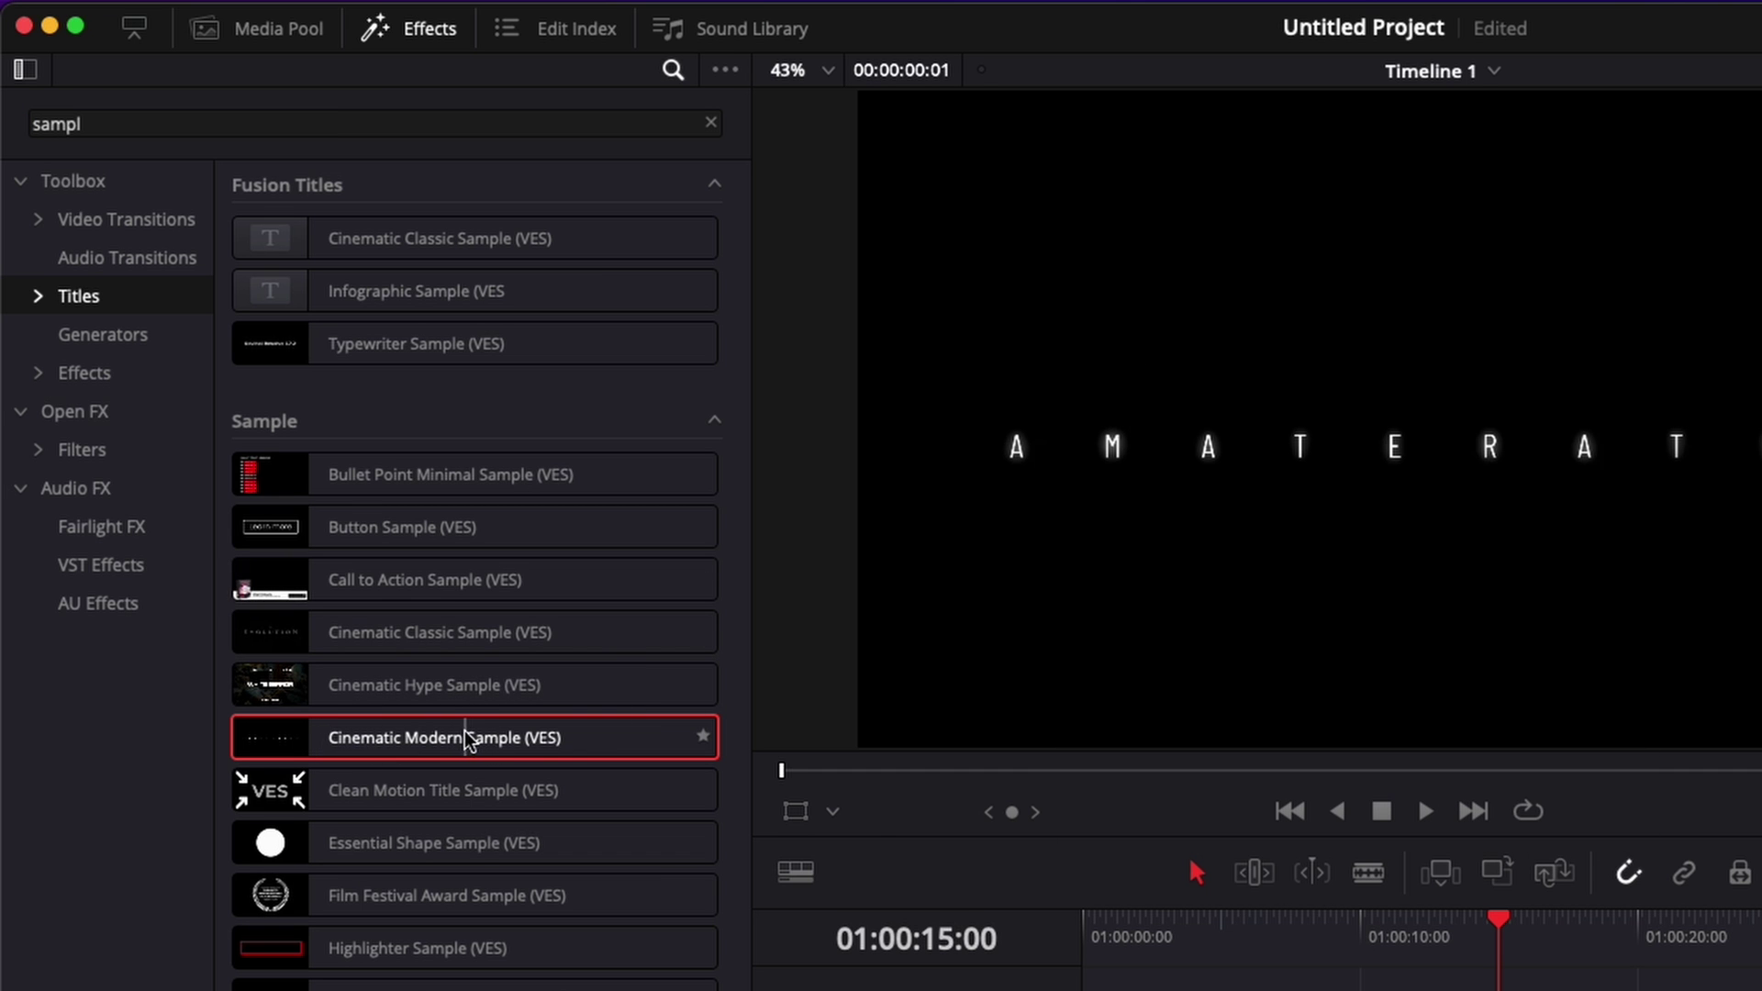
{"action": "left_click_drag", "start_coordinate": [468, 738], "coordinate": [1091, 990]}
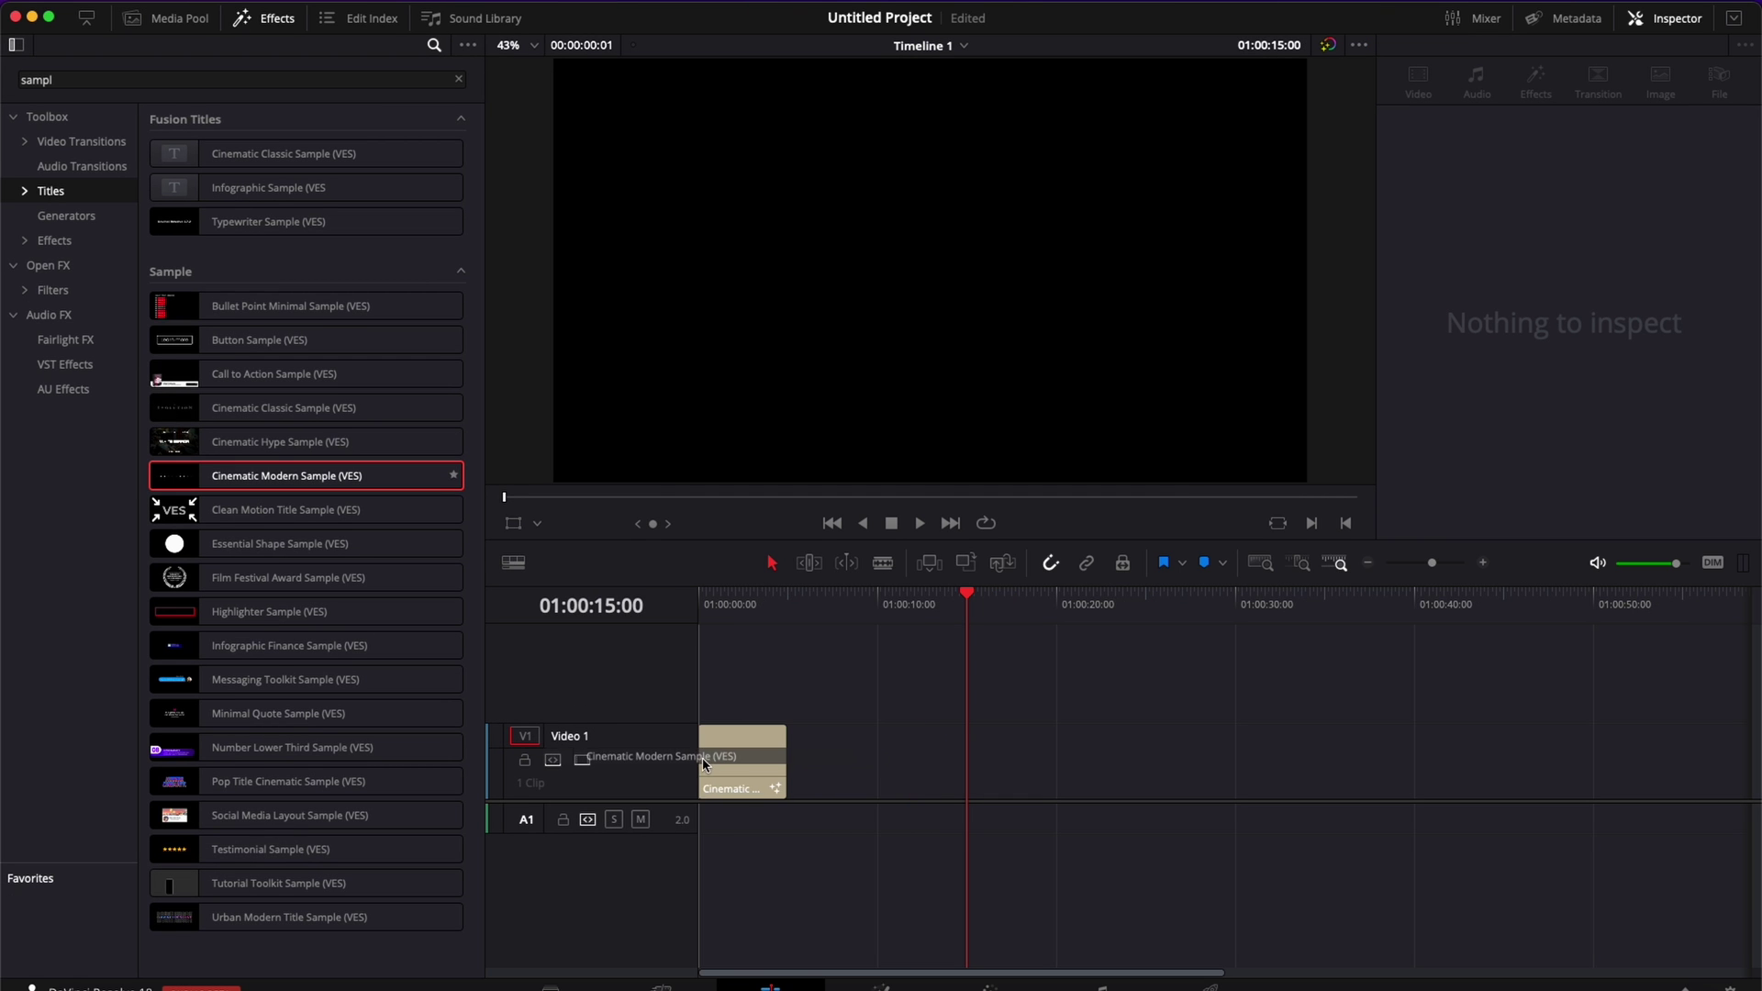
{"action": "left_click_drag", "start_coordinate": [703, 760], "coordinate": [705, 758]}
Extend the title clip to 23:05 and play its AMATERATSU animation from the start.
{"action": "left_click", "coordinate": [748, 762]}
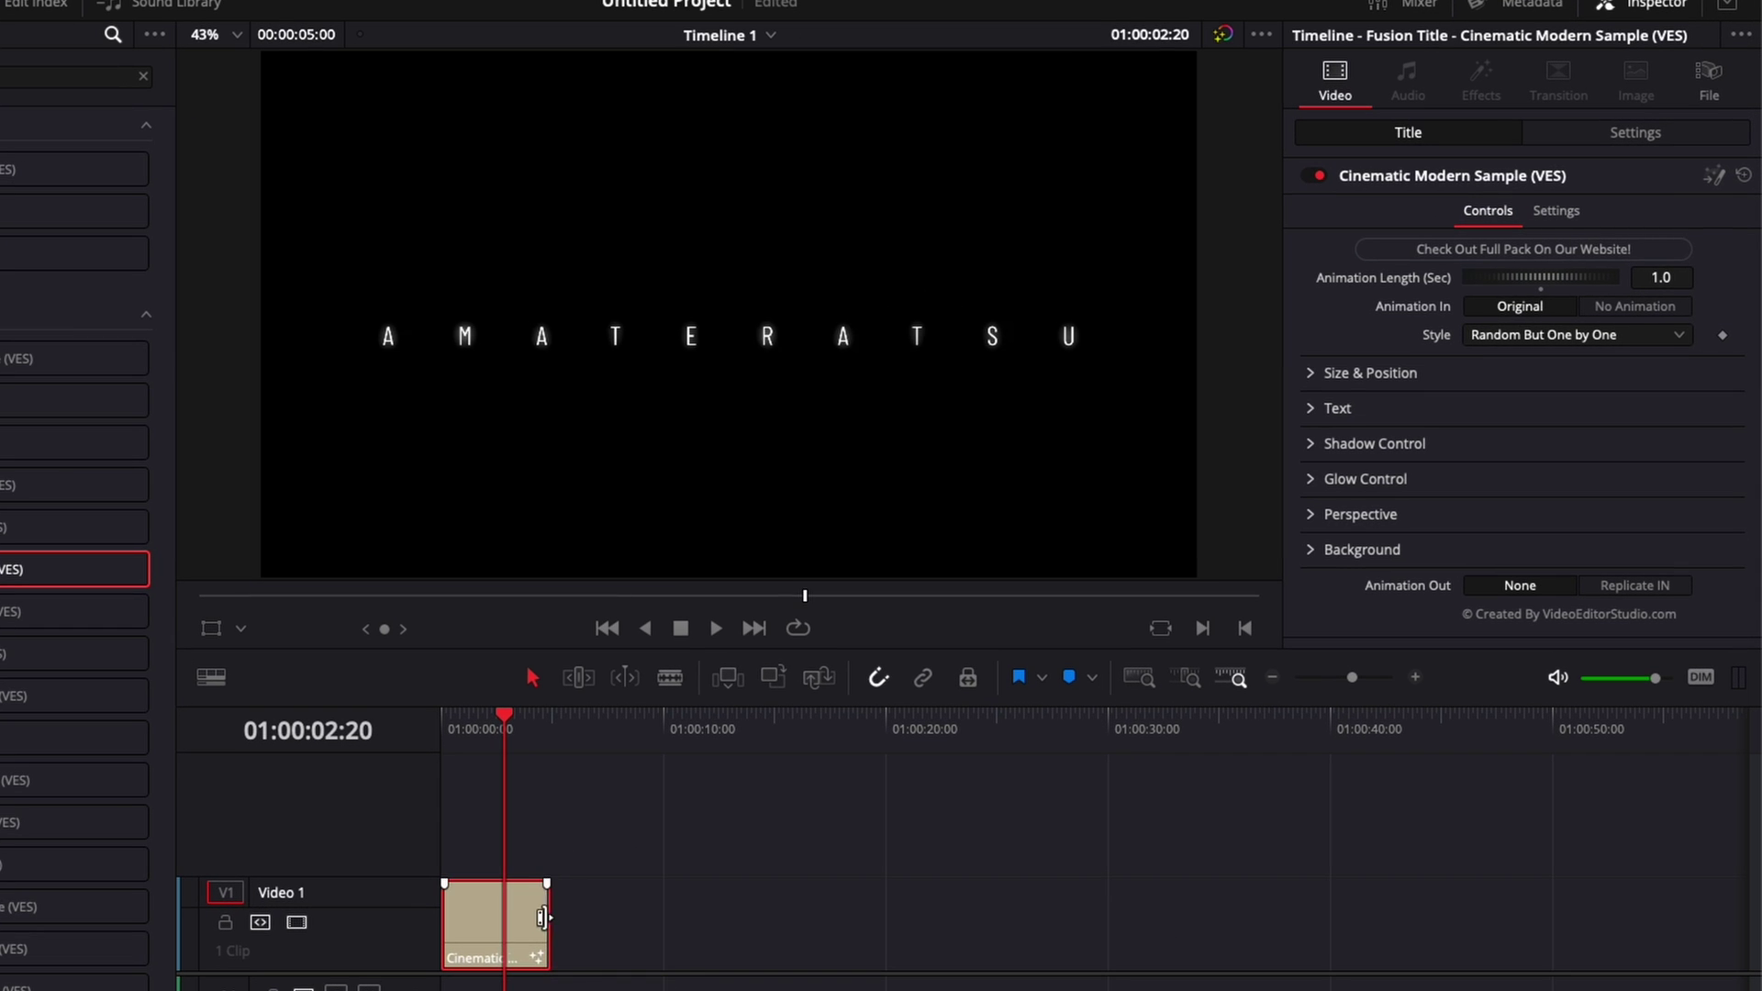
{"action": "left_click_drag", "start_coordinate": [782, 751], "coordinate": [1106, 726]}
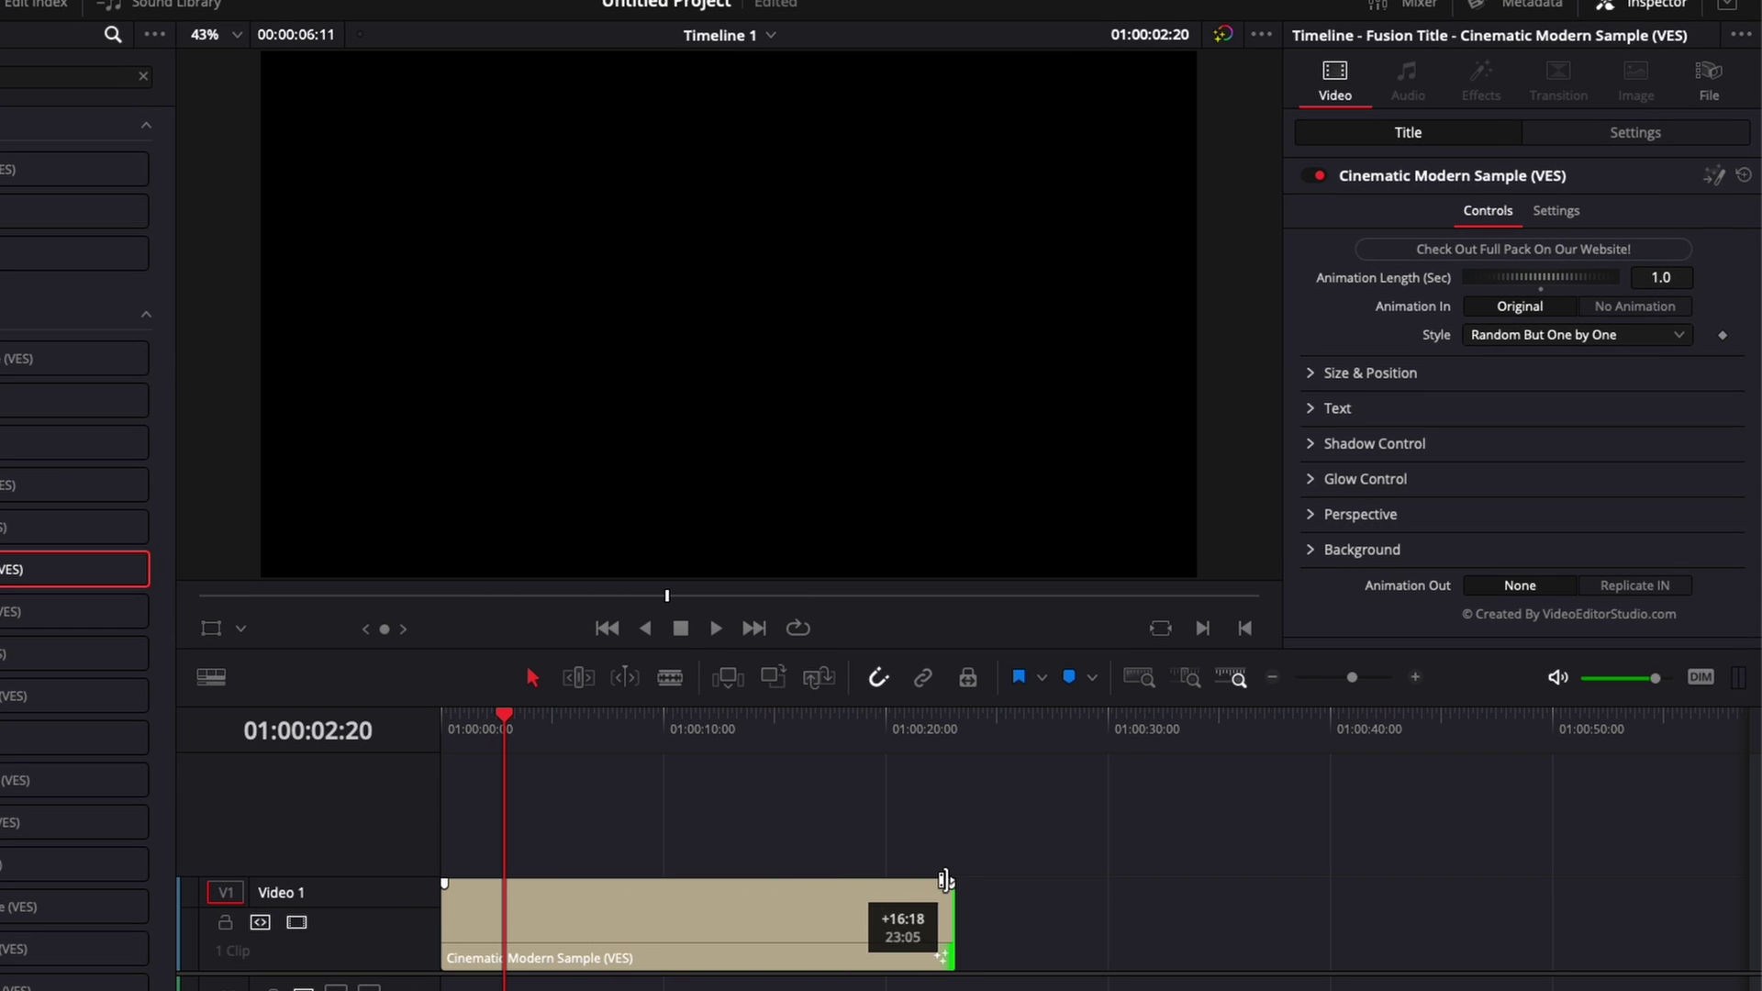
{"action": "left_click_drag", "start_coordinate": [945, 881], "coordinate": [946, 881]}
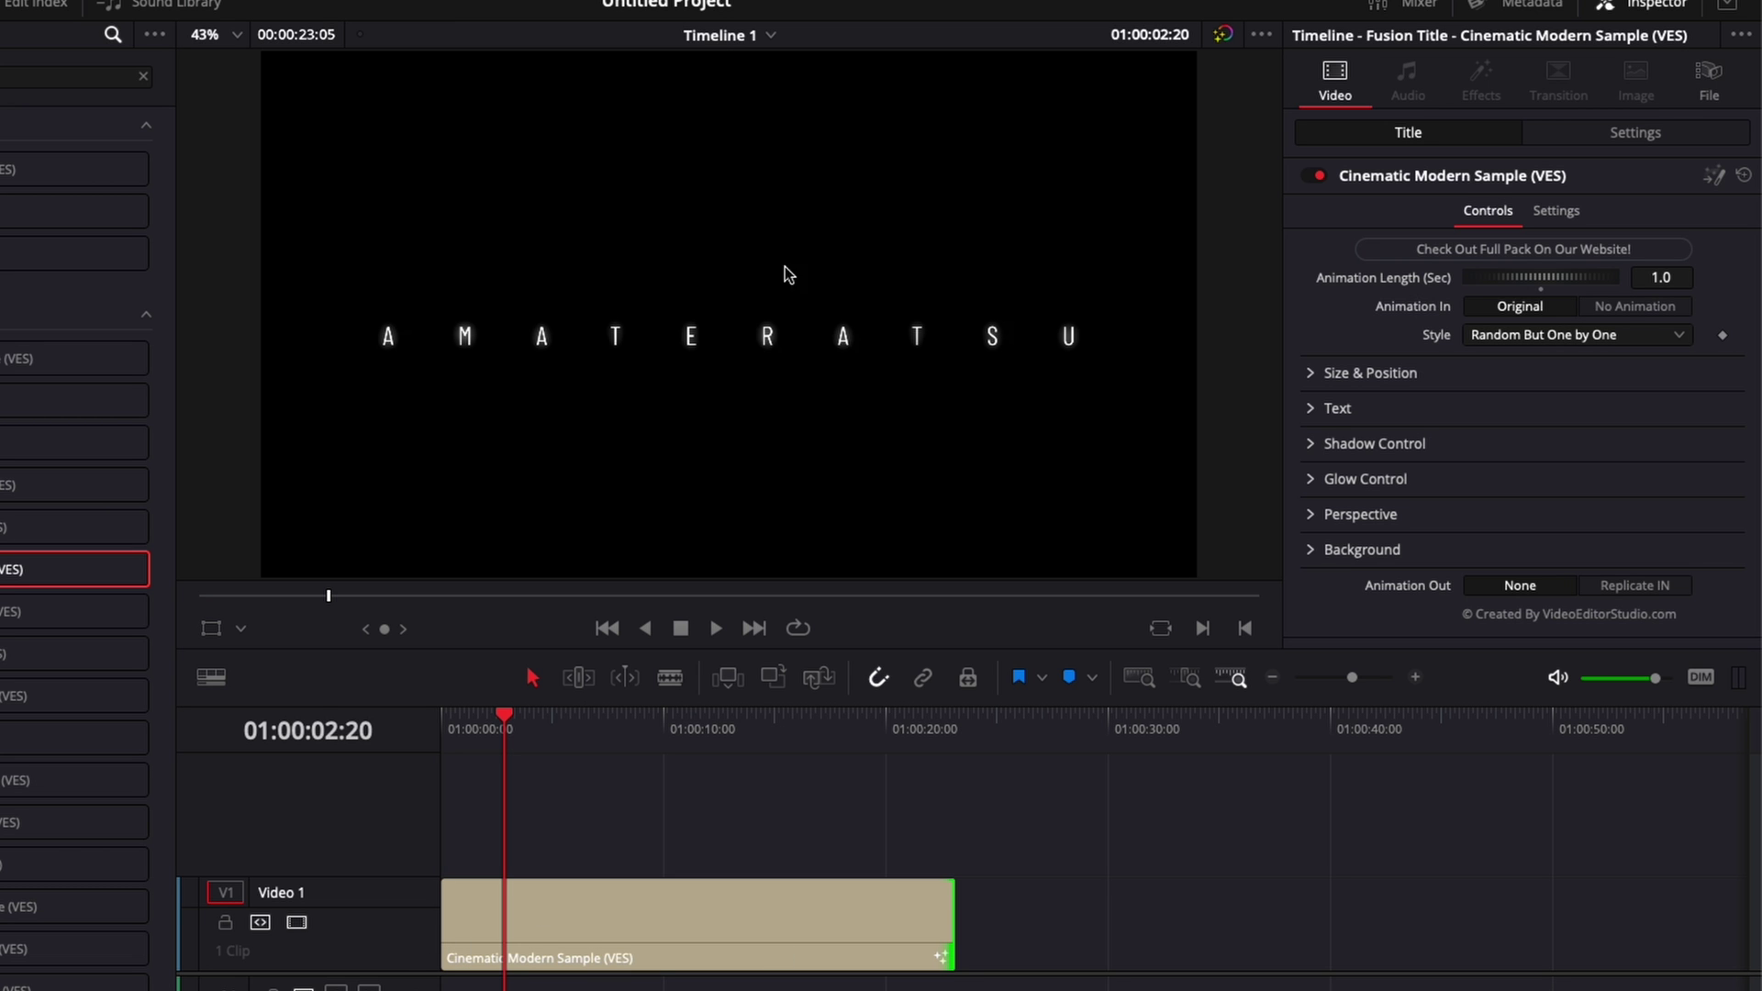
{"action": "key", "text": "Home"}
{"action": "key", "text": "space"}
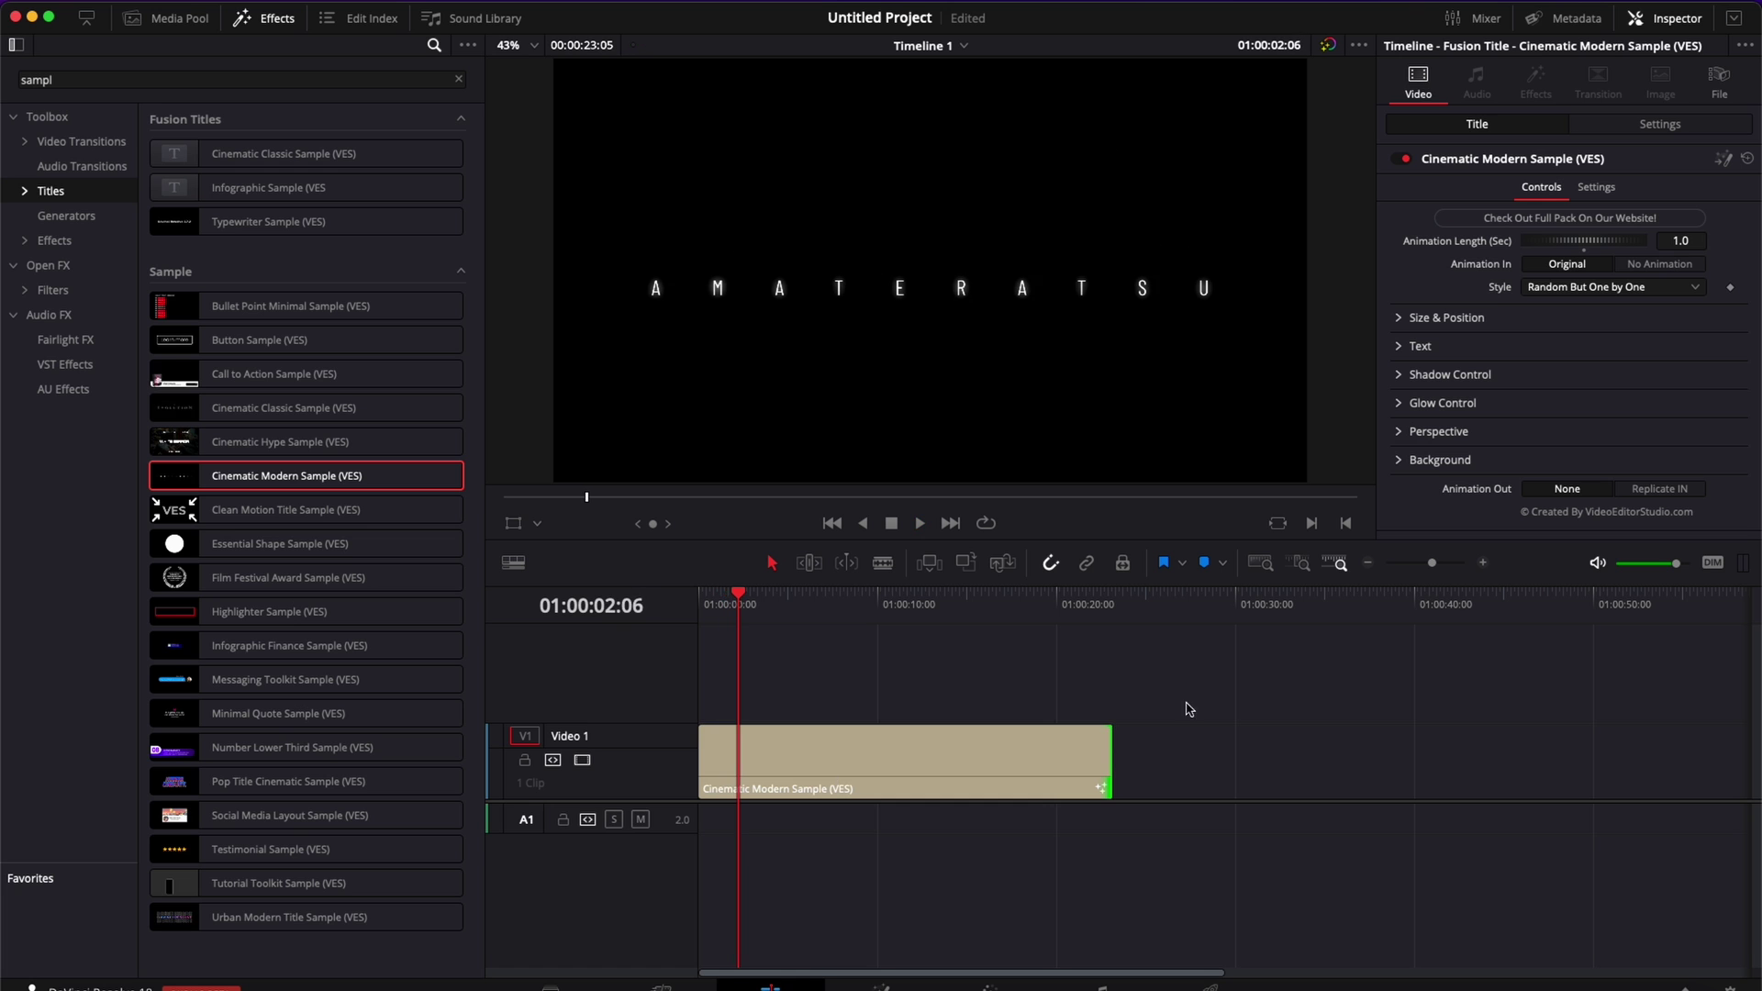
{"action": "left_click_drag", "start_coordinate": [1083, 608], "coordinate": [1096, 613]}
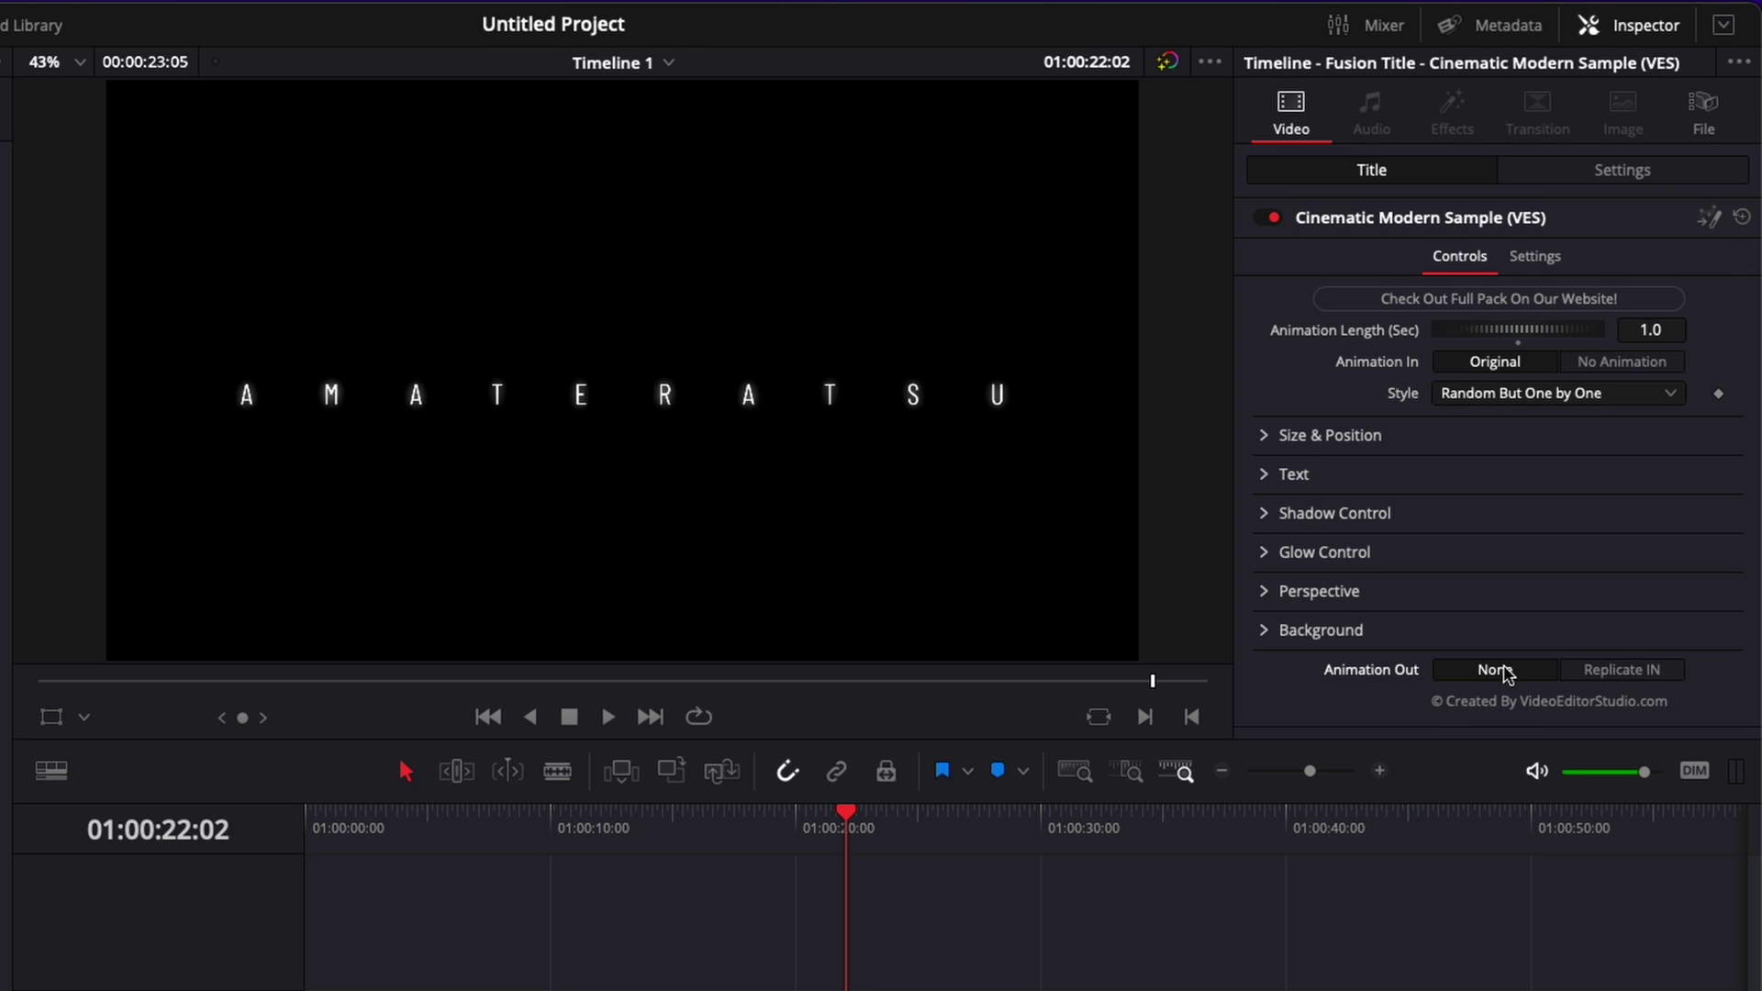
Set Animation Out to Replicate IN, leaving Animation In on Original.
{"action": "left_click", "coordinate": [1602, 675]}
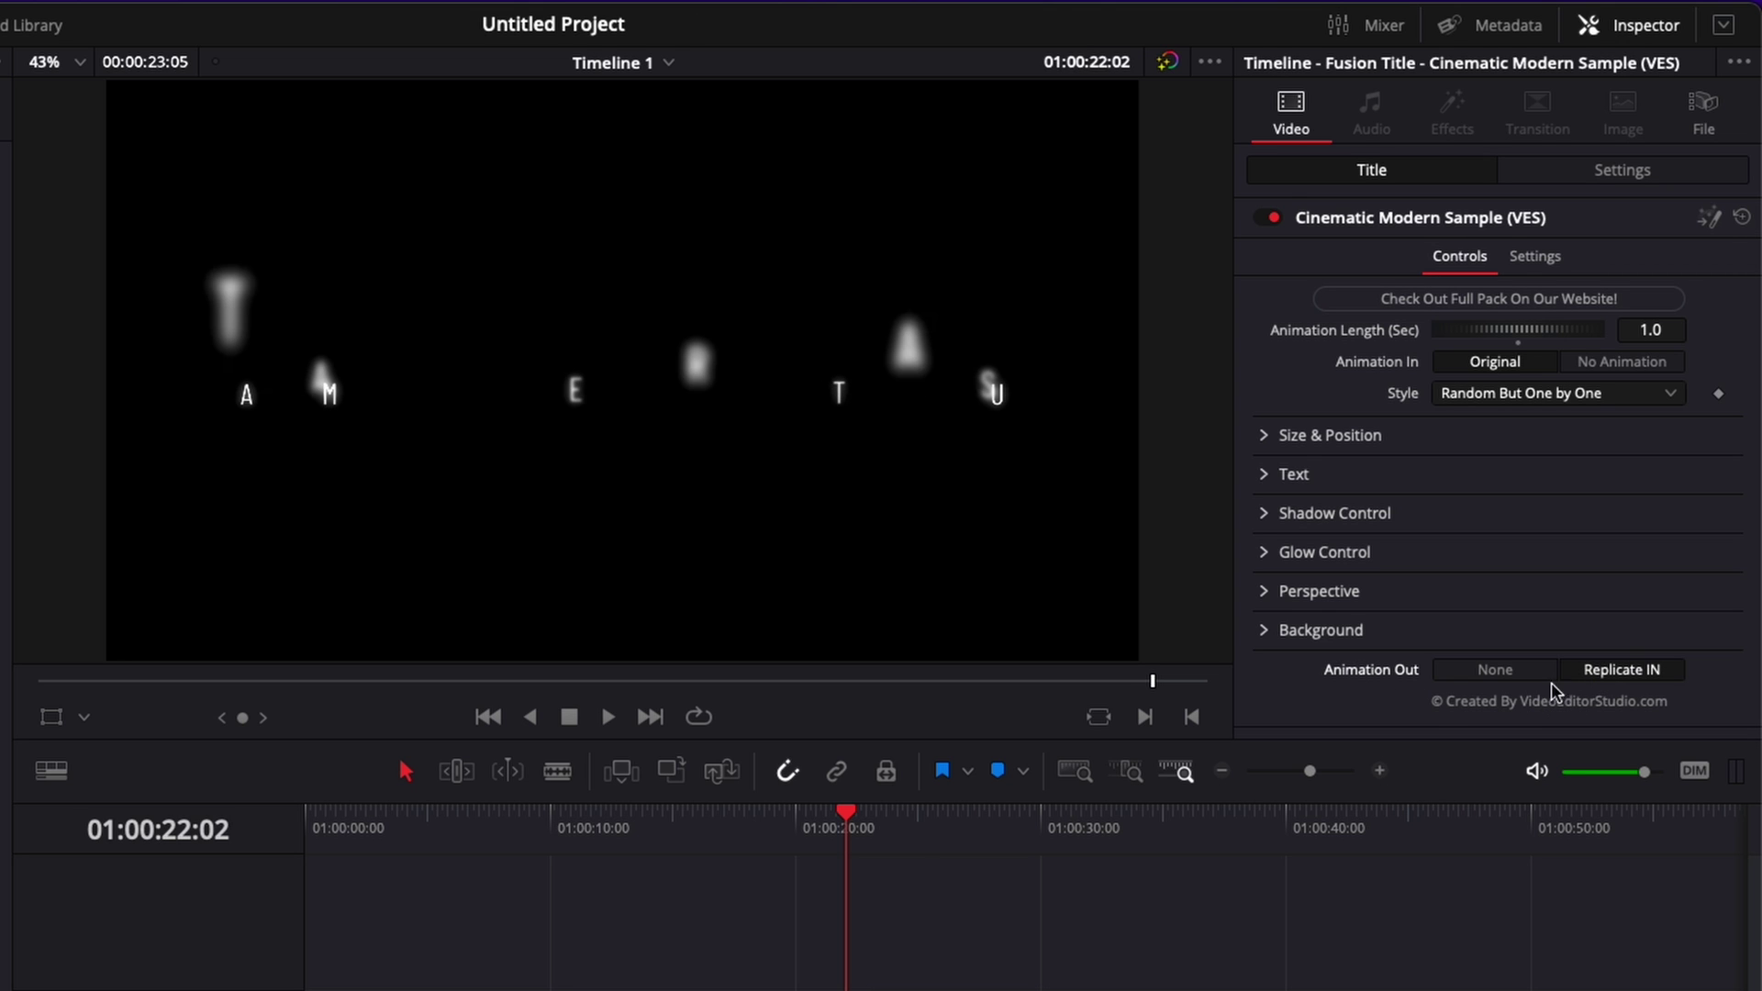
{"action": "left_click_drag", "start_coordinate": [851, 846], "coordinate": [330, 850]}
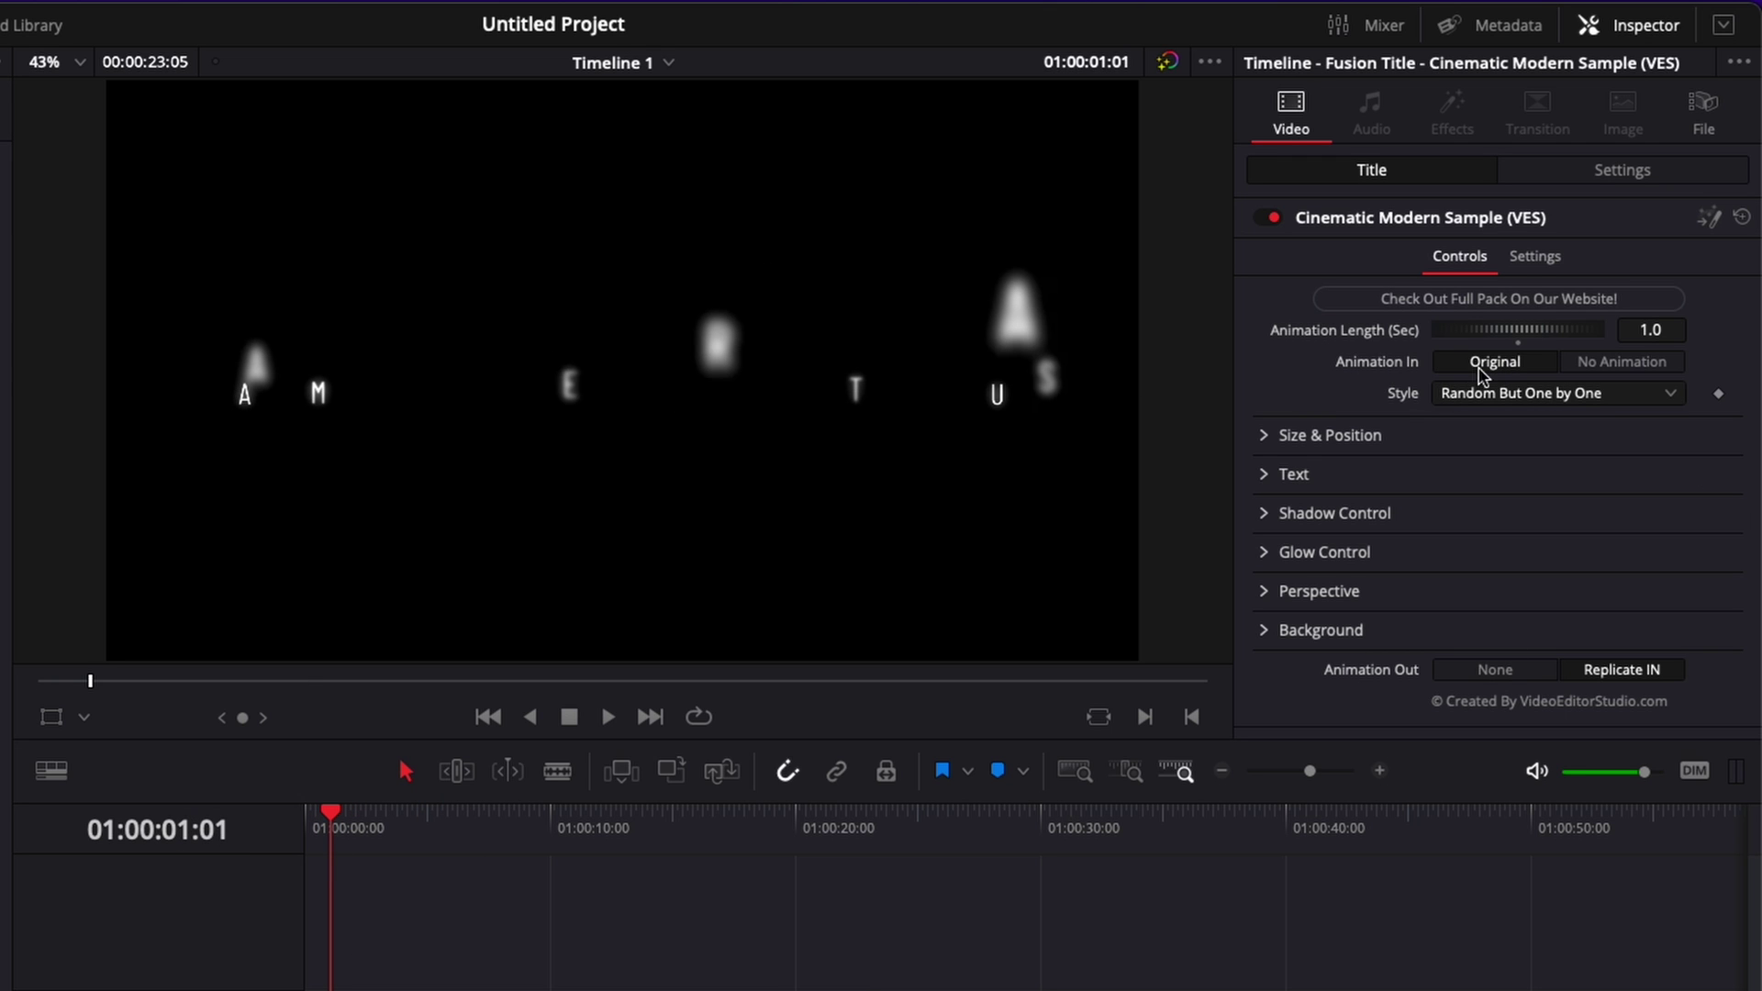
{"action": "left_click", "coordinate": [1640, 363]}
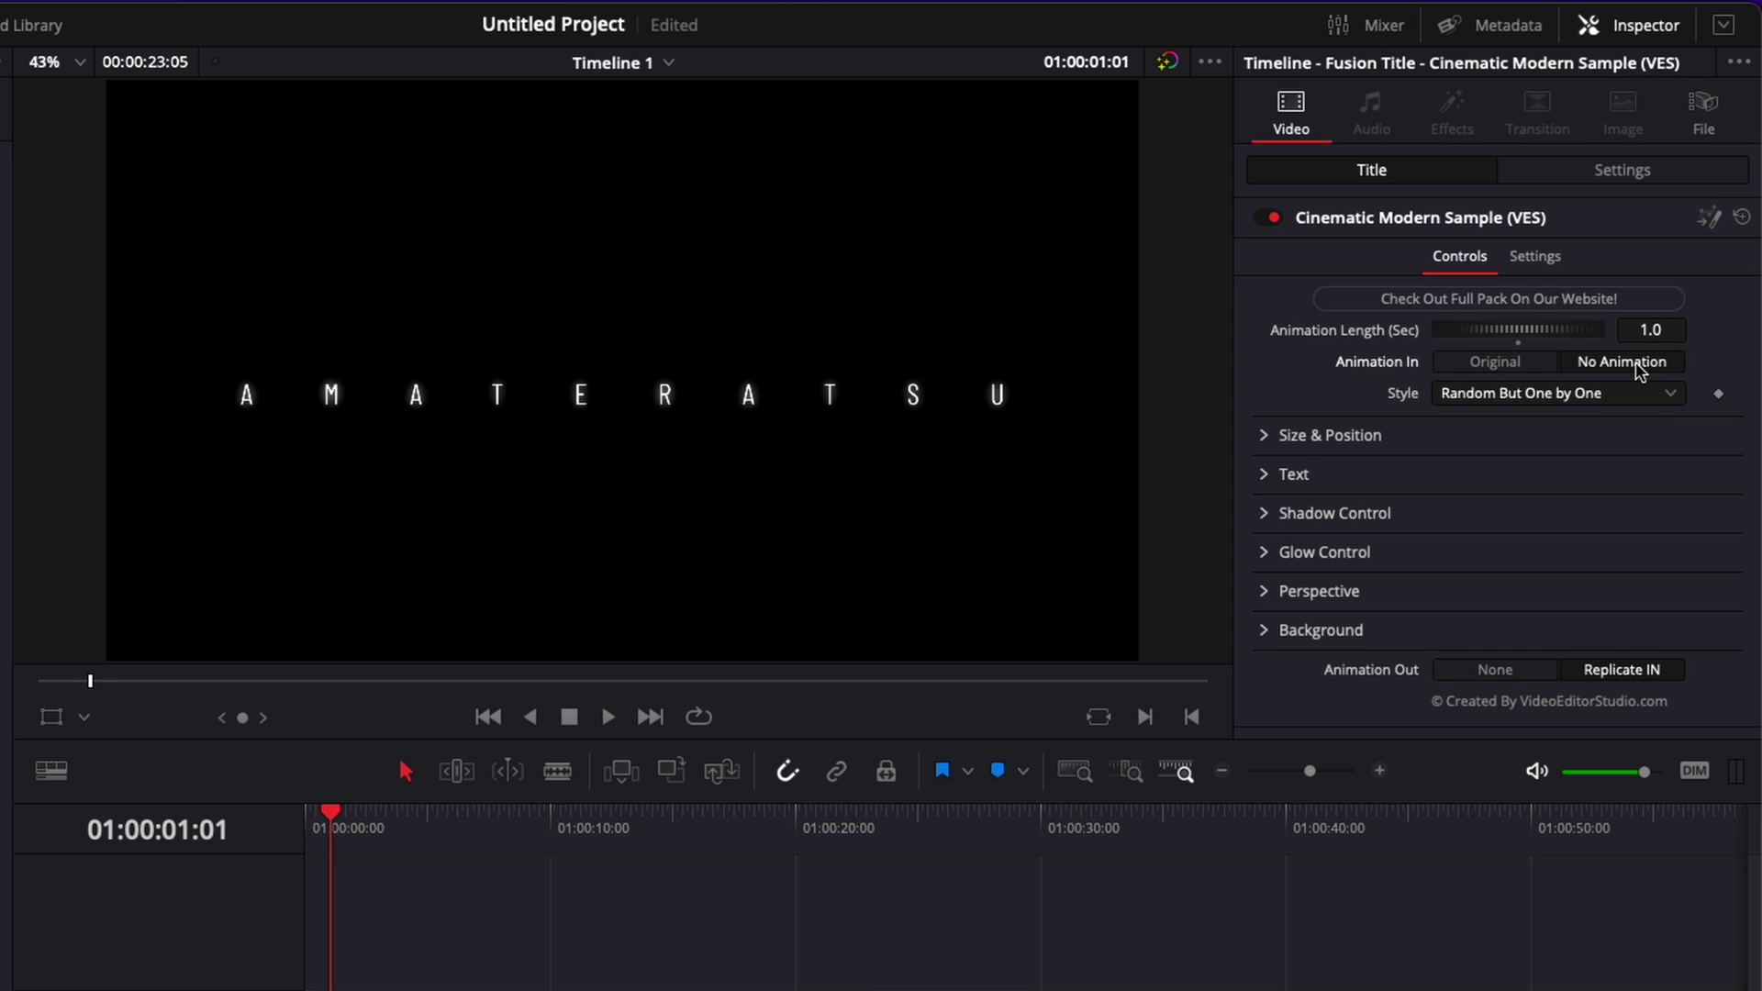
{"action": "left_click", "coordinate": [1496, 362]}
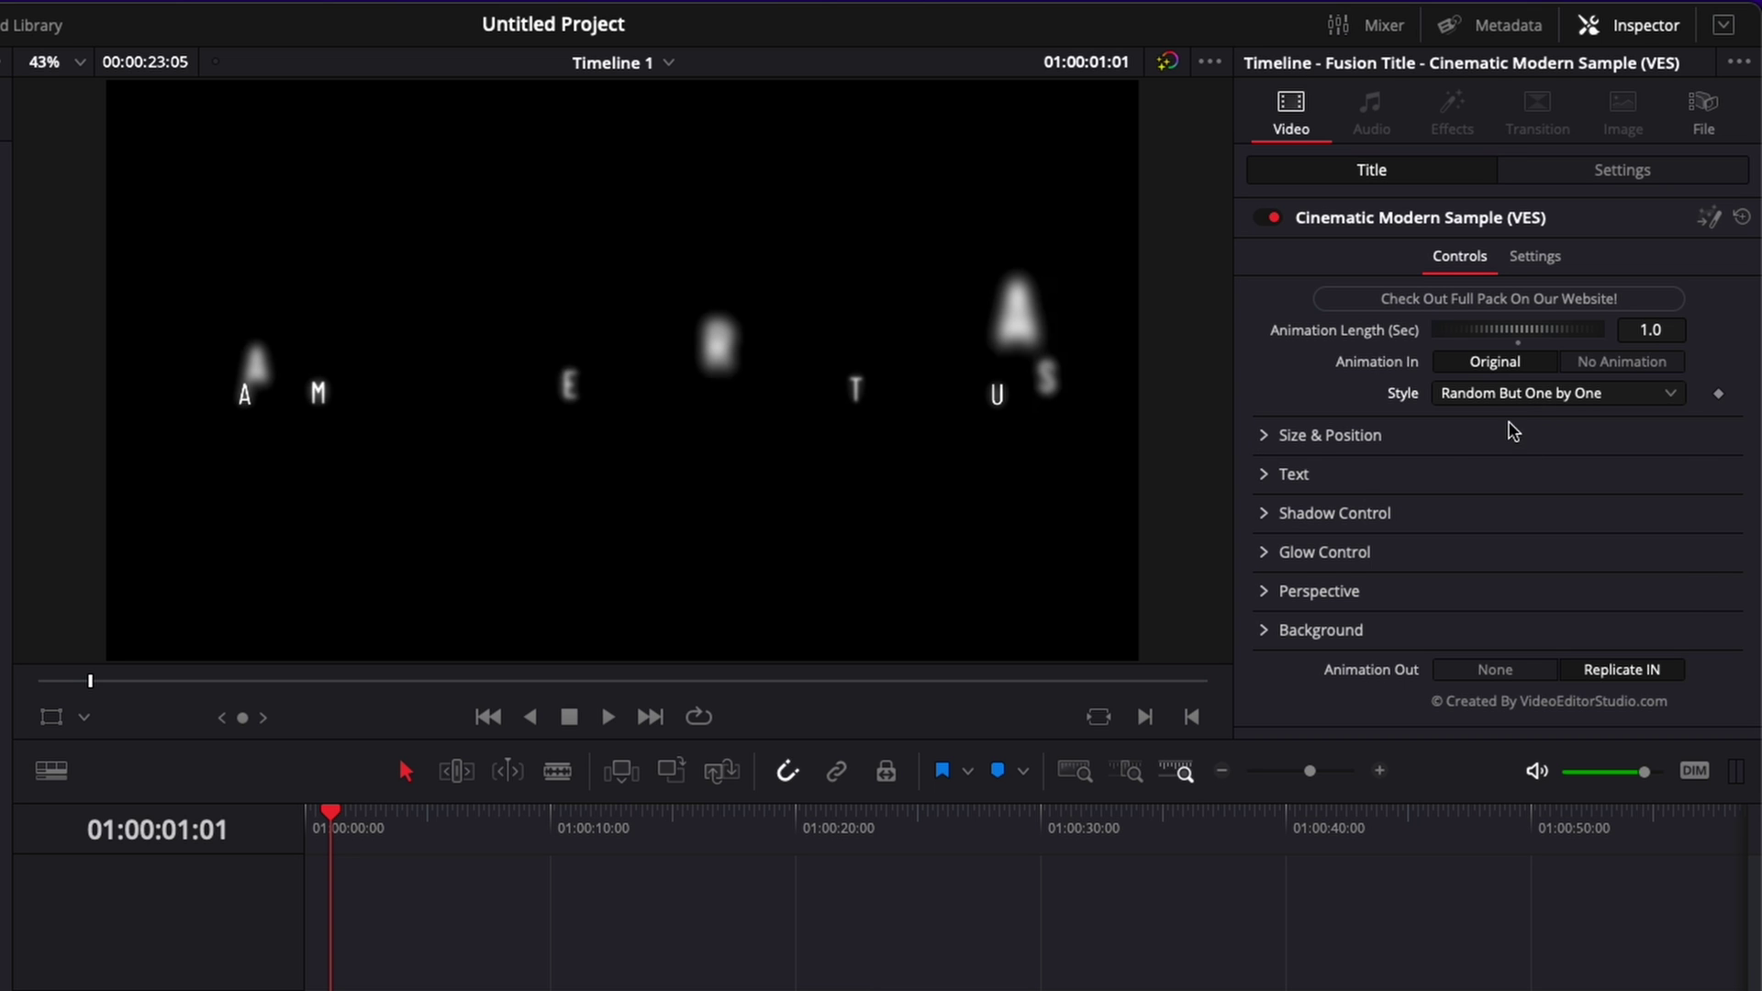
Switch the letter animation style to Left to Right and preview it.
{"action": "left_click", "coordinate": [1510, 395]}
{"action": "left_click", "coordinate": [1479, 455]}
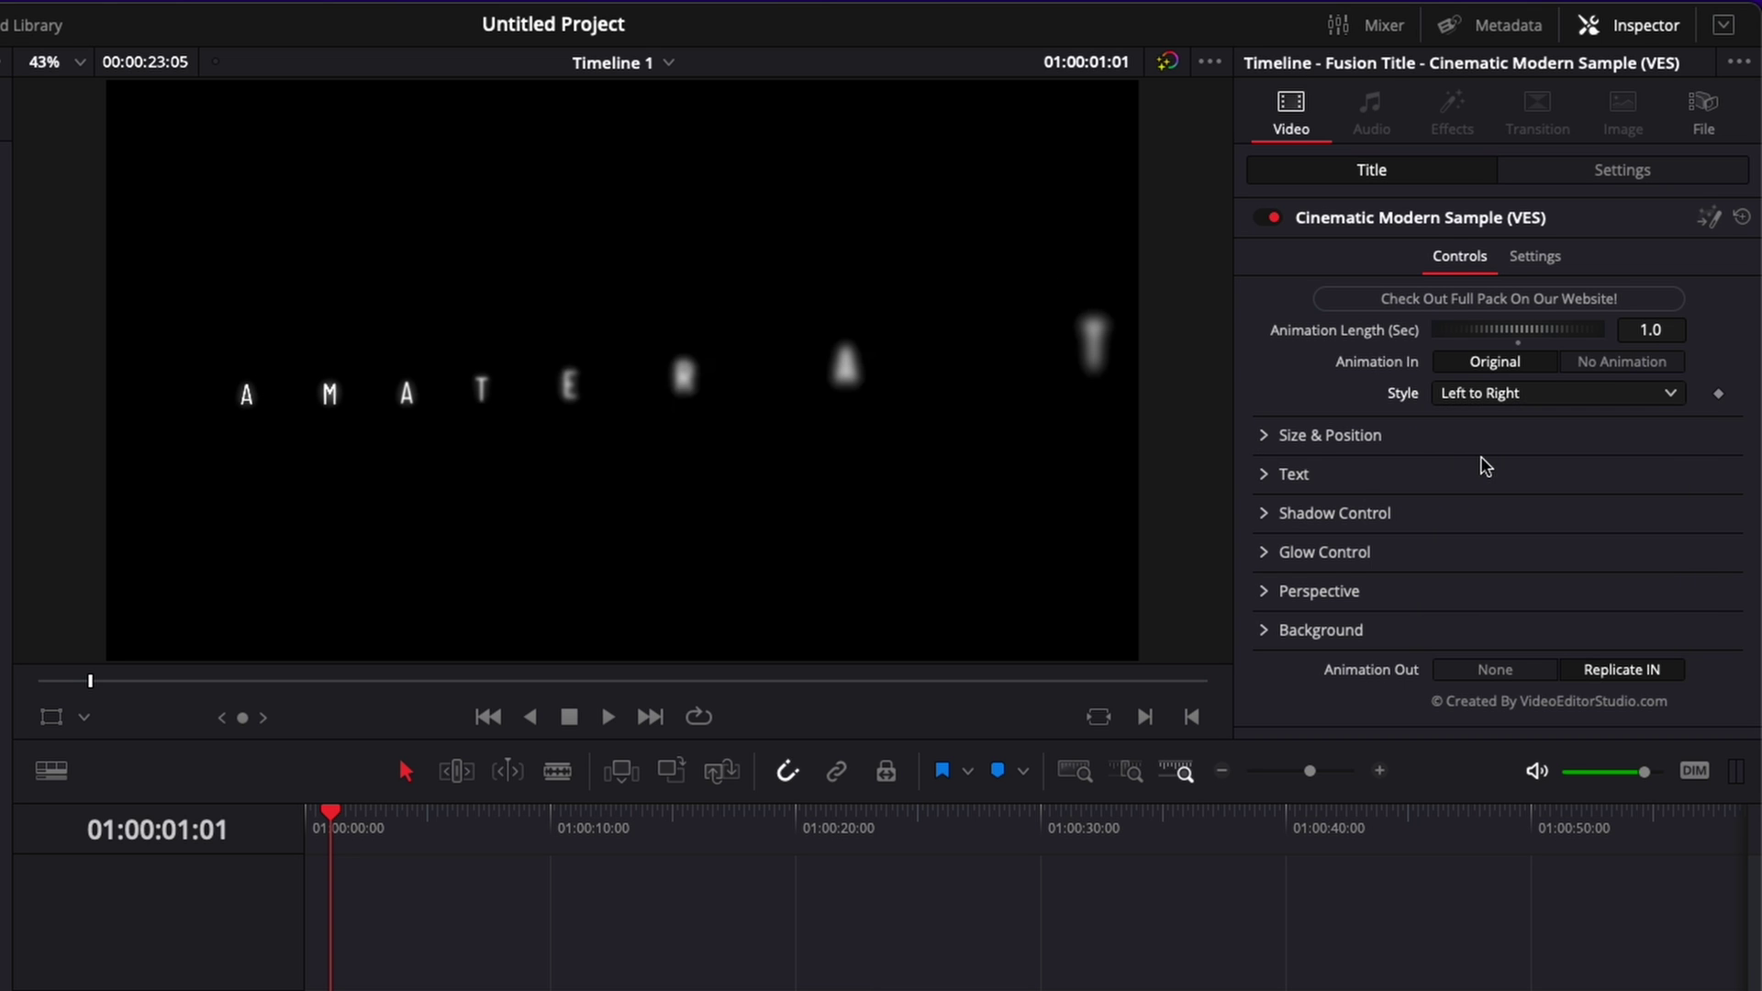
{"action": "left_click", "coordinate": [314, 826]}
{"action": "key", "text": "space"}
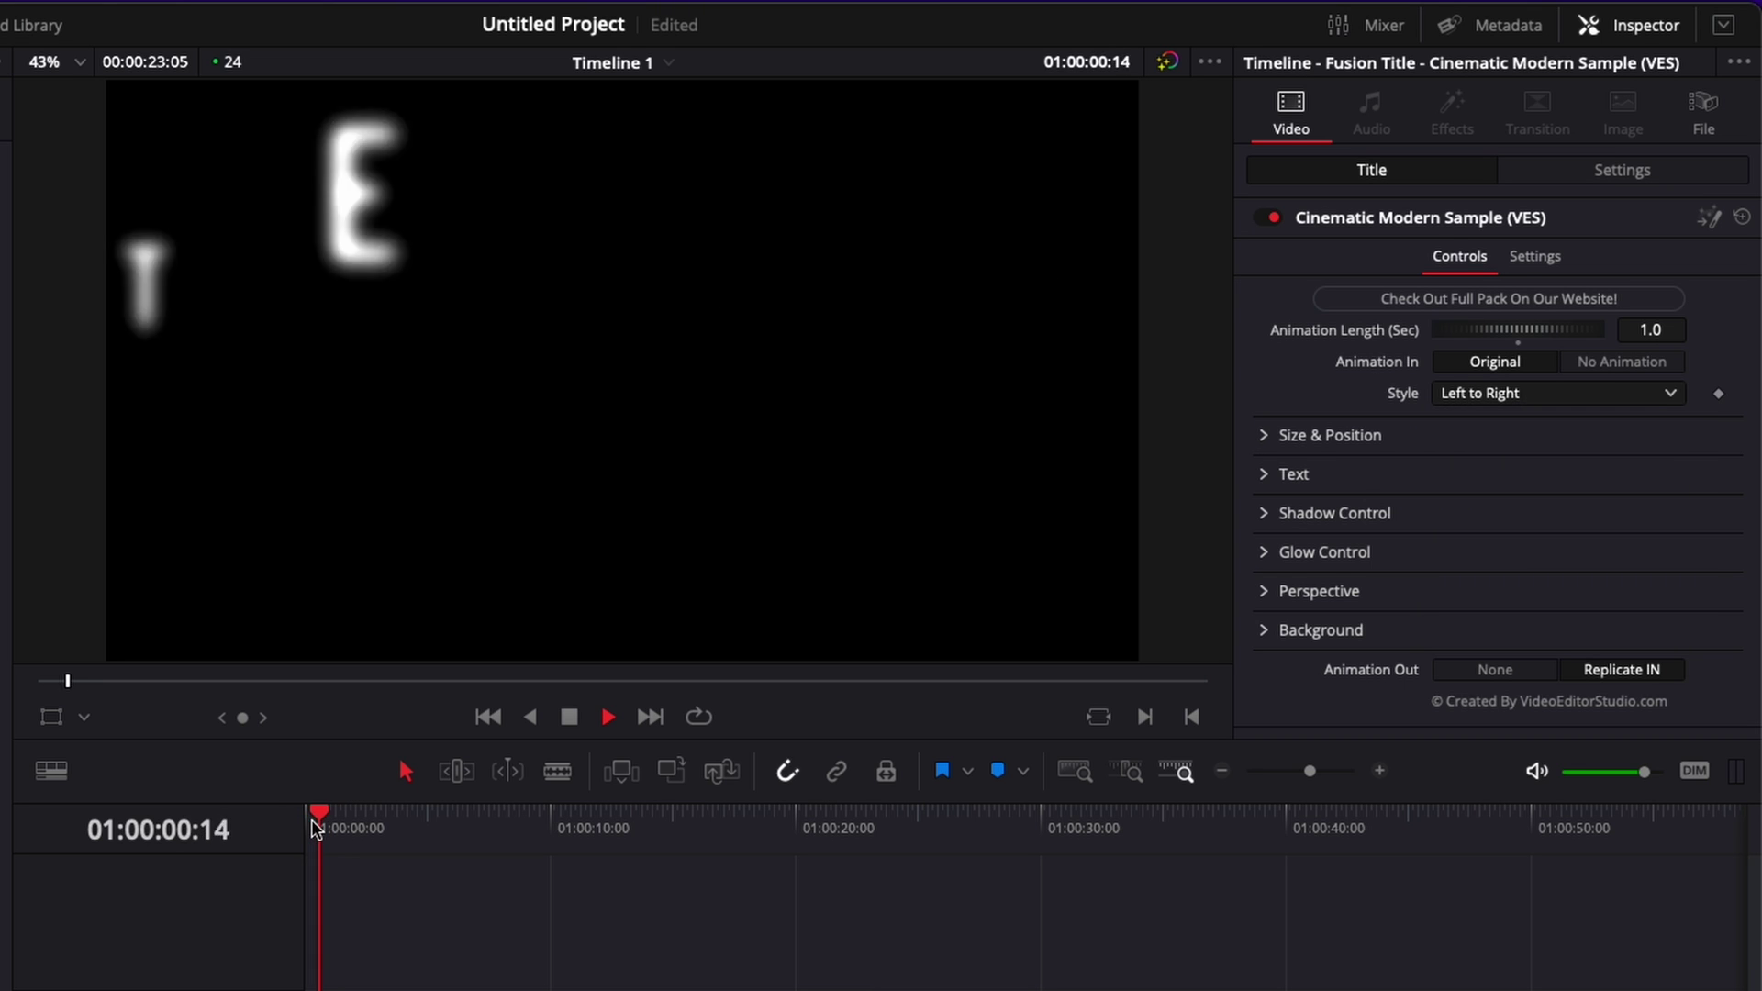
{"action": "key", "text": "space"}
{"action": "left_click", "coordinate": [1571, 393]}
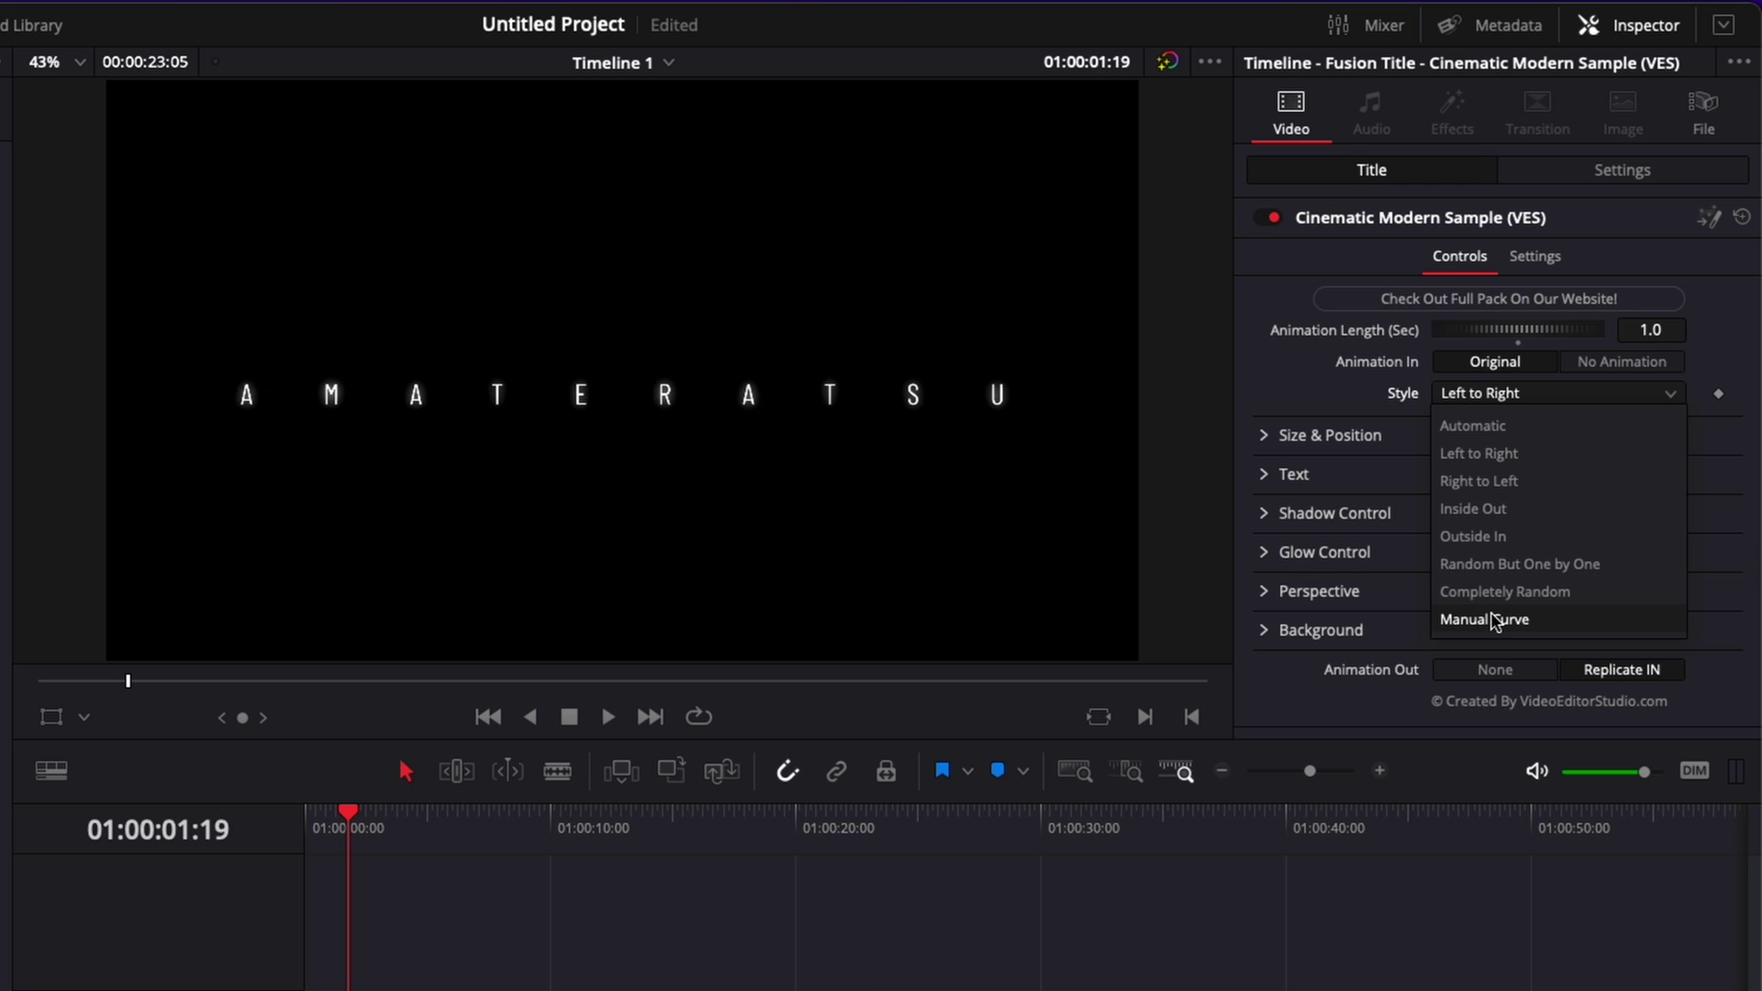
{"action": "key", "text": "Escape"}
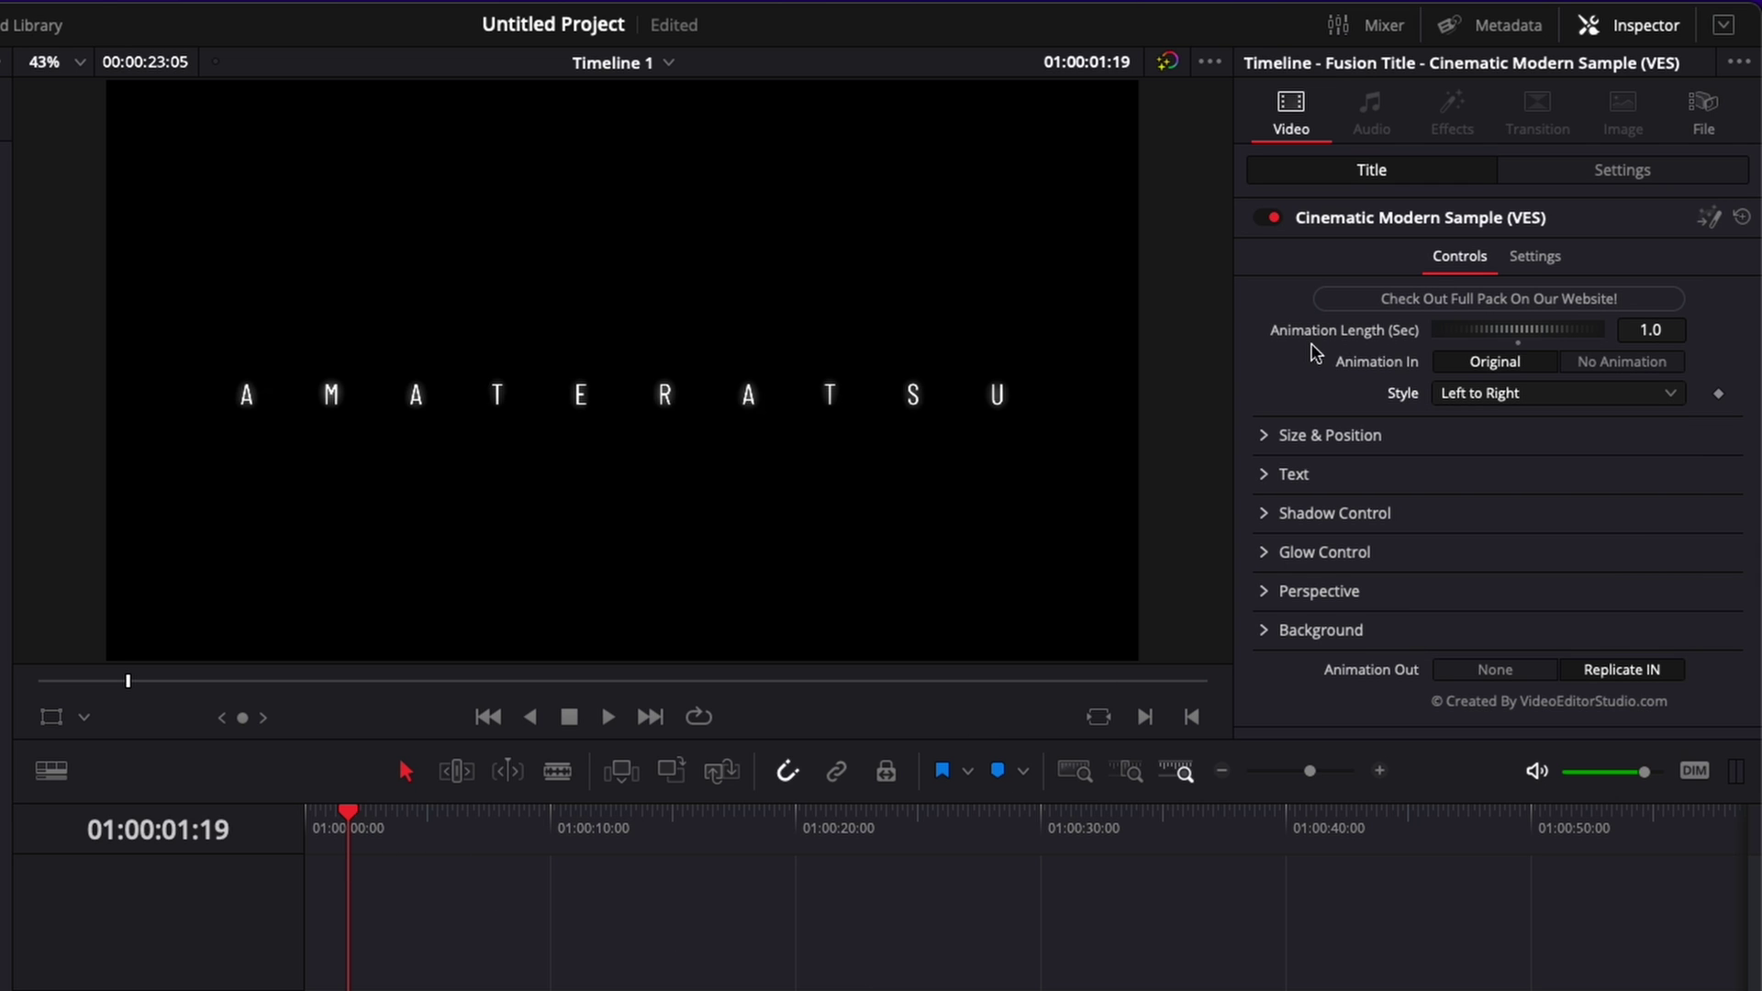
Set Animation Length (Sec) to 3 and replay the title from the start.
{"action": "left_click", "coordinate": [1674, 331]}
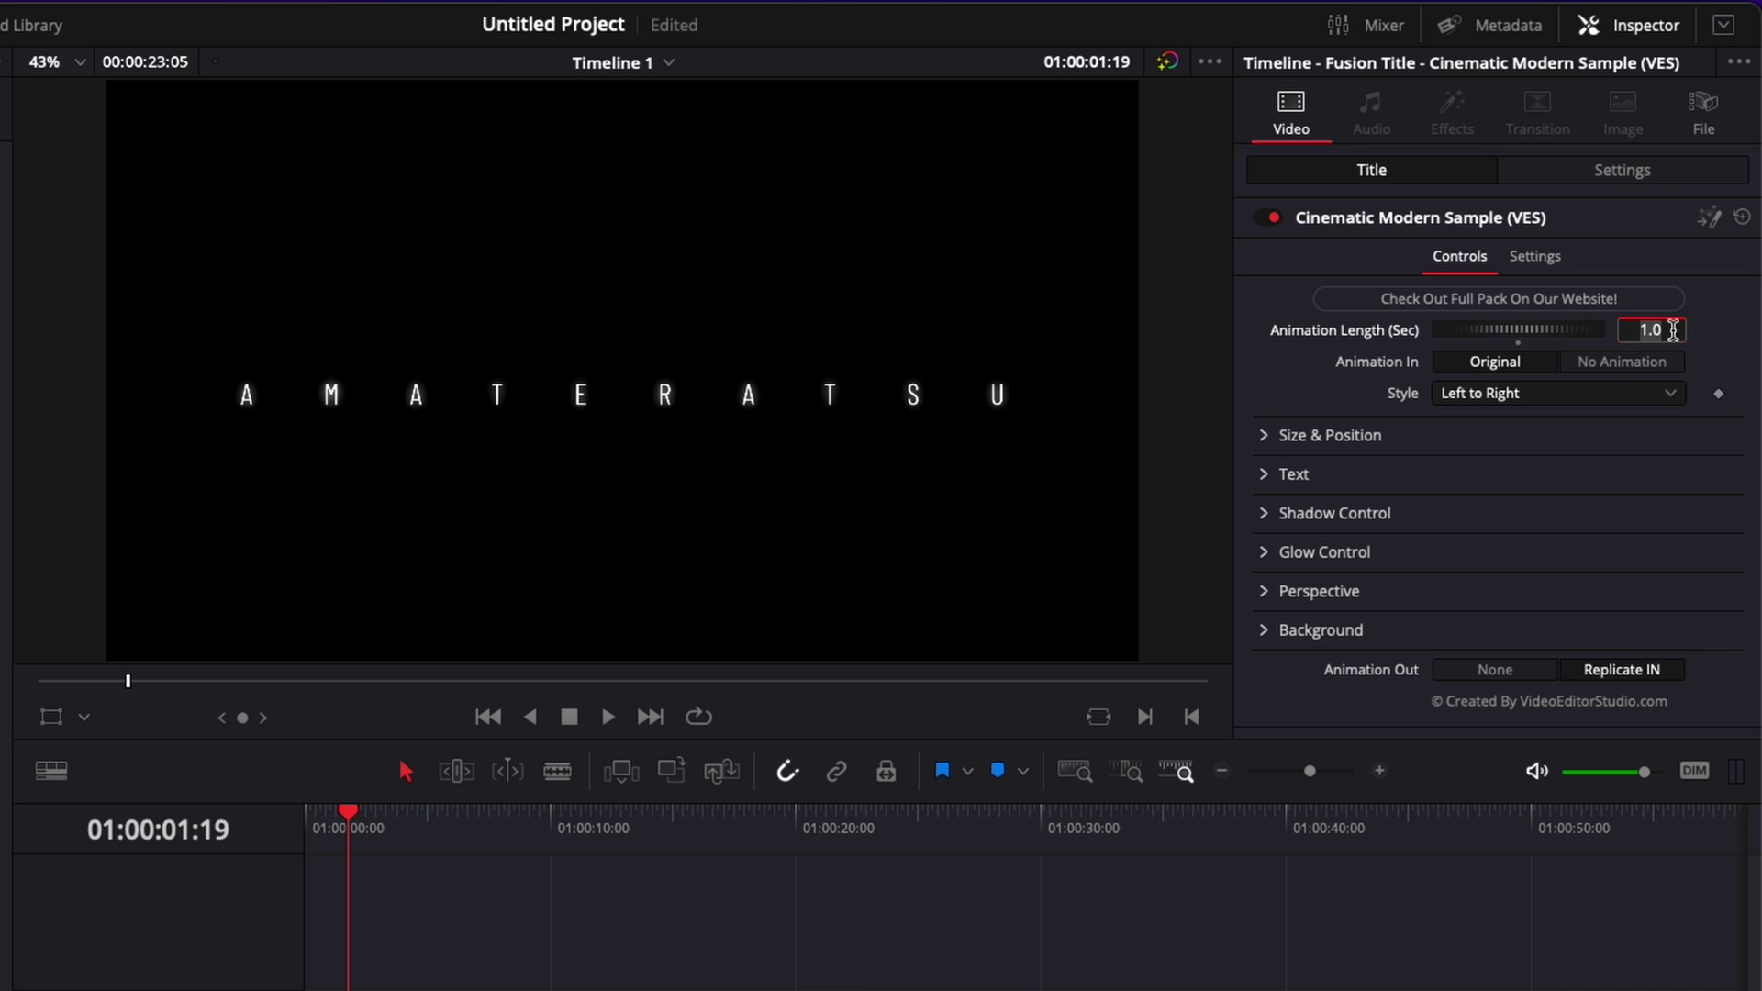
{"action": "type", "text": "3"}
{"action": "key", "text": "Return"}
{"action": "left_click", "coordinate": [322, 823]}
{"action": "key", "text": "space"}
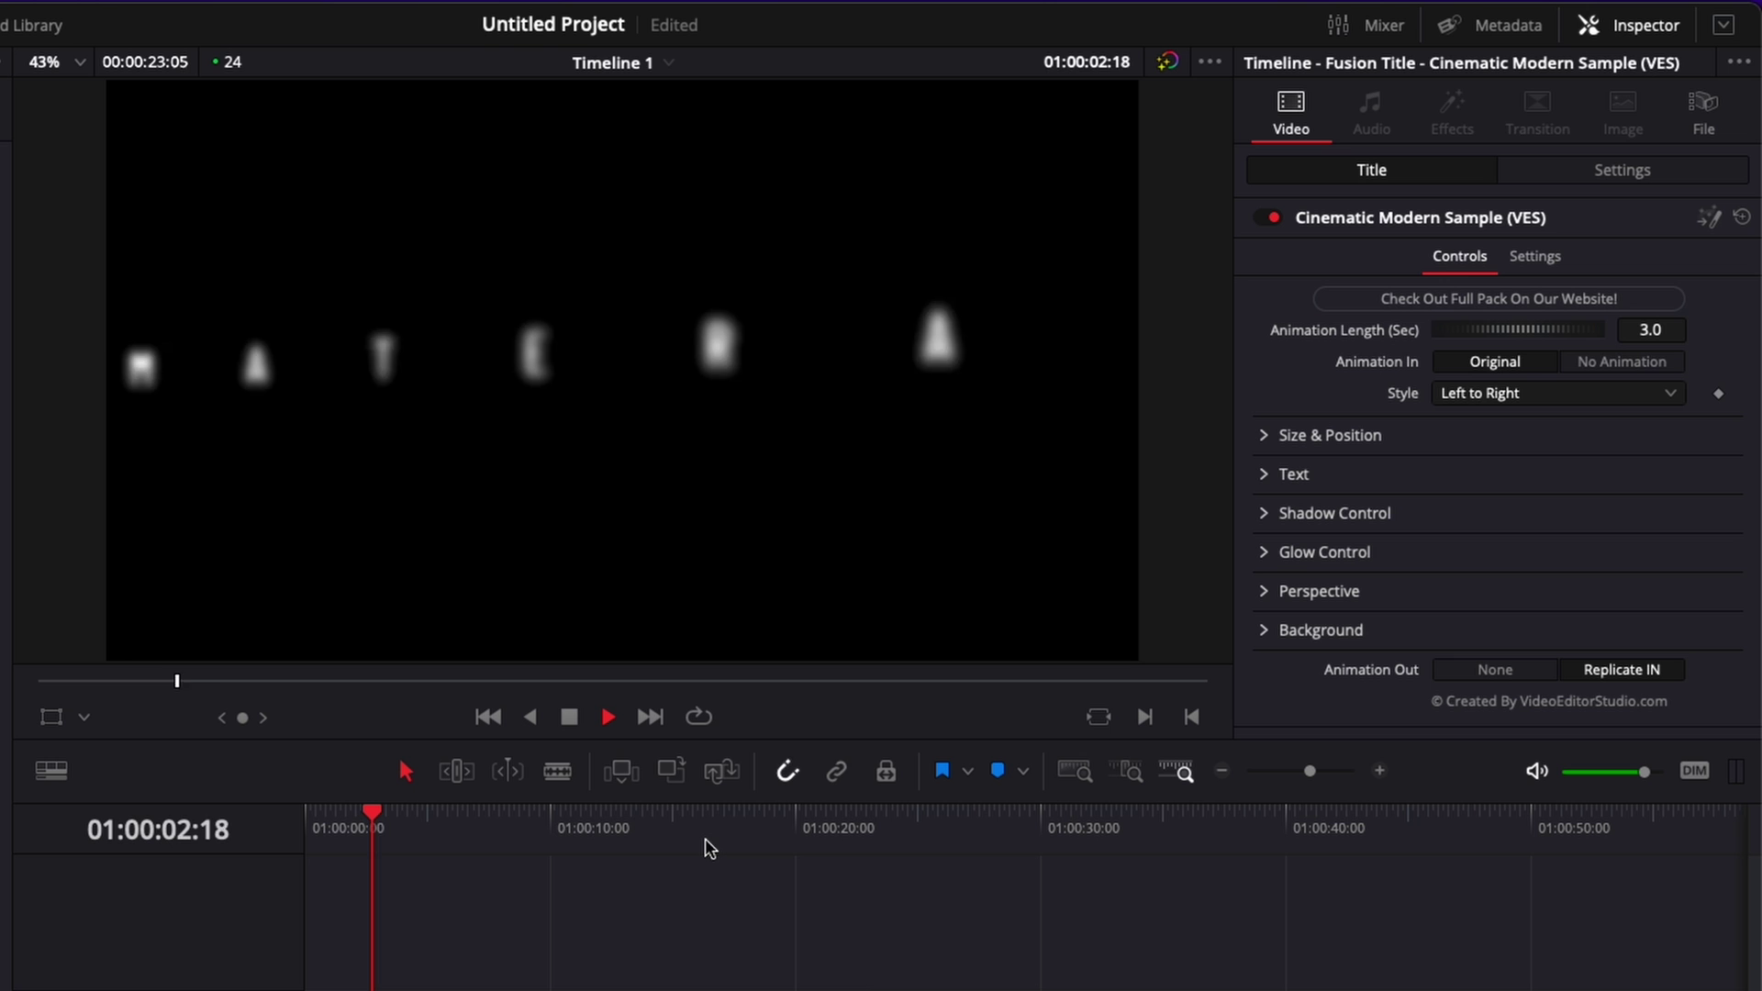
{"action": "key", "text": "space"}
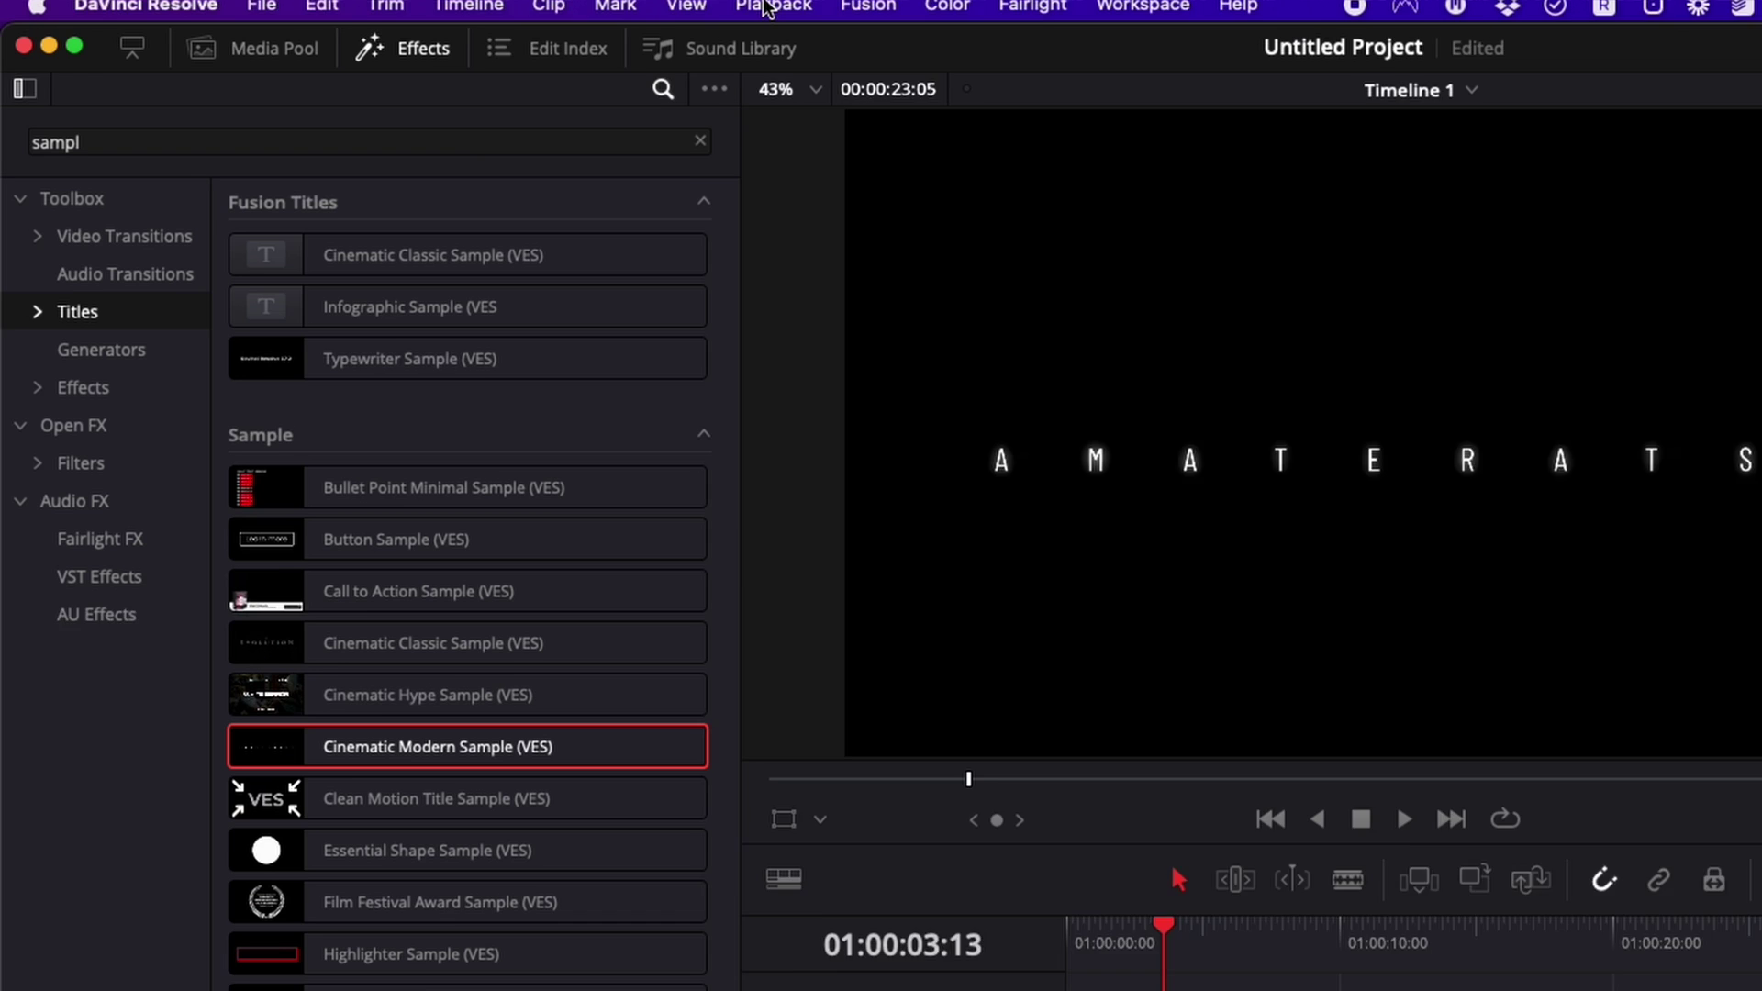
Set Playback Render Cache to Smart and play the title from the start.
{"action": "left_click", "coordinate": [499, 0]}
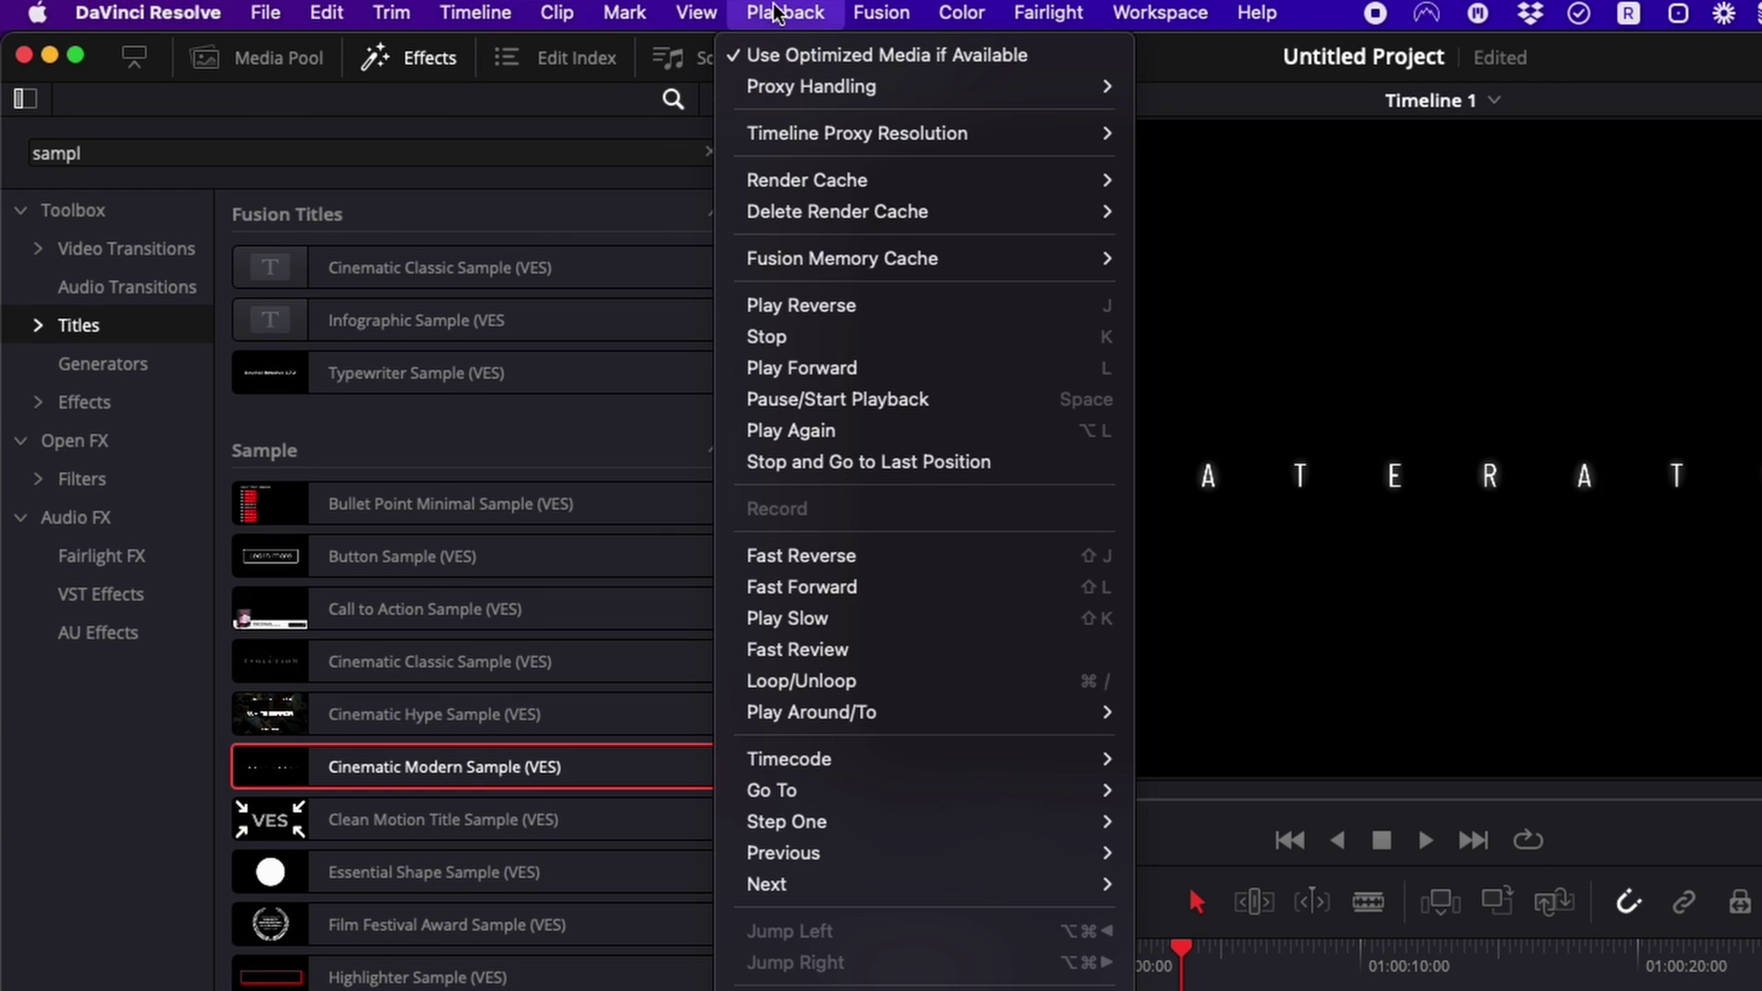
{"action": "mouse_move", "coordinate": [813, 184]}
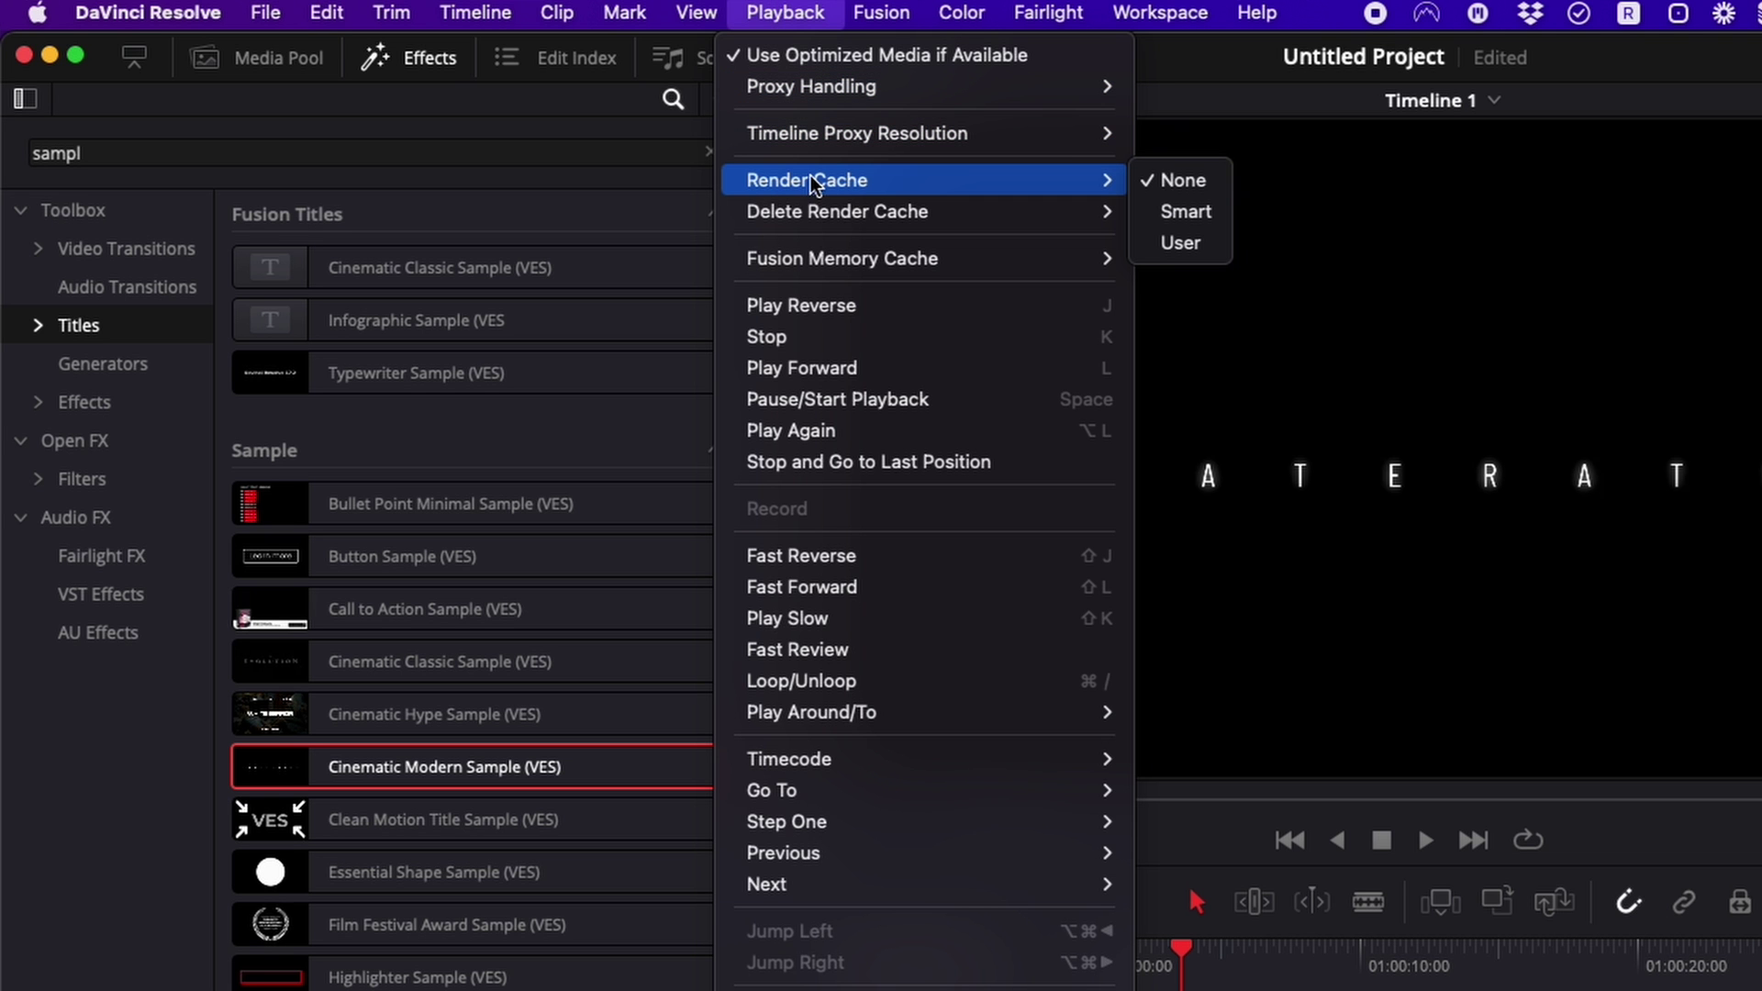
{"action": "left_click", "coordinate": [1185, 212]}
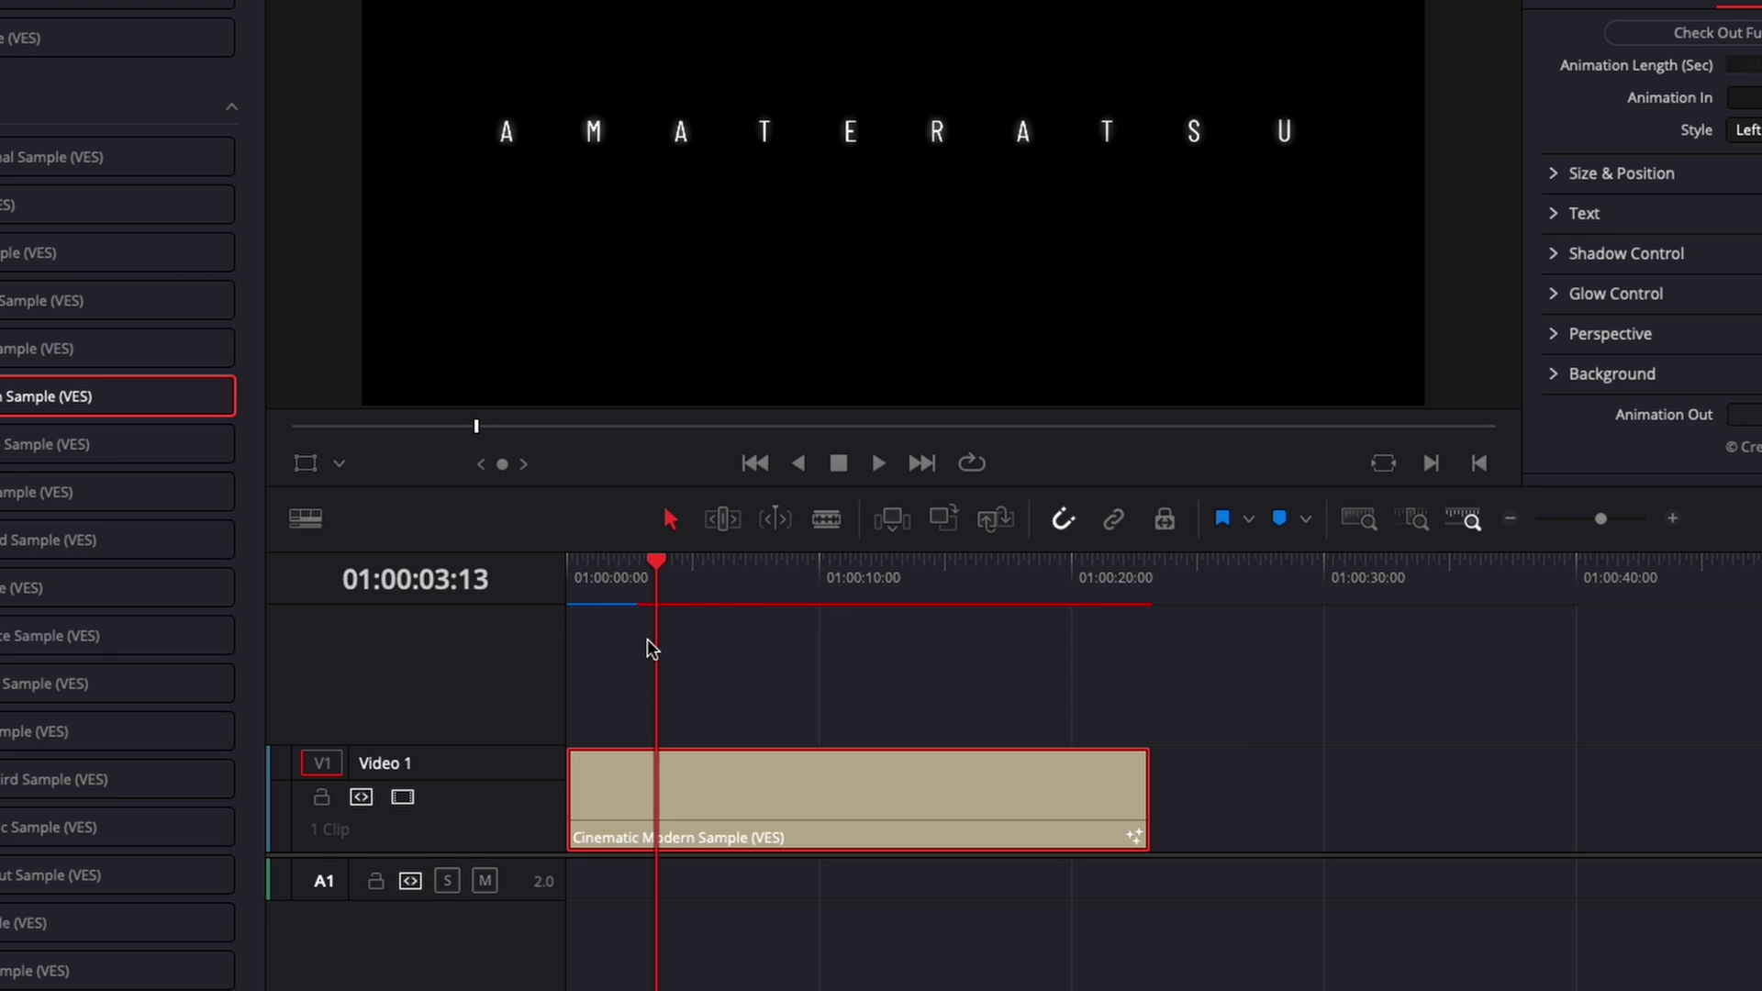
{"action": "left_click", "coordinate": [570, 574]}
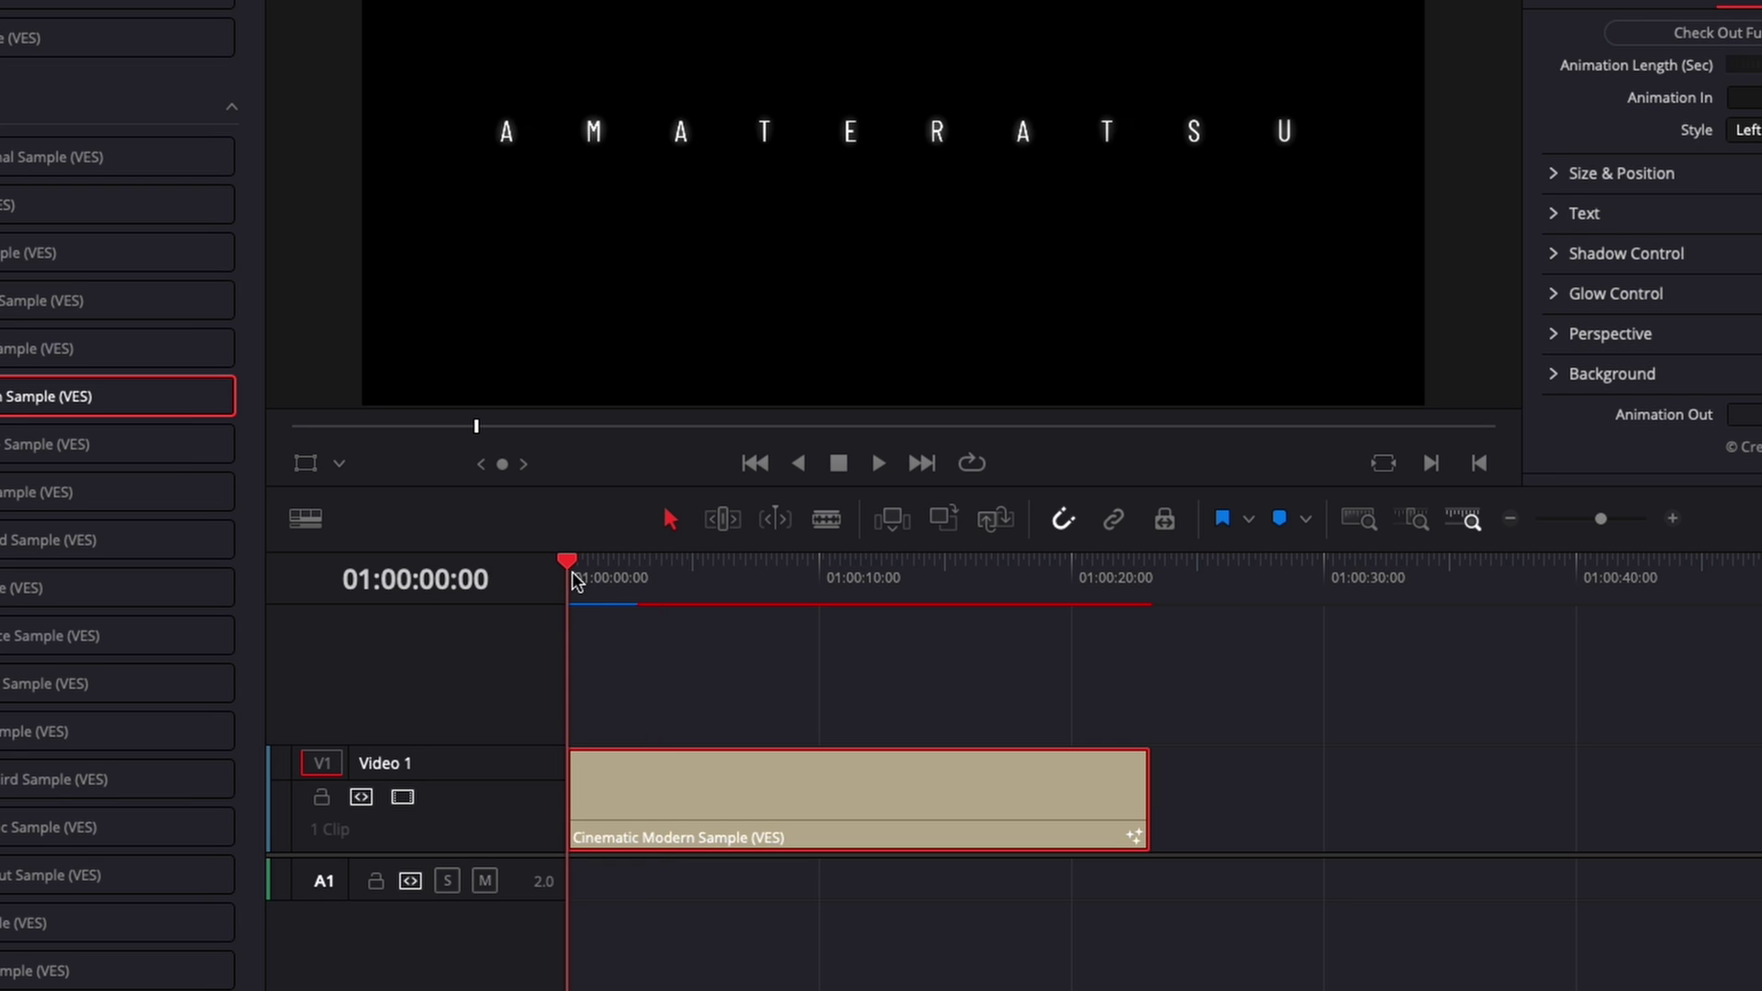
{"action": "key", "text": "space"}
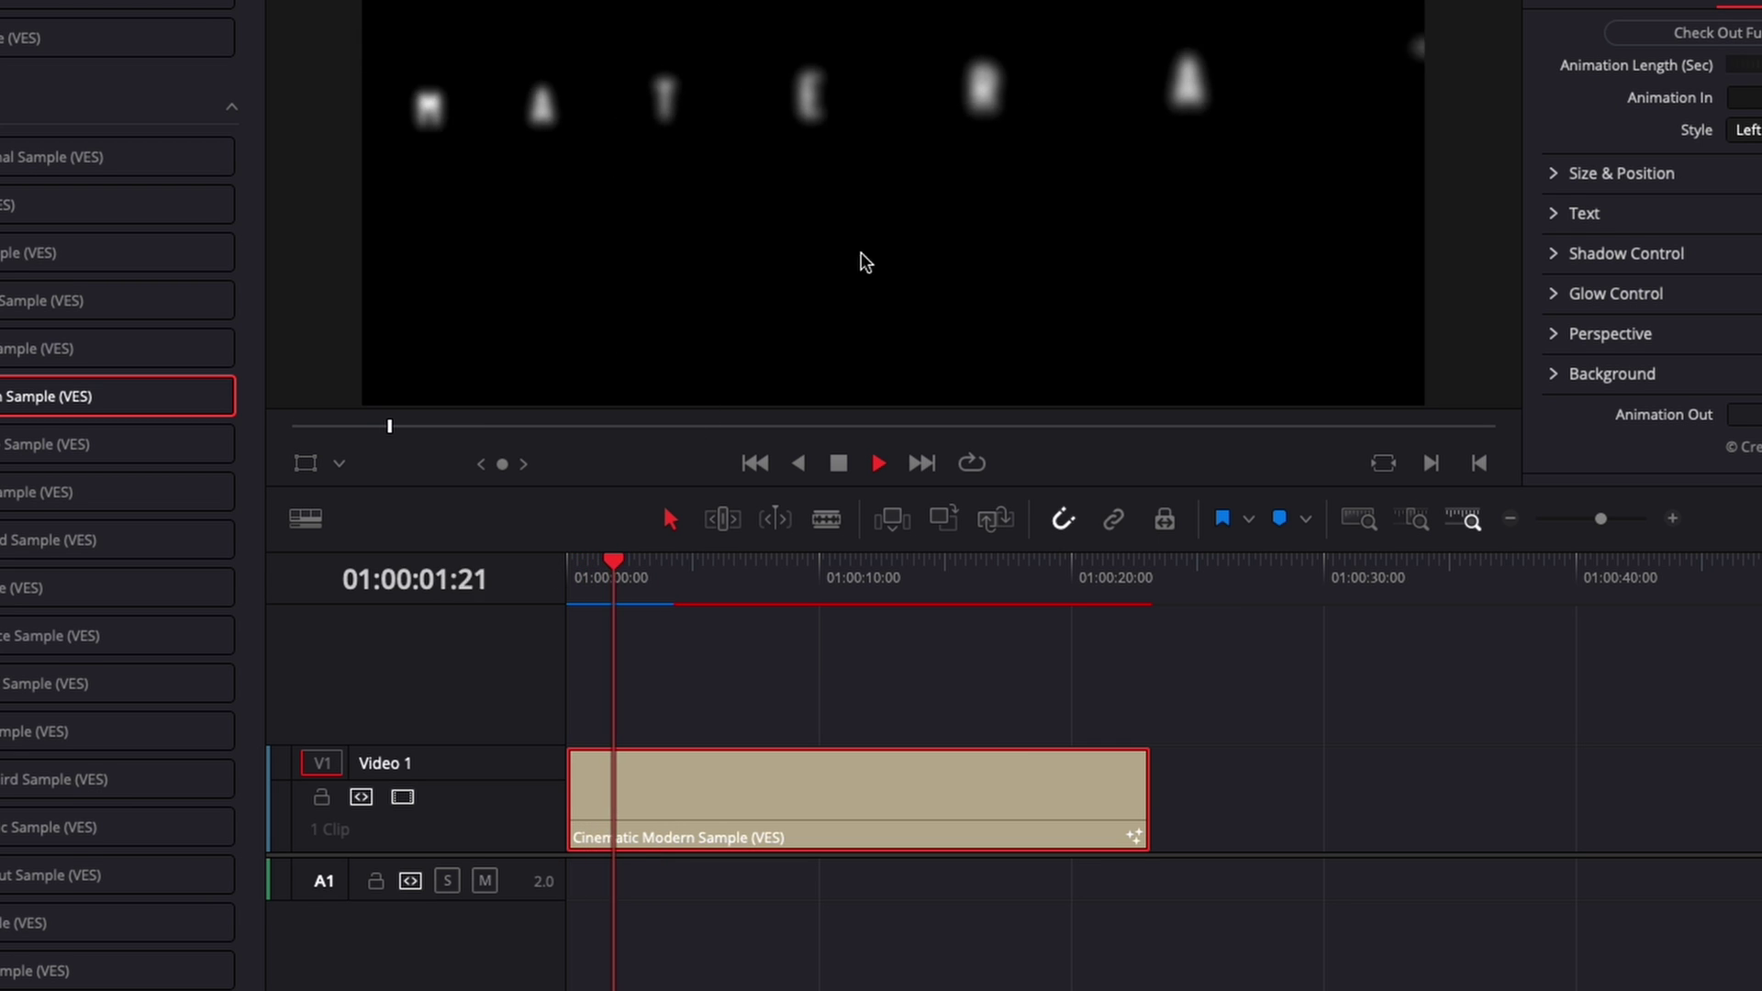
{"action": "key", "text": "space"}
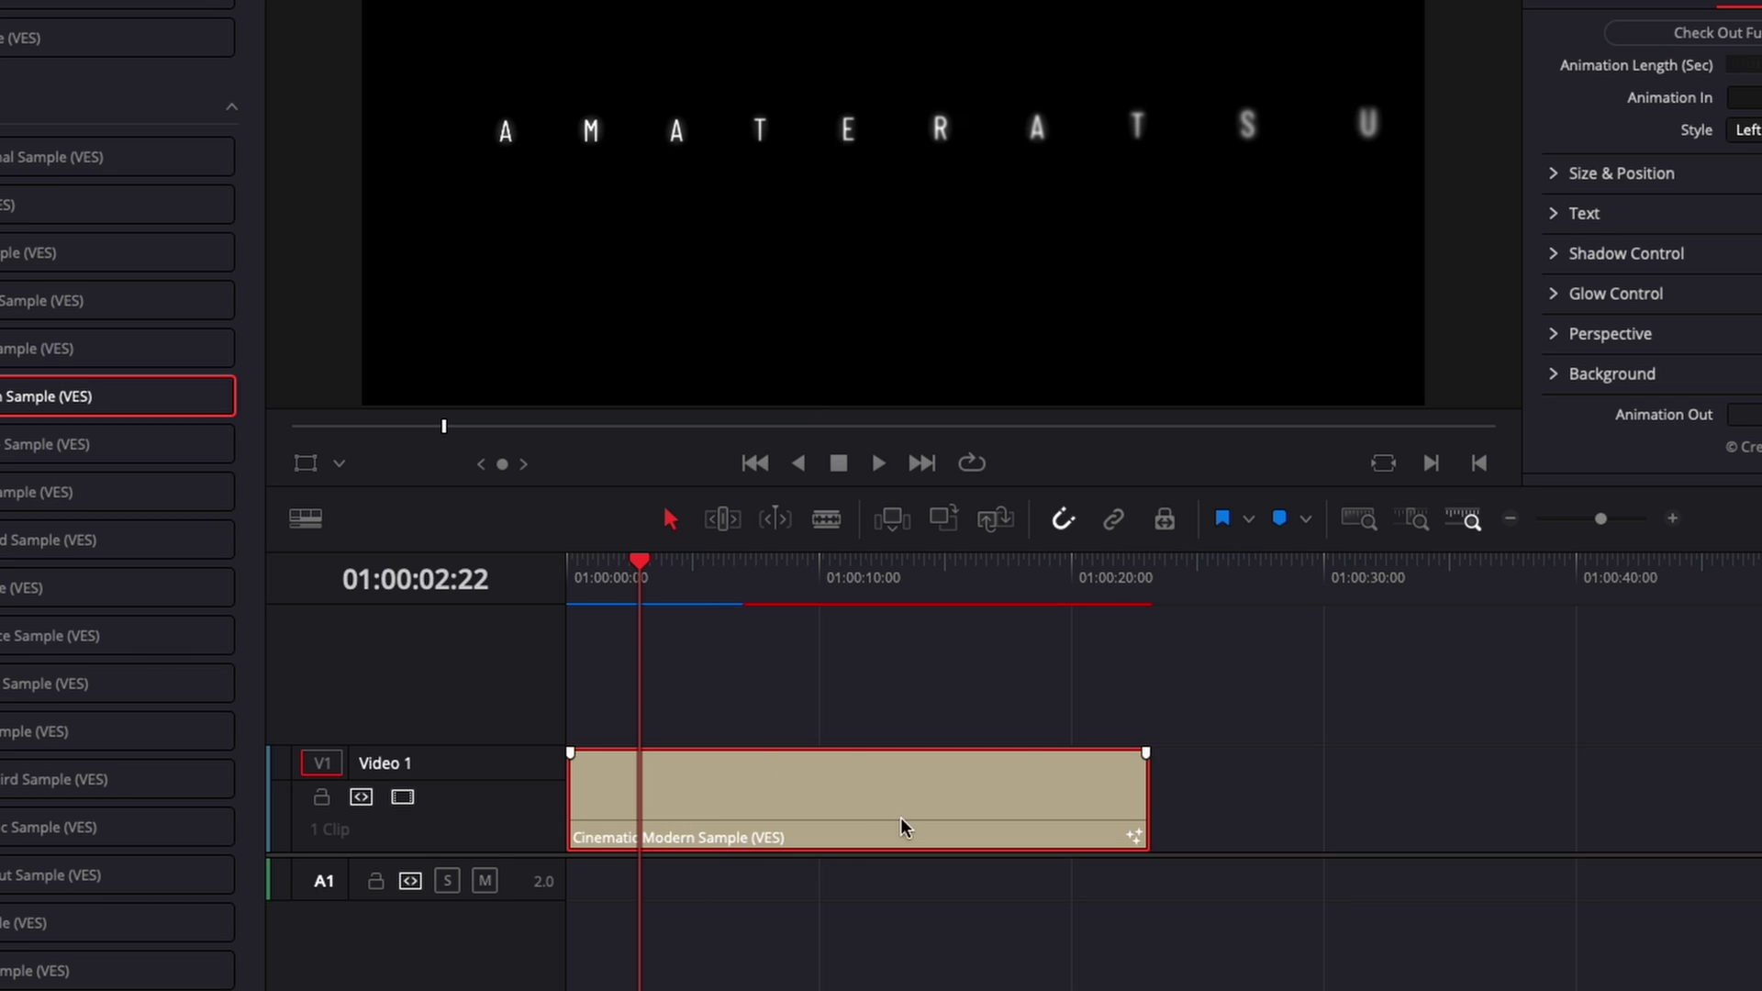
Turn Render Cache Fusion Output On for the title clip and replay it.
{"action": "right_click", "coordinate": [760, 795]}
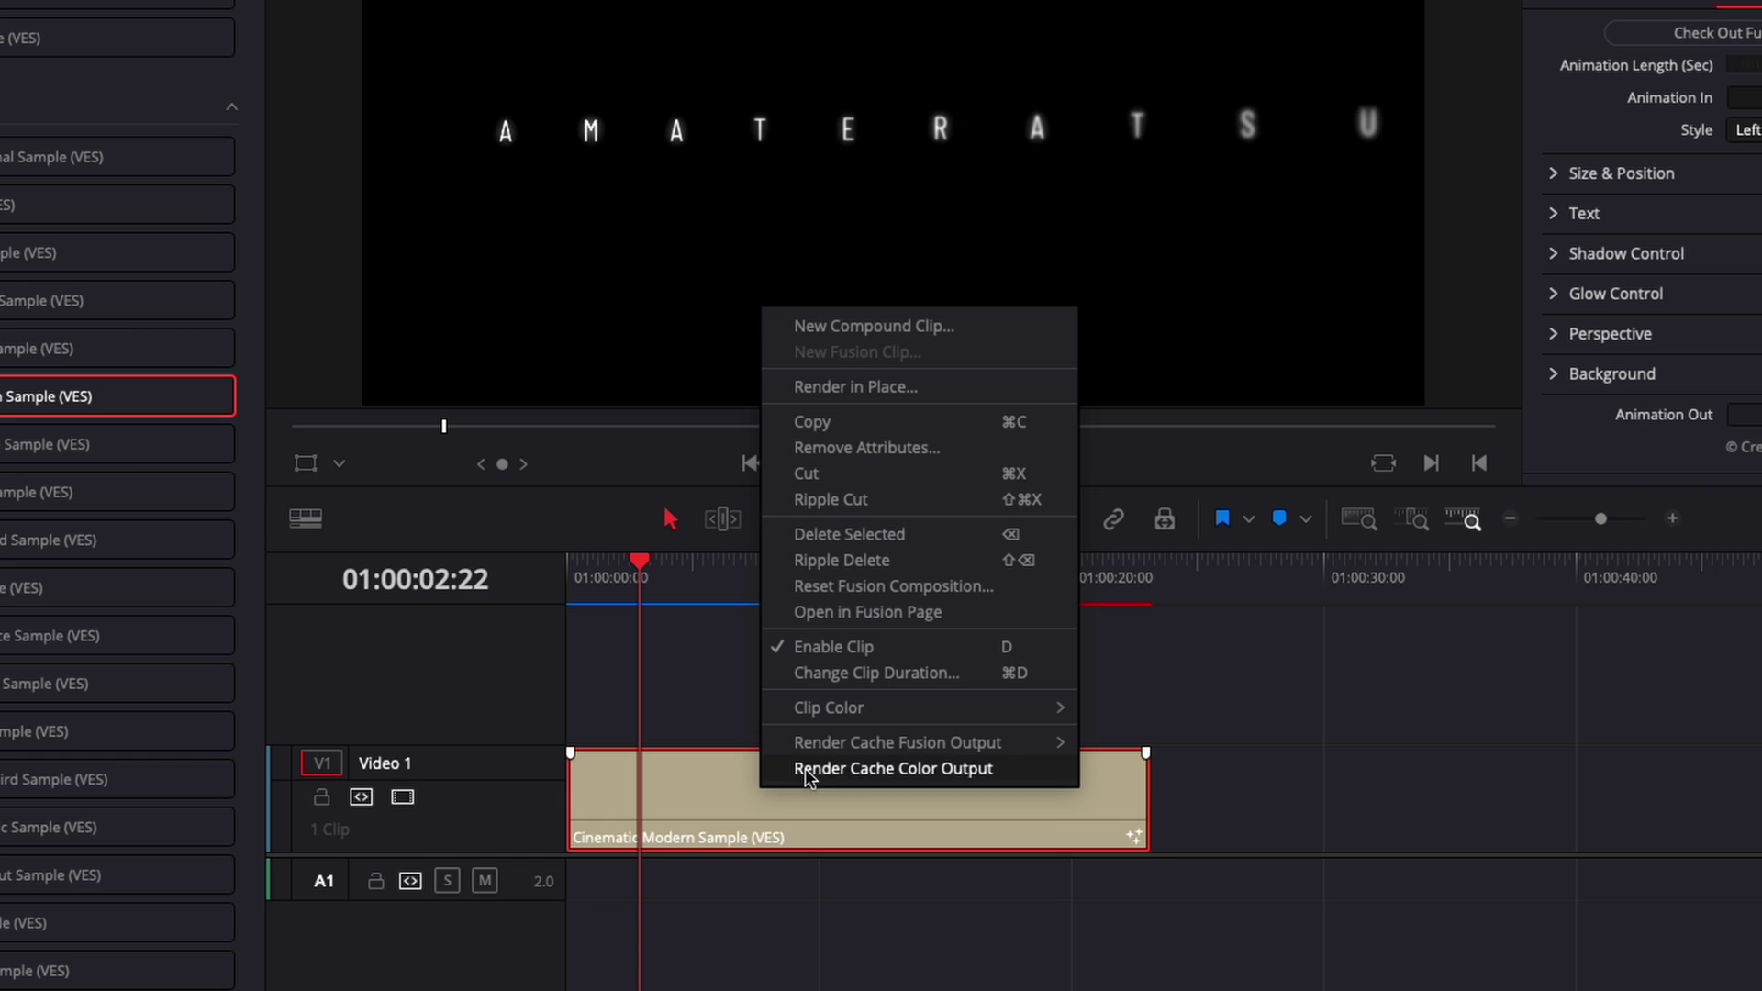
{"action": "mouse_move", "coordinate": [845, 751]}
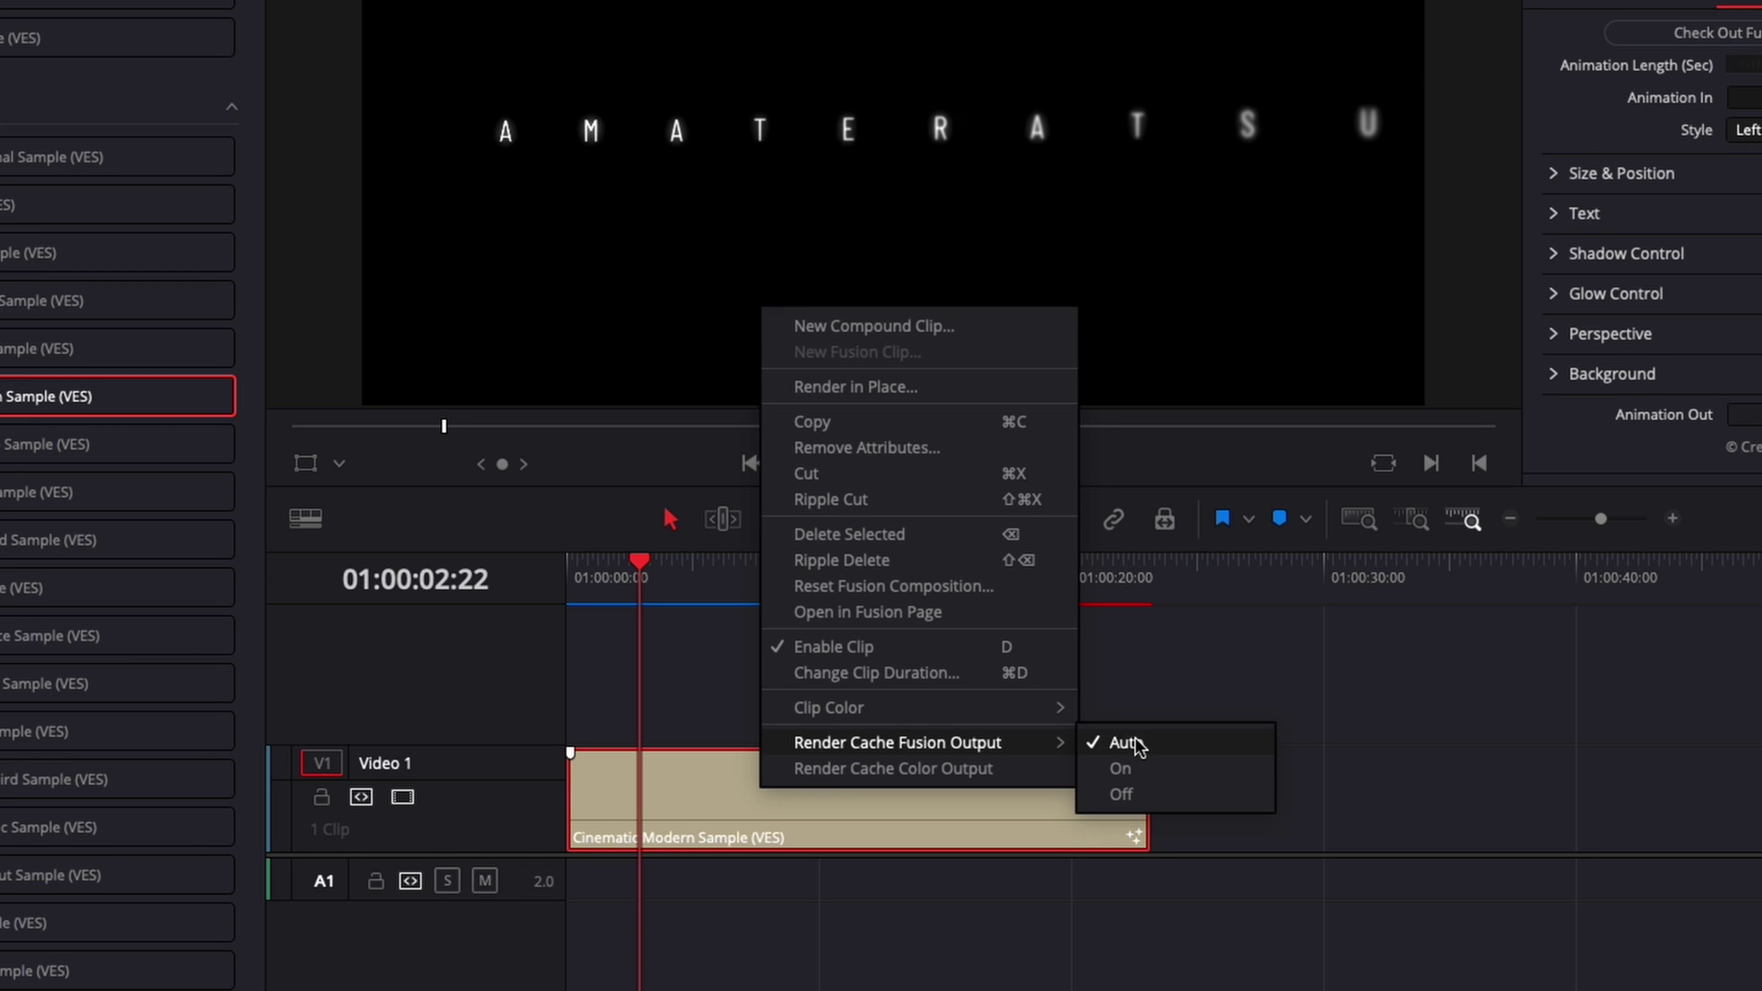
{"action": "left_click", "coordinate": [1120, 771]}
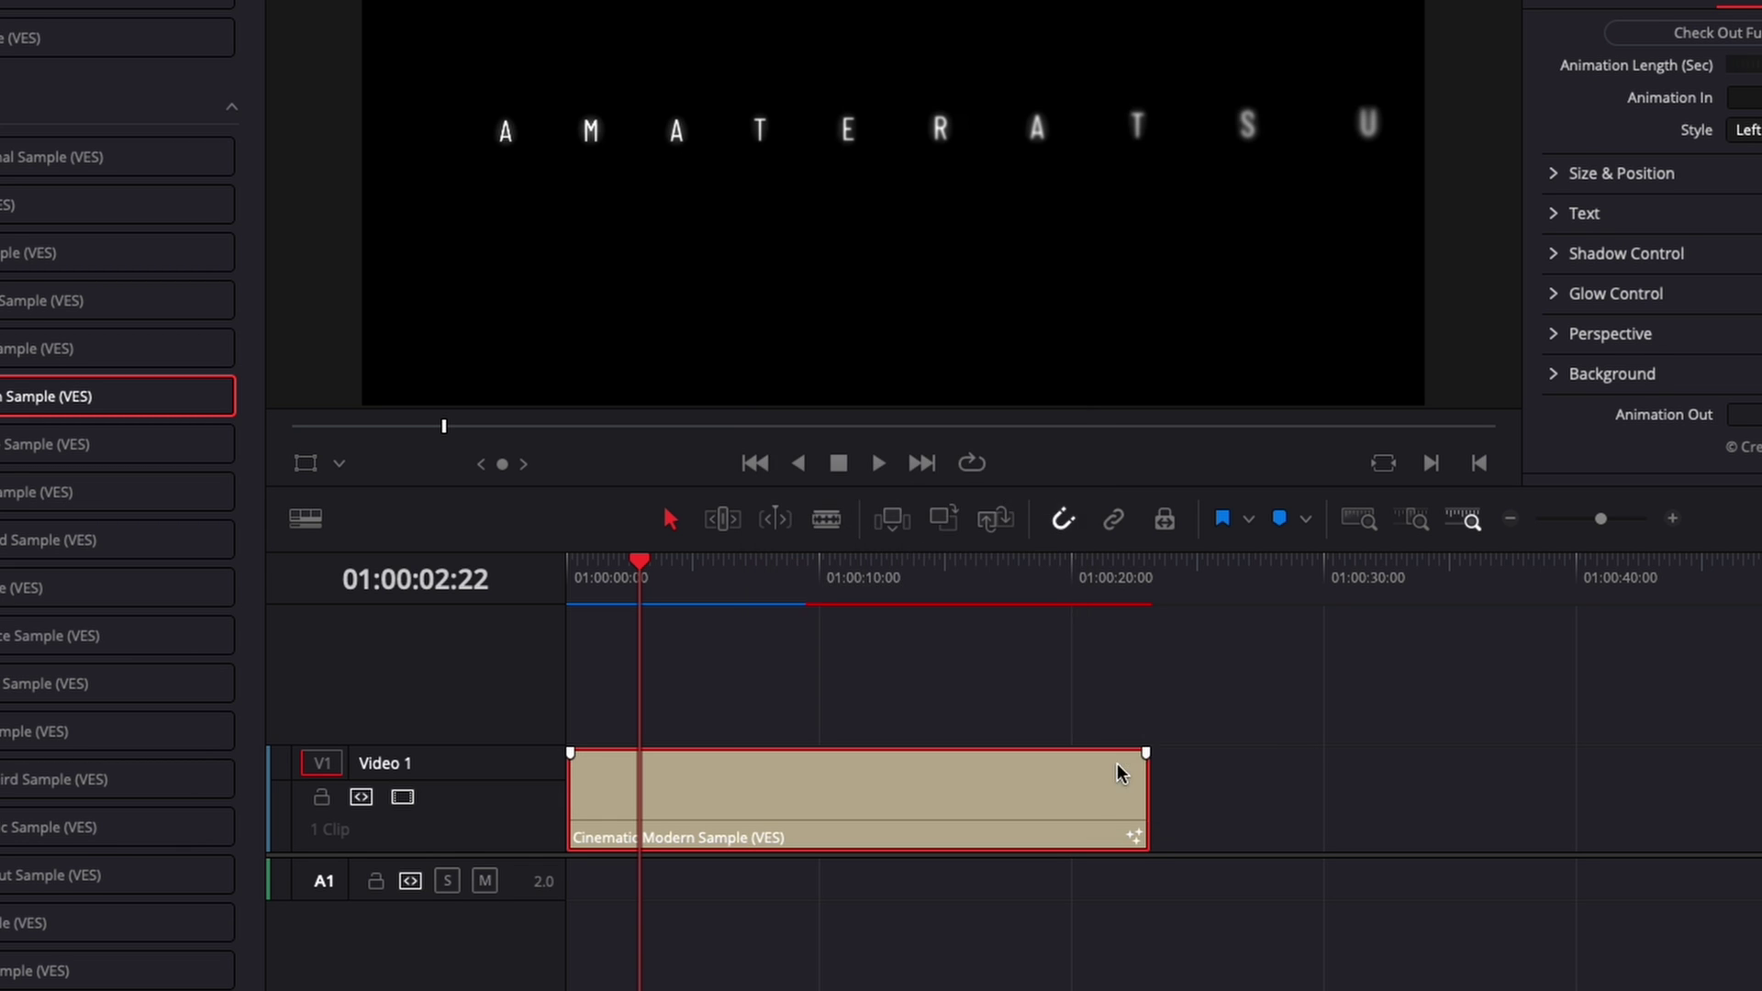
{"action": "left_click", "coordinate": [587, 578]}
{"action": "key", "text": "space"}
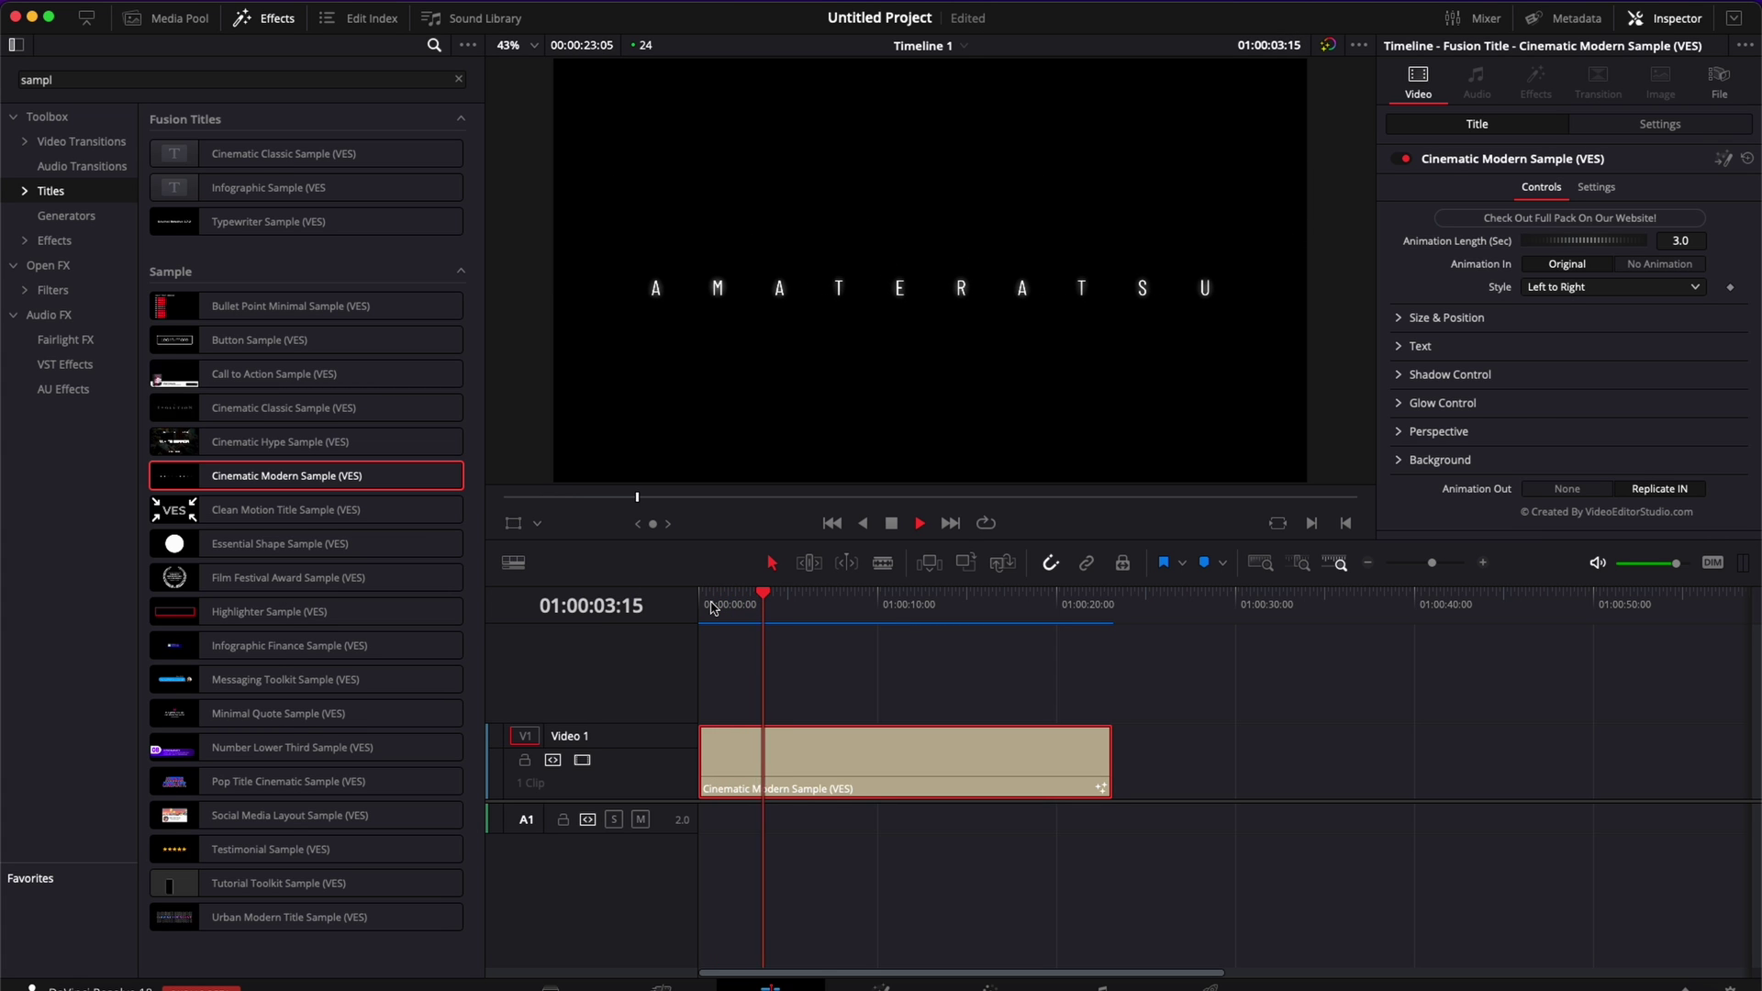
Try lowering the title, then reset Angle 0.0, Size 1.0 and Center Y 0.5.
{"action": "key", "text": "space"}
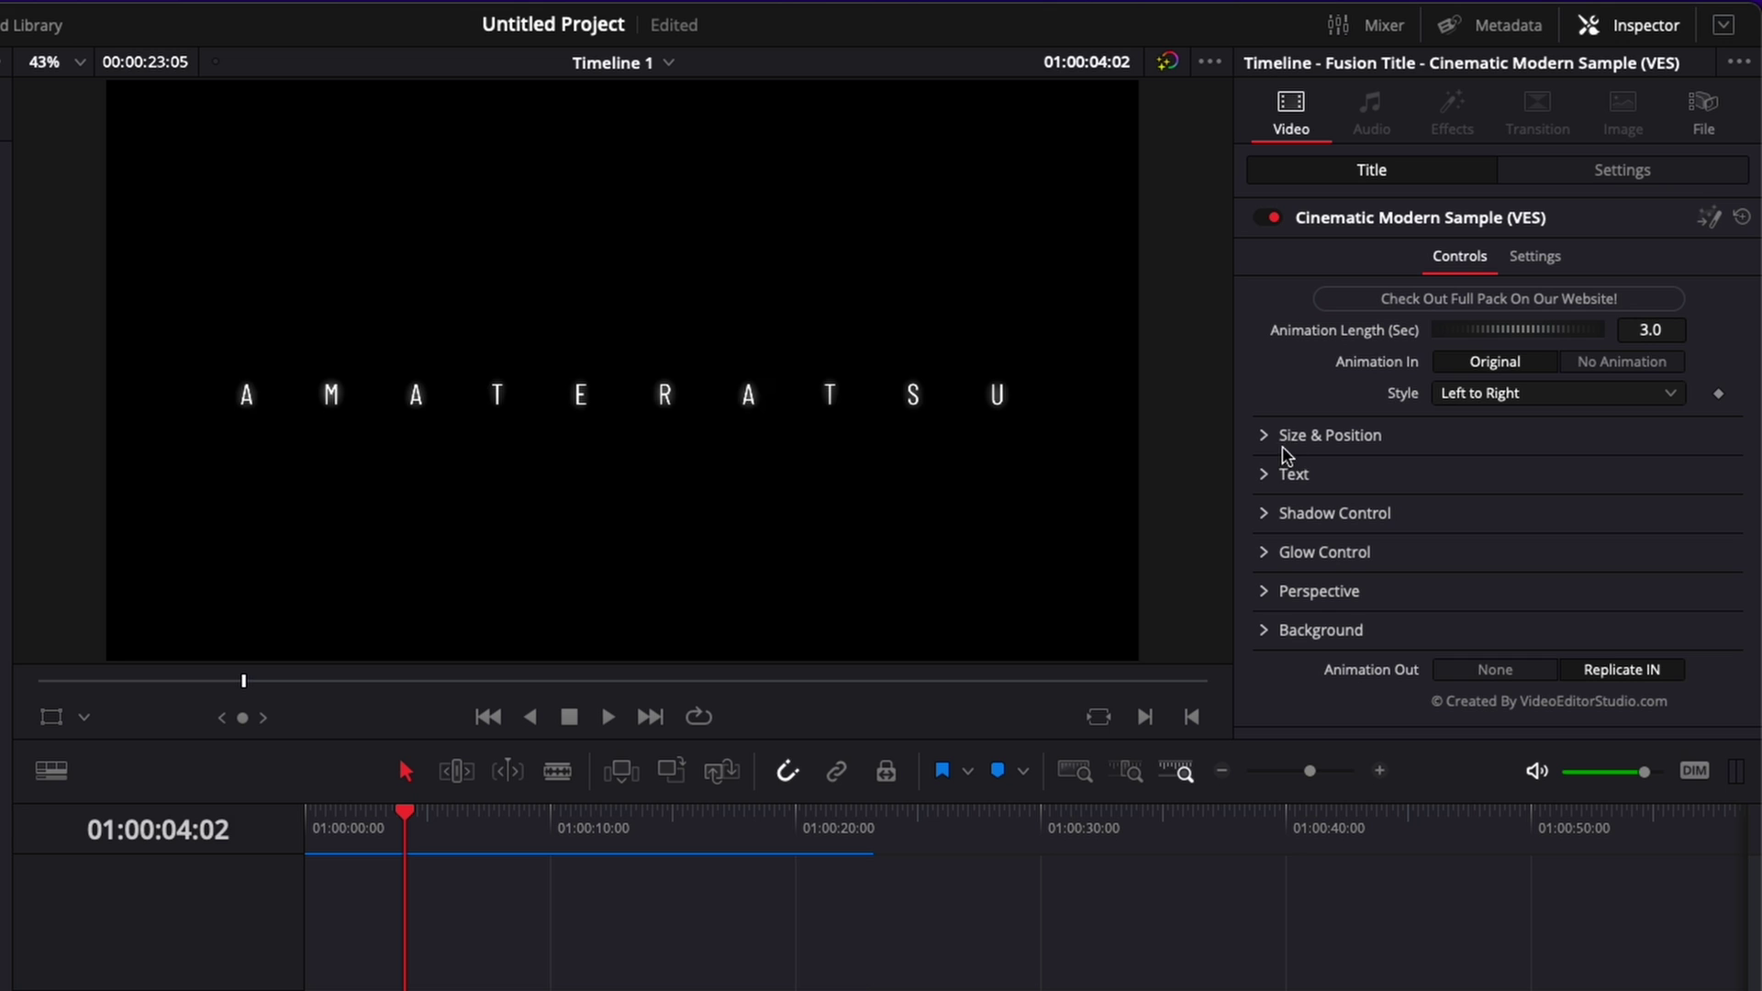
{"action": "left_click", "coordinate": [1723, 25]}
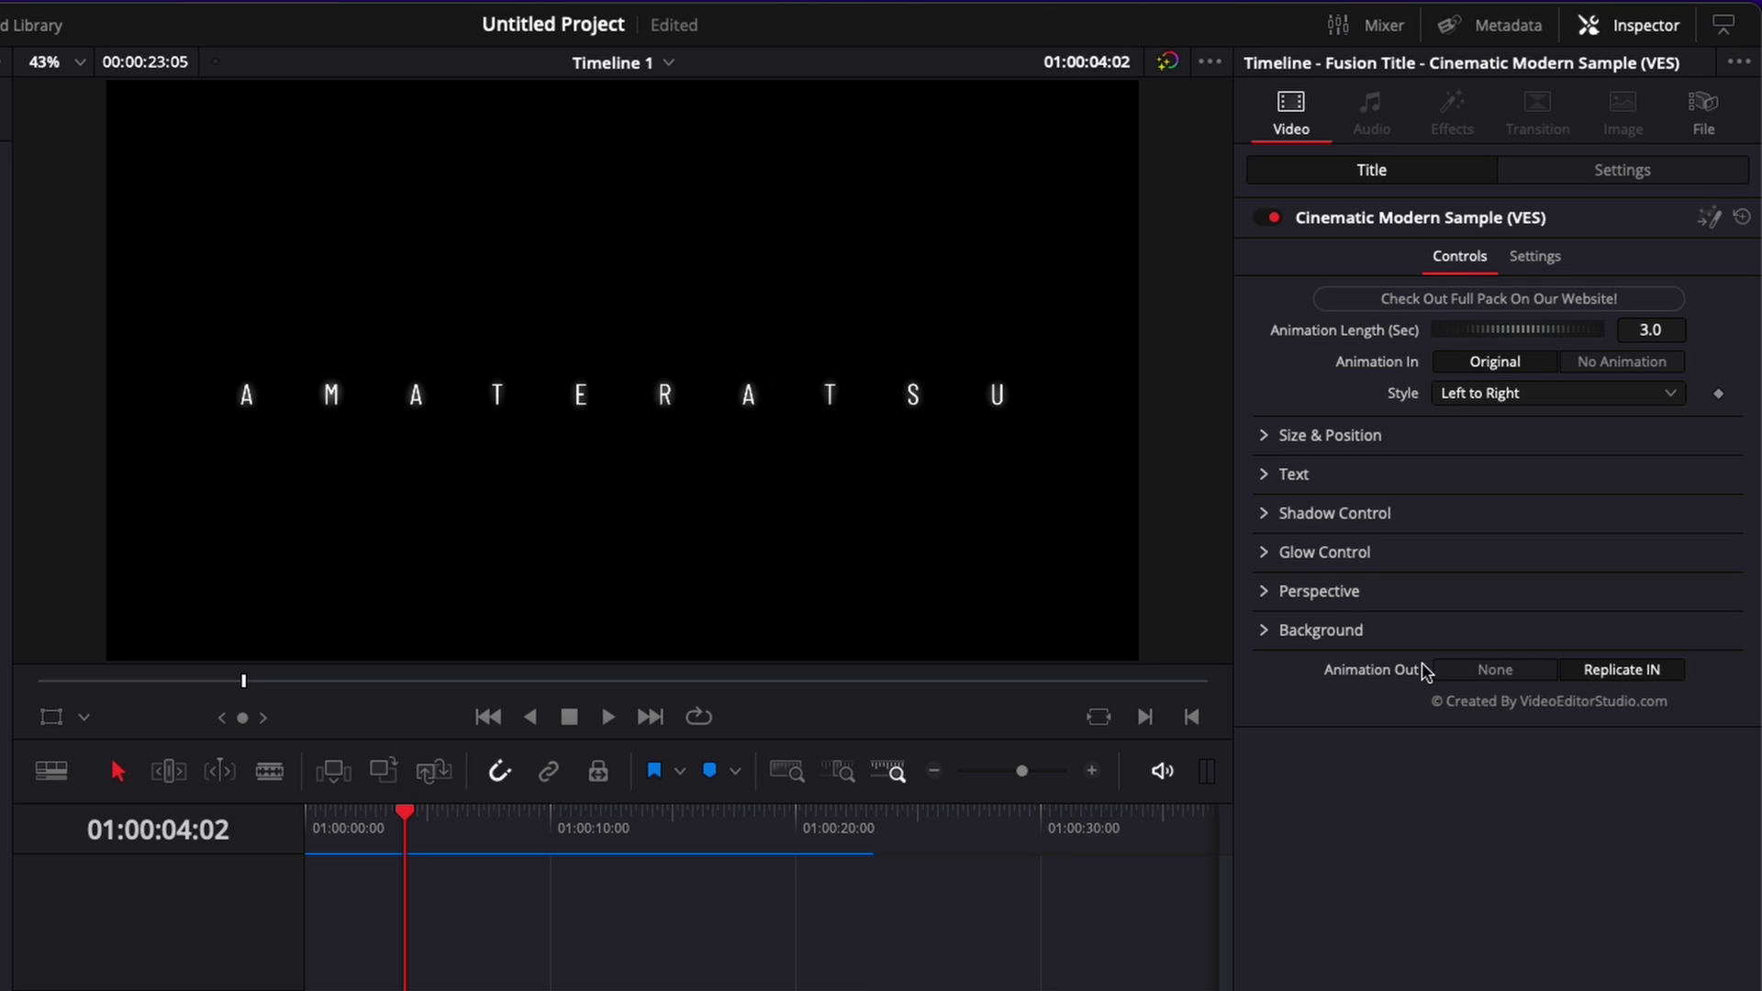
{"action": "left_click", "coordinate": [1265, 435]}
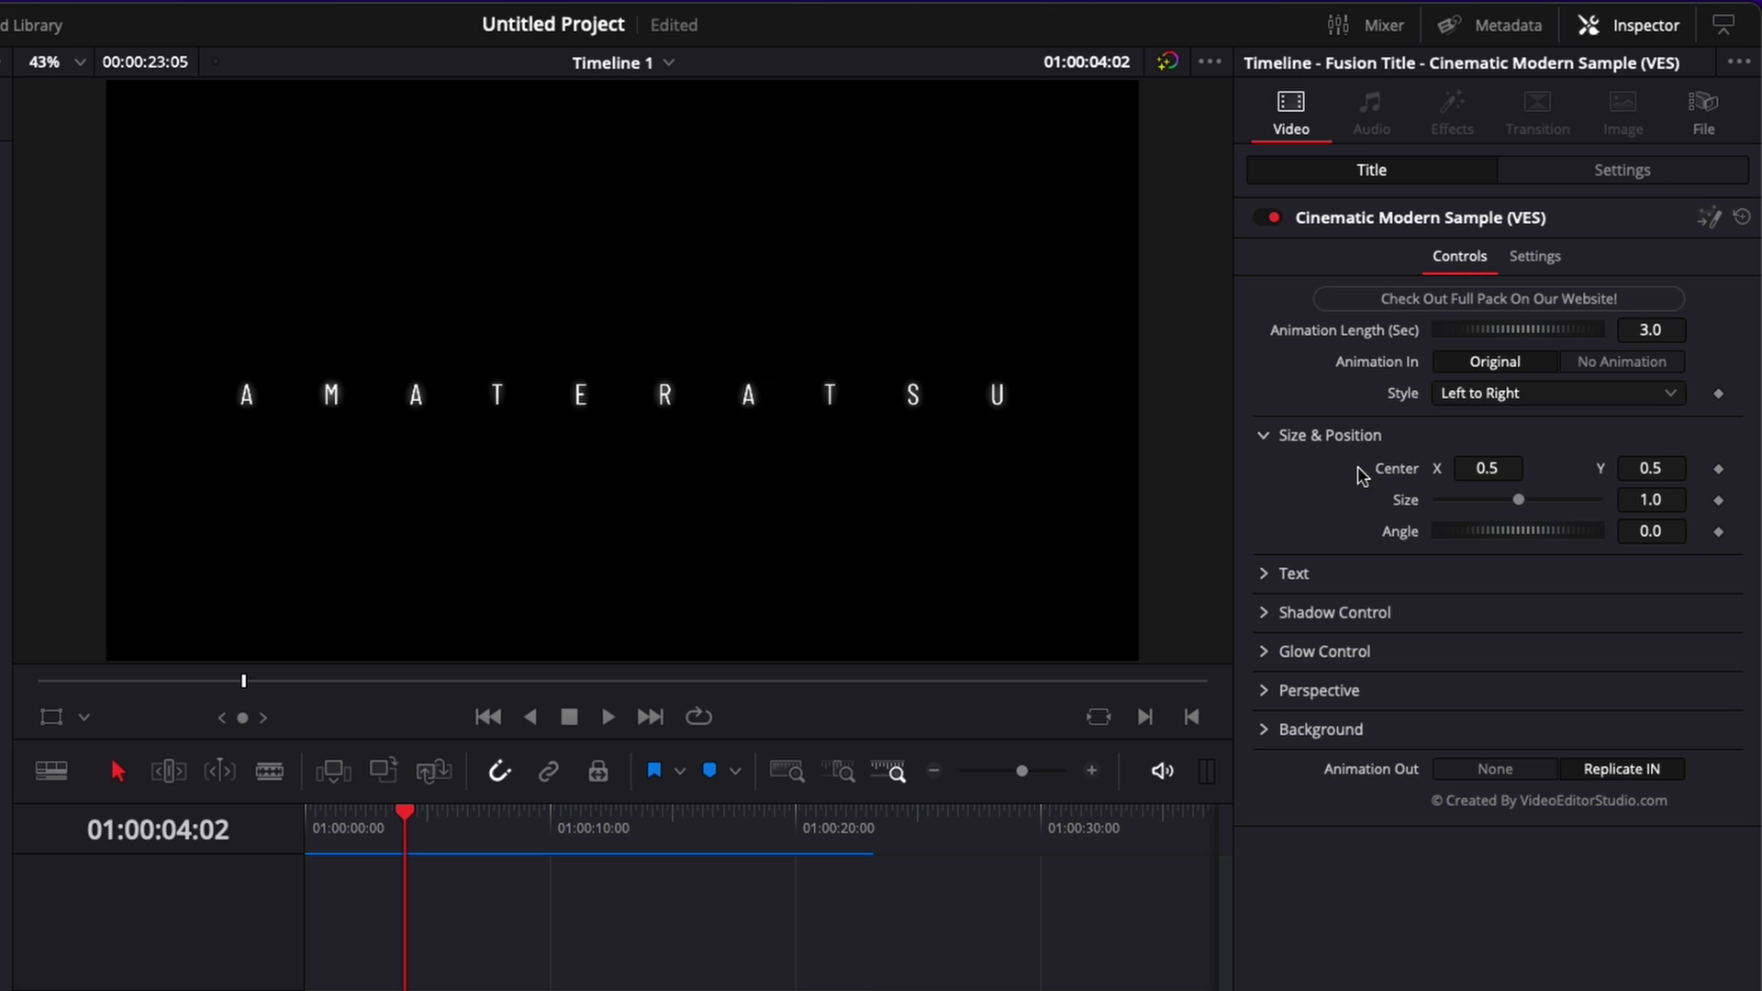
{"action": "left_click_drag", "start_coordinate": [1665, 469], "coordinate": [1507, 539]}
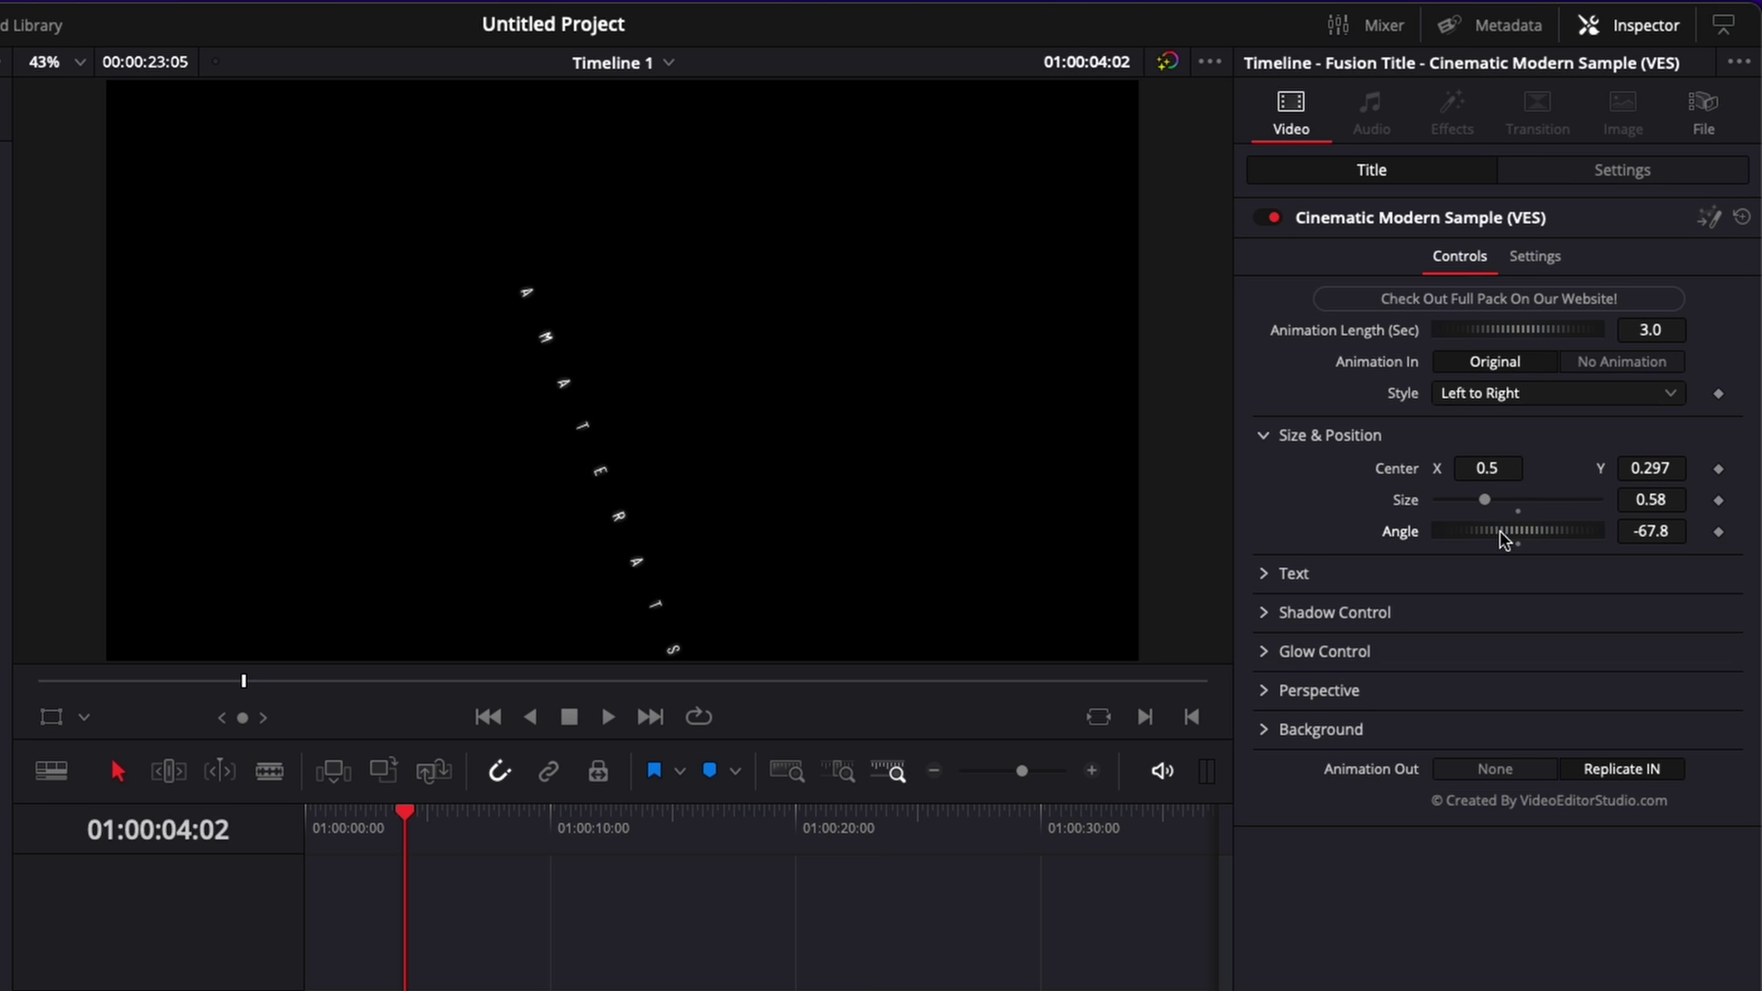
{"action": "double_click", "coordinate": [1402, 536]}
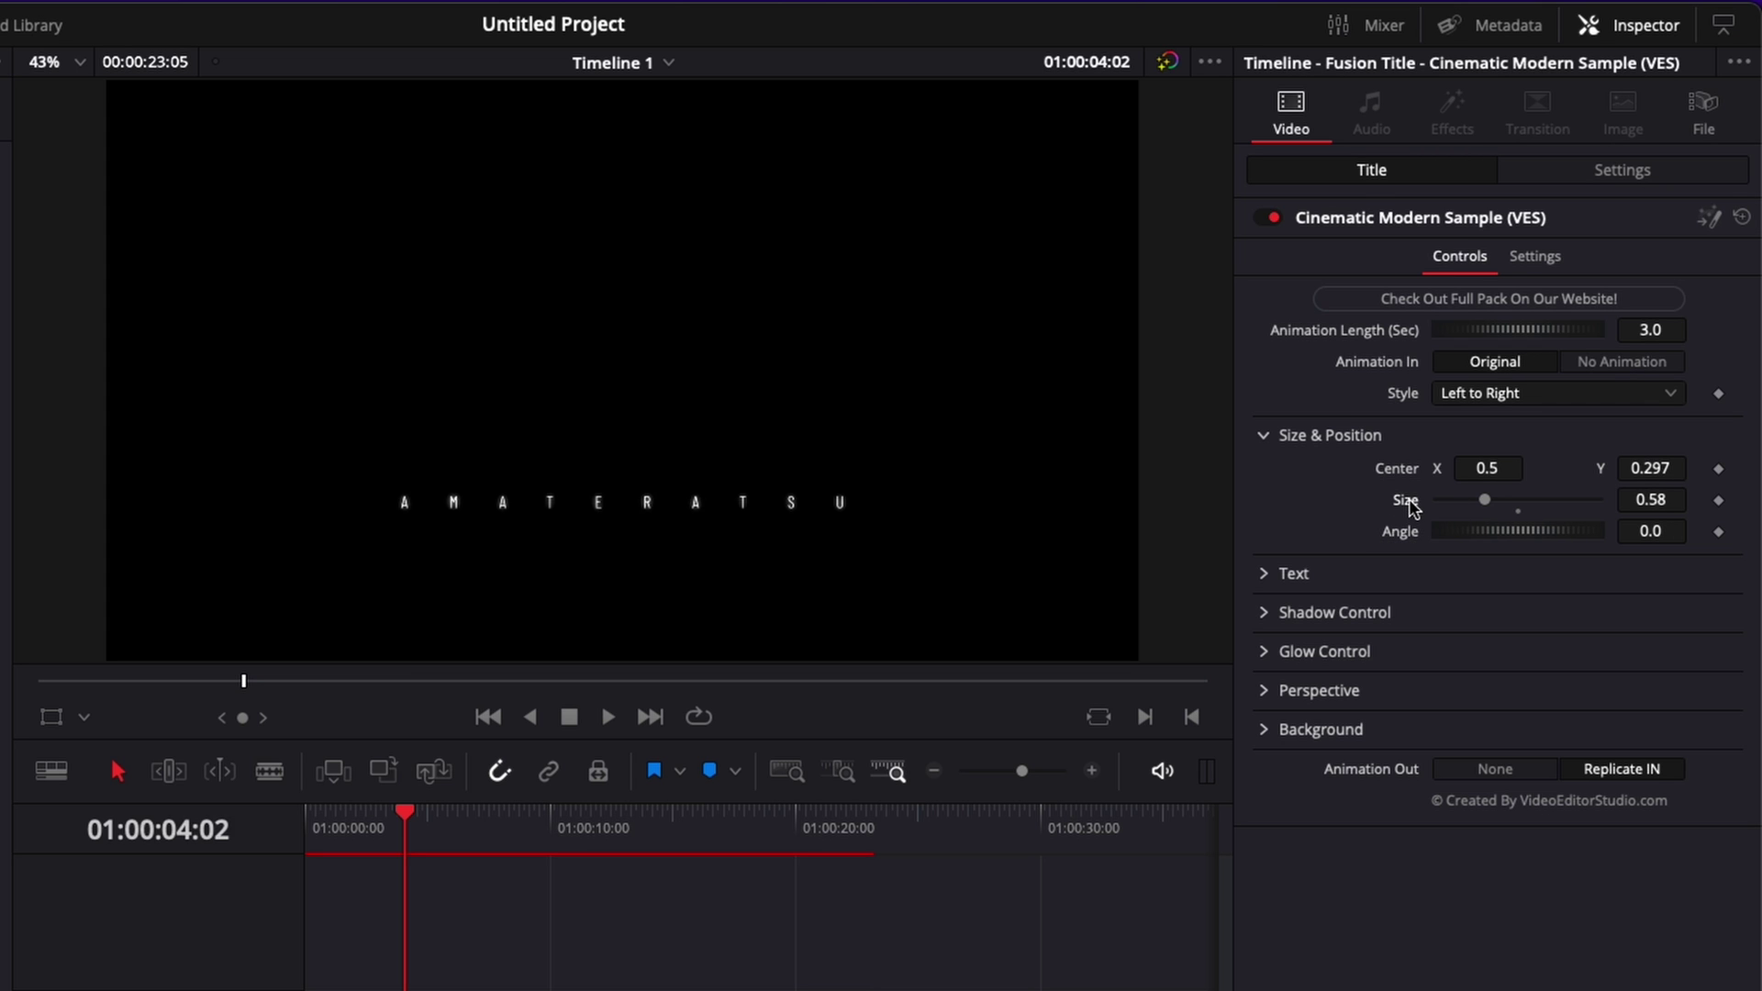
{"action": "double_click", "coordinate": [1404, 501]}
{"action": "double_click", "coordinate": [1401, 471]}
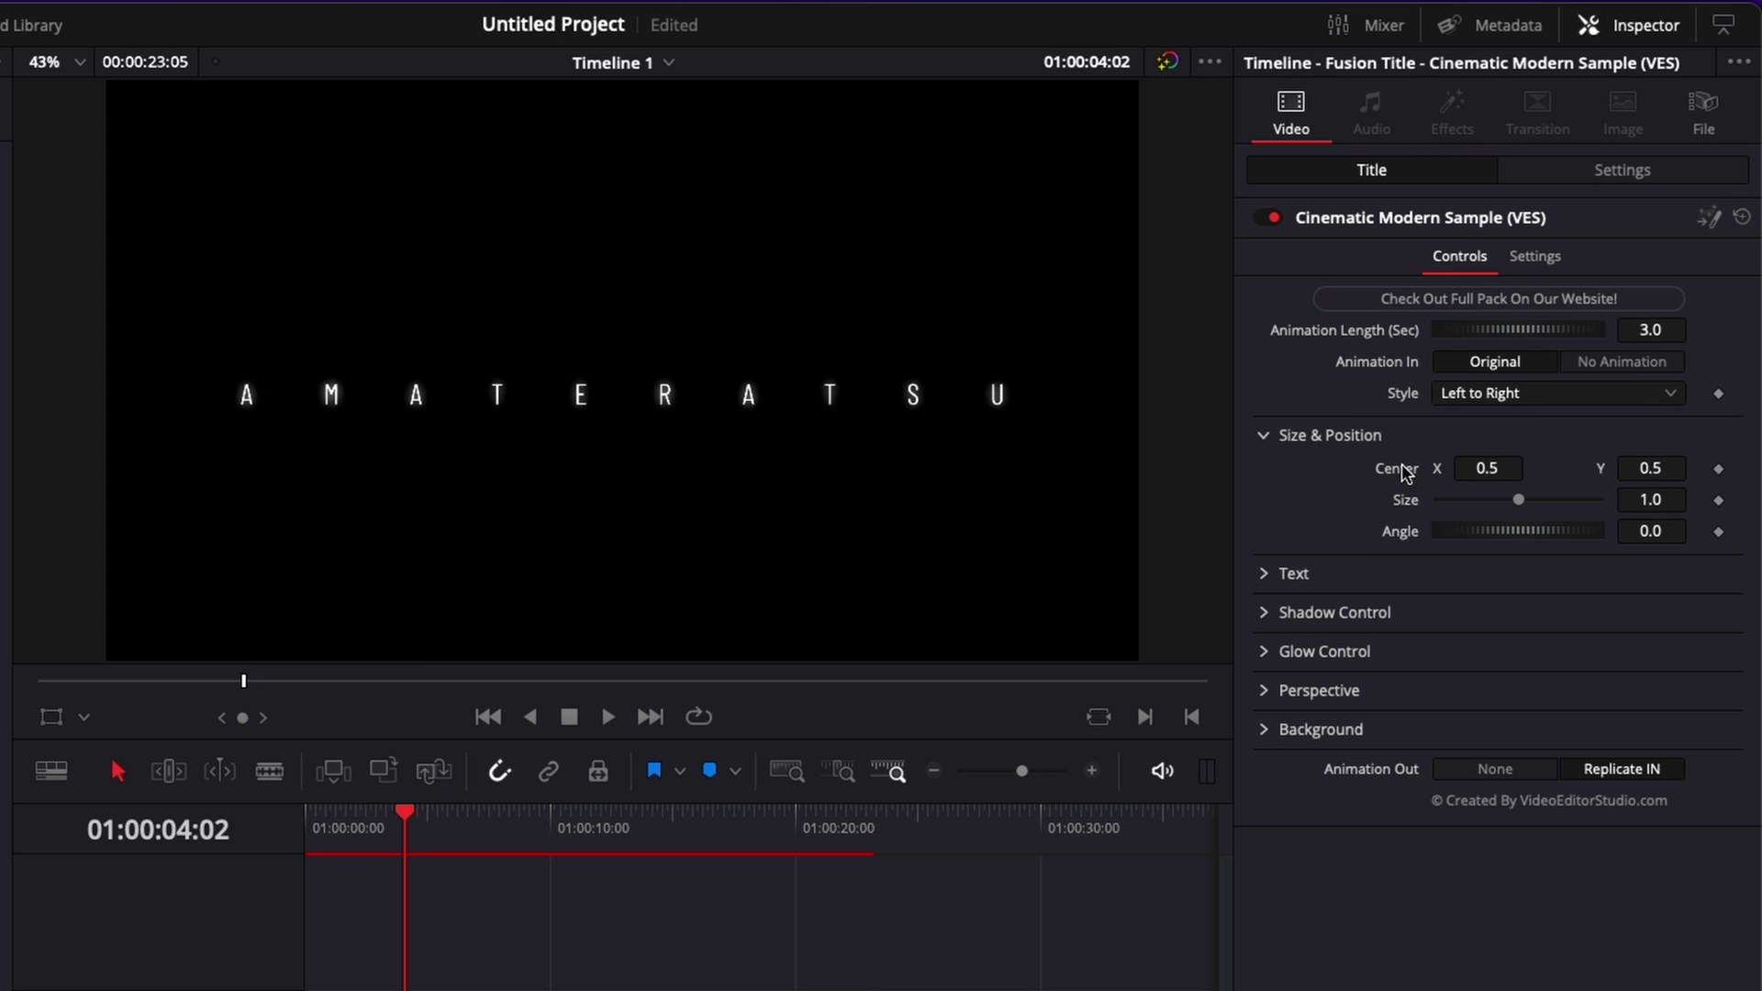
Raise the title's Text Tracking from 2.583 to 2.898.
{"action": "left_click", "coordinate": [1264, 436]}
{"action": "left_click", "coordinate": [1266, 474]}
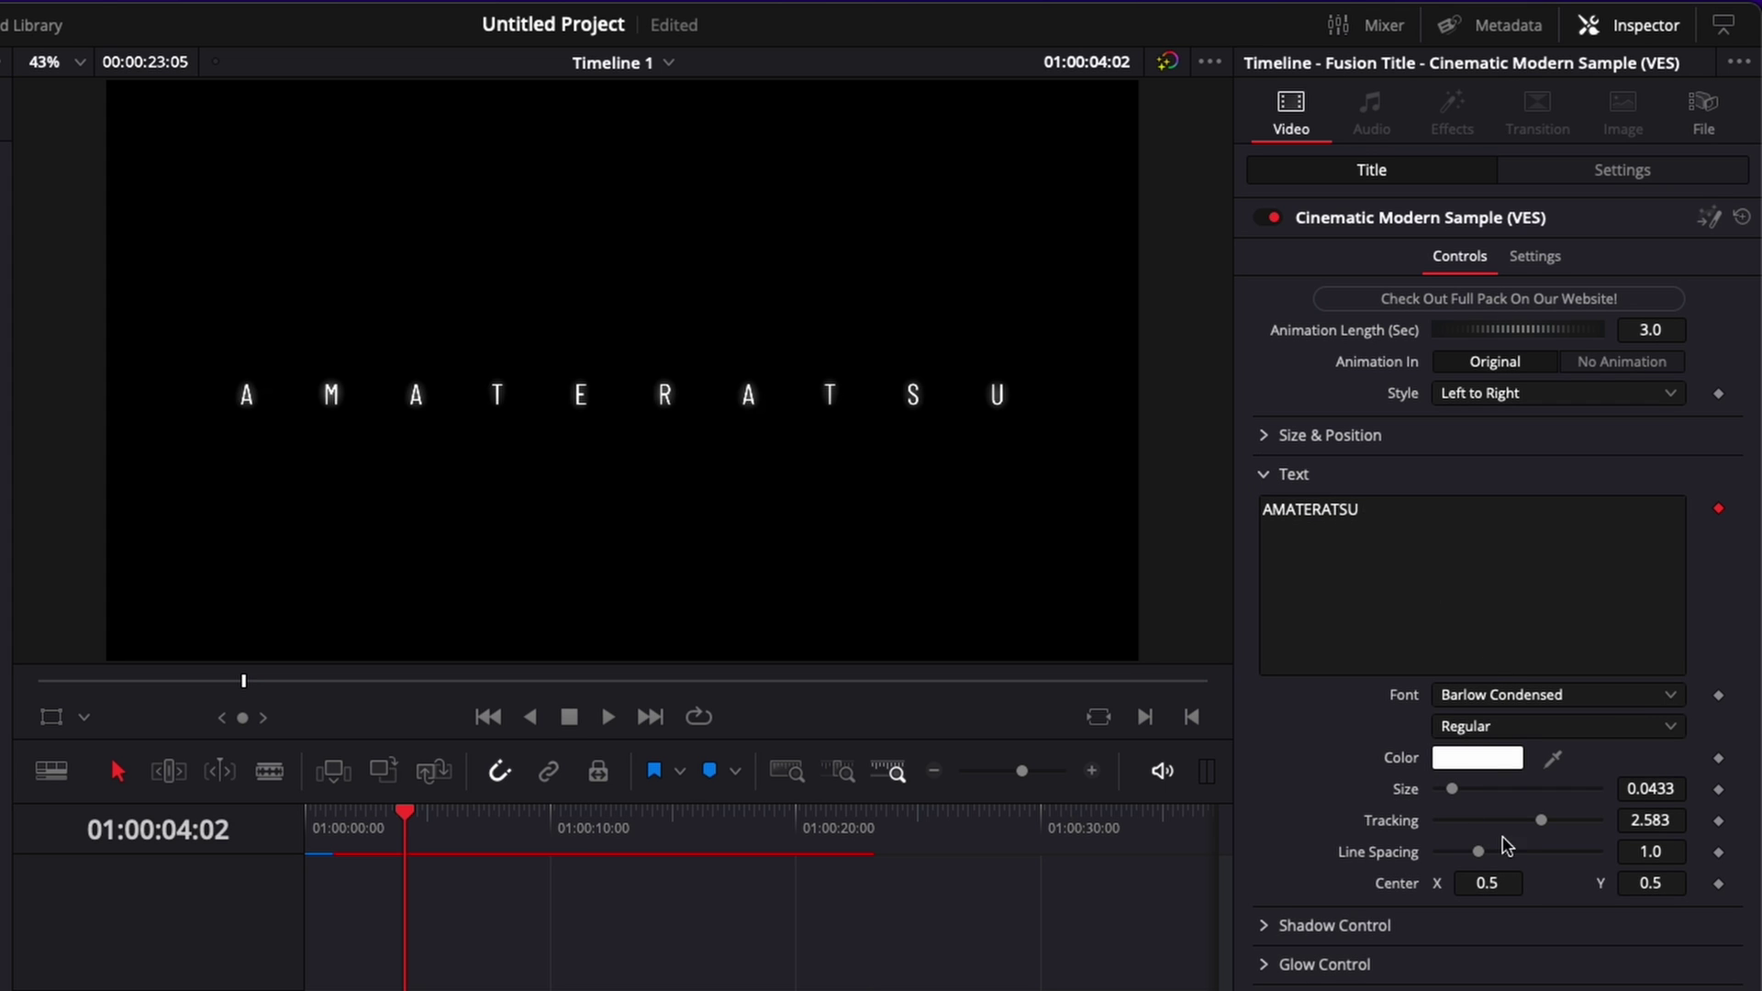
{"action": "left_click_drag", "start_coordinate": [1542, 821], "coordinate": [1555, 820]}
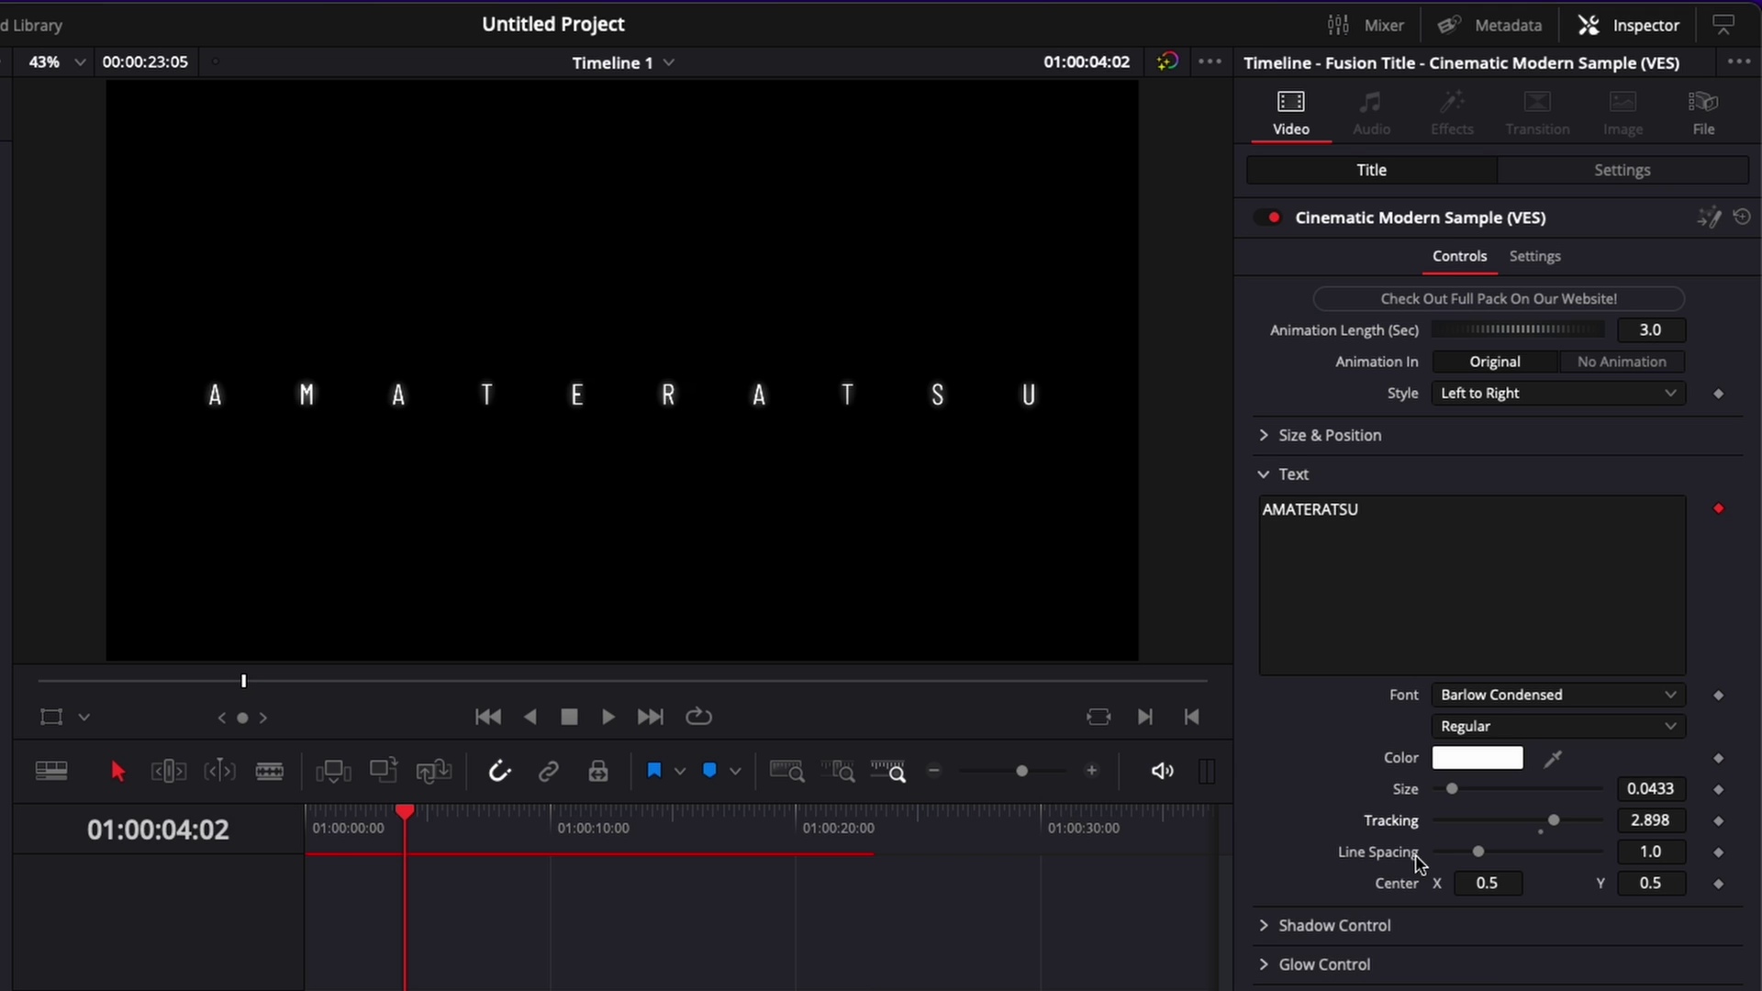
{"action": "left_click", "coordinate": [1264, 473]}
Move the title to a new Video 2 track and enable its drop shadow with 0.0 blur.
{"action": "left_click", "coordinate": [1265, 514]}
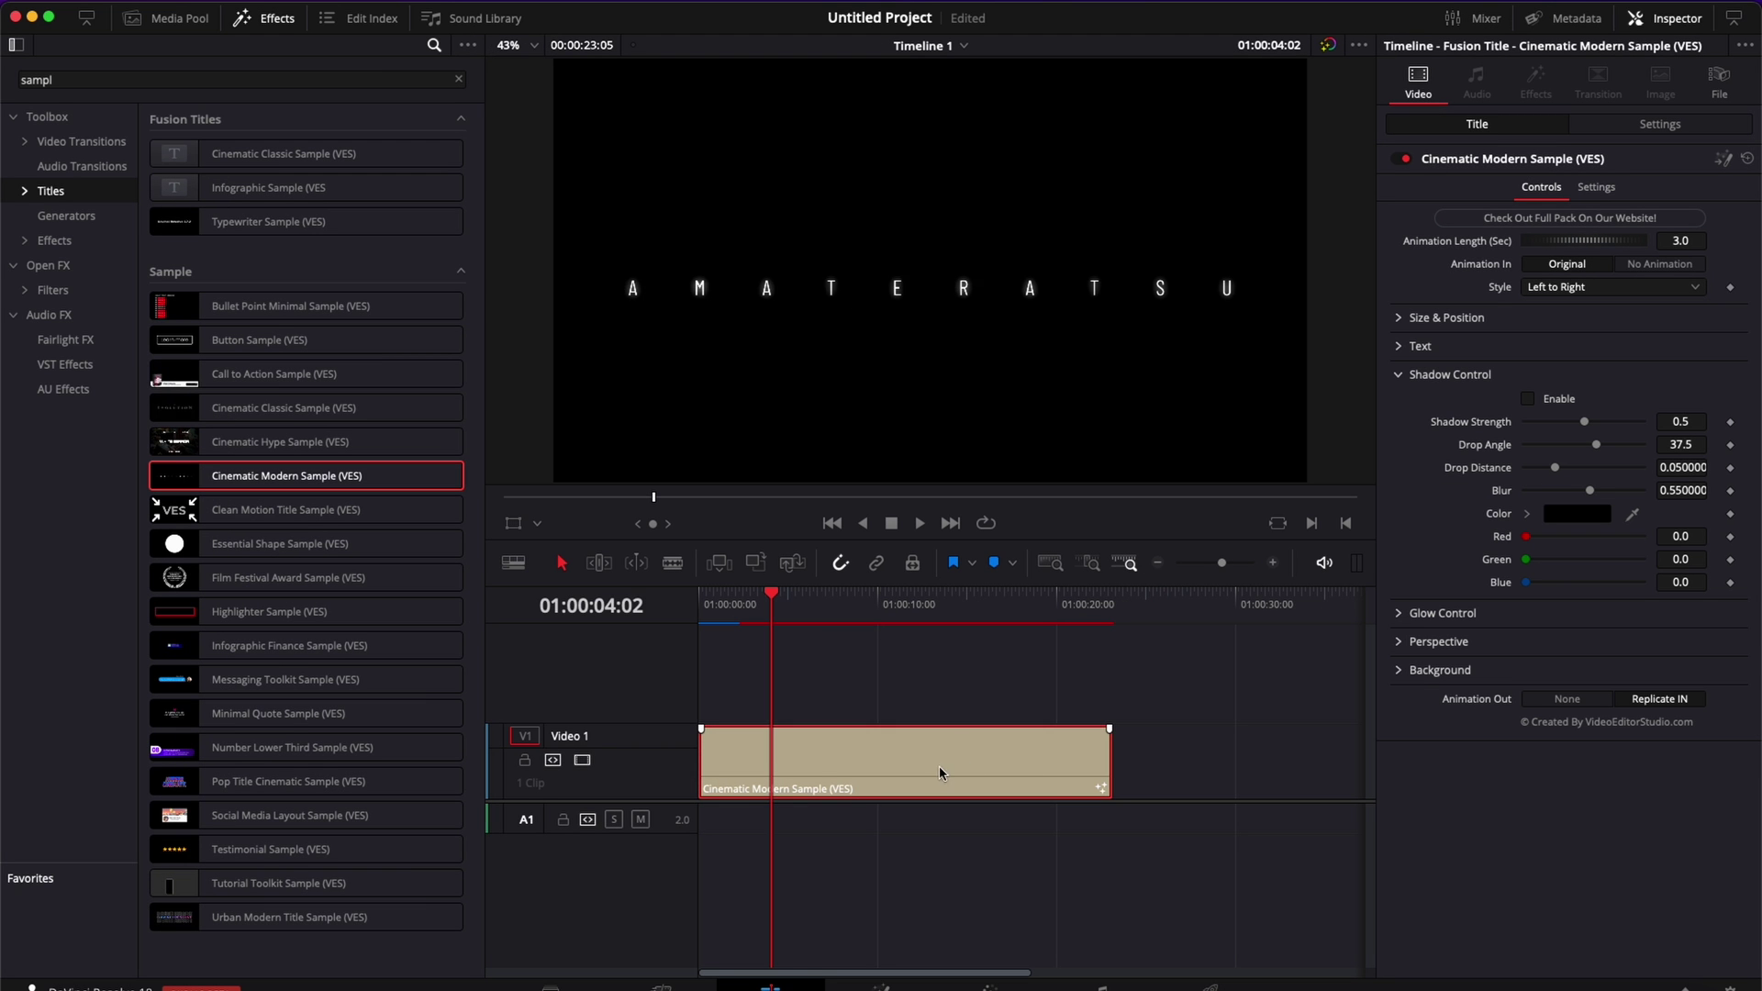
{"action": "left_click_drag", "start_coordinate": [884, 768], "coordinate": [885, 722]}
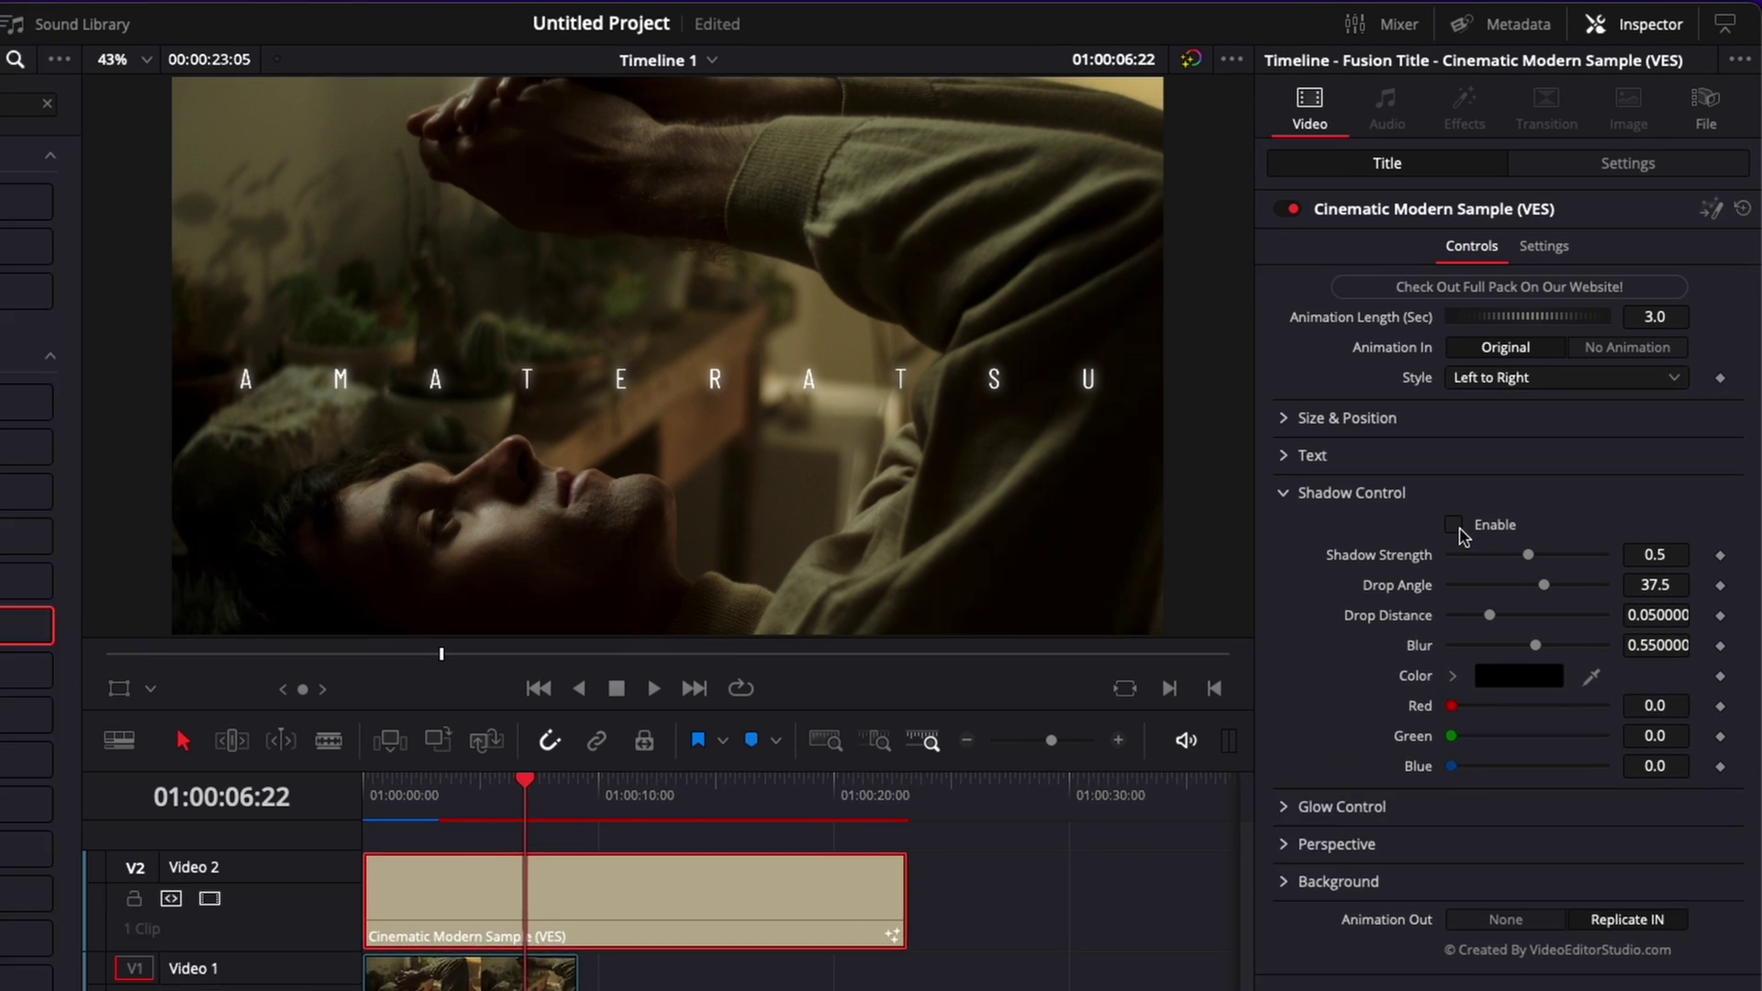
{"action": "left_click", "coordinate": [1528, 398]}
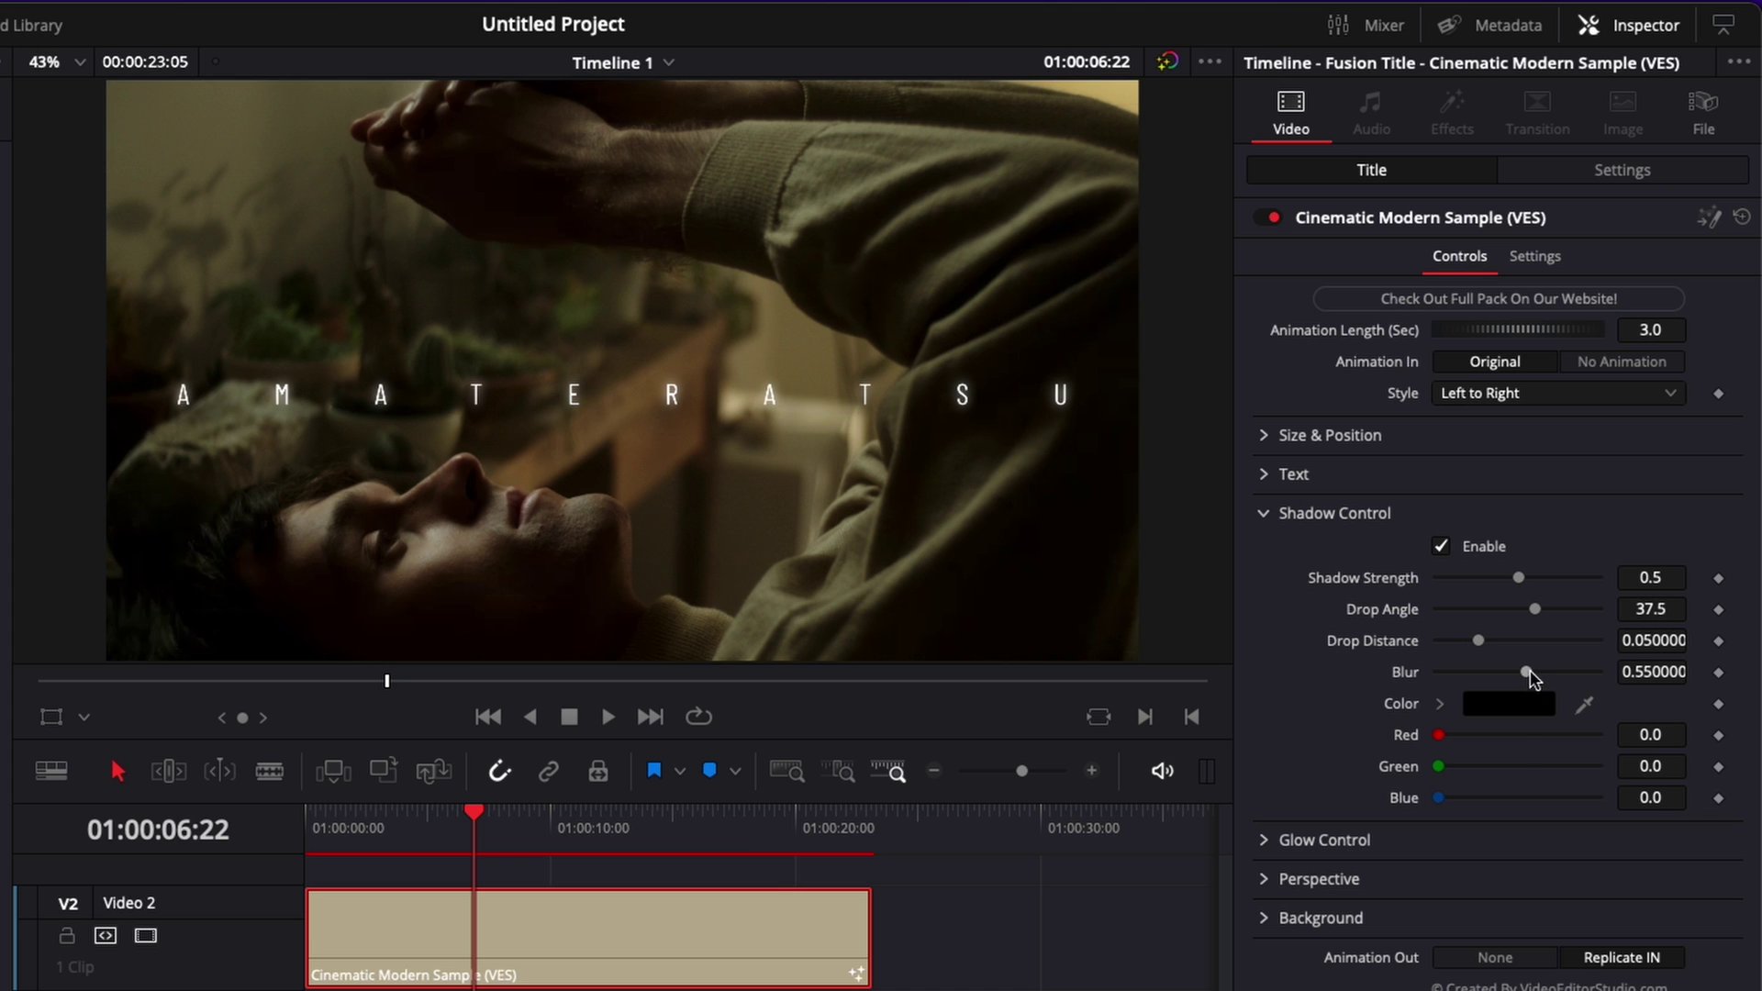
{"action": "double_click", "coordinate": [1409, 676]}
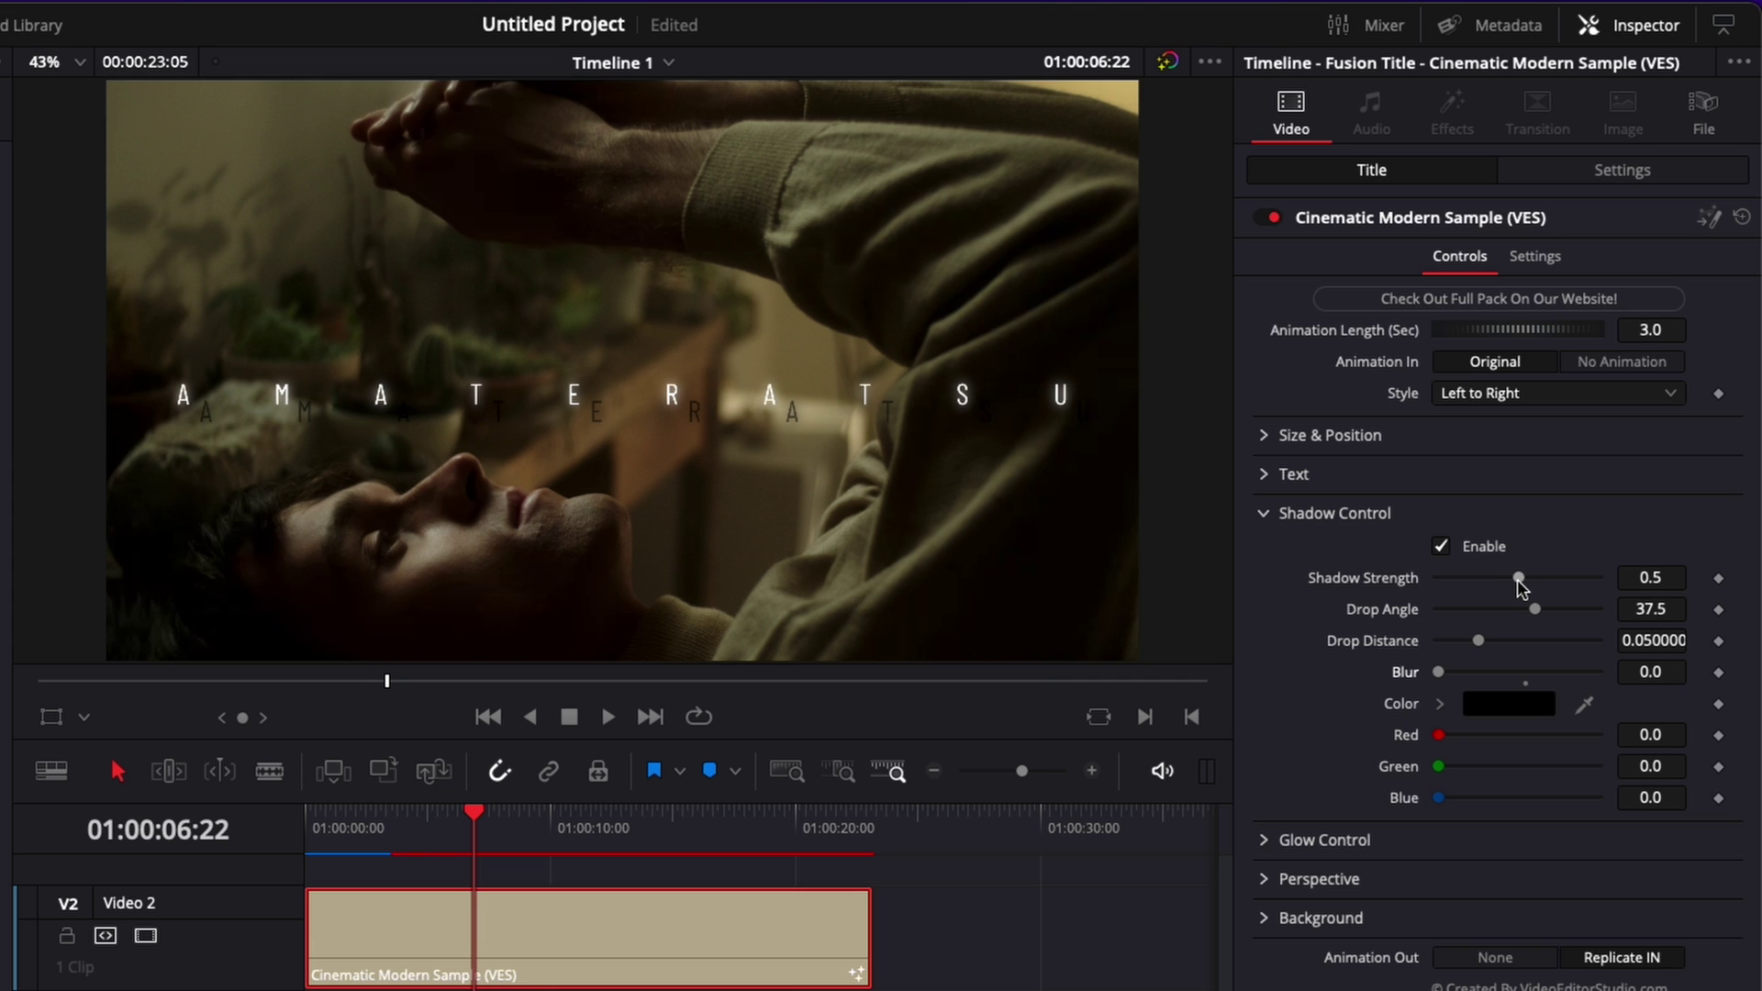
Set shadow strength 0.5, angle 57 and blur 0.37, then toggle Enable to compare.
{"action": "left_click_drag", "start_coordinate": [1519, 580], "coordinate": [1622, 590]}
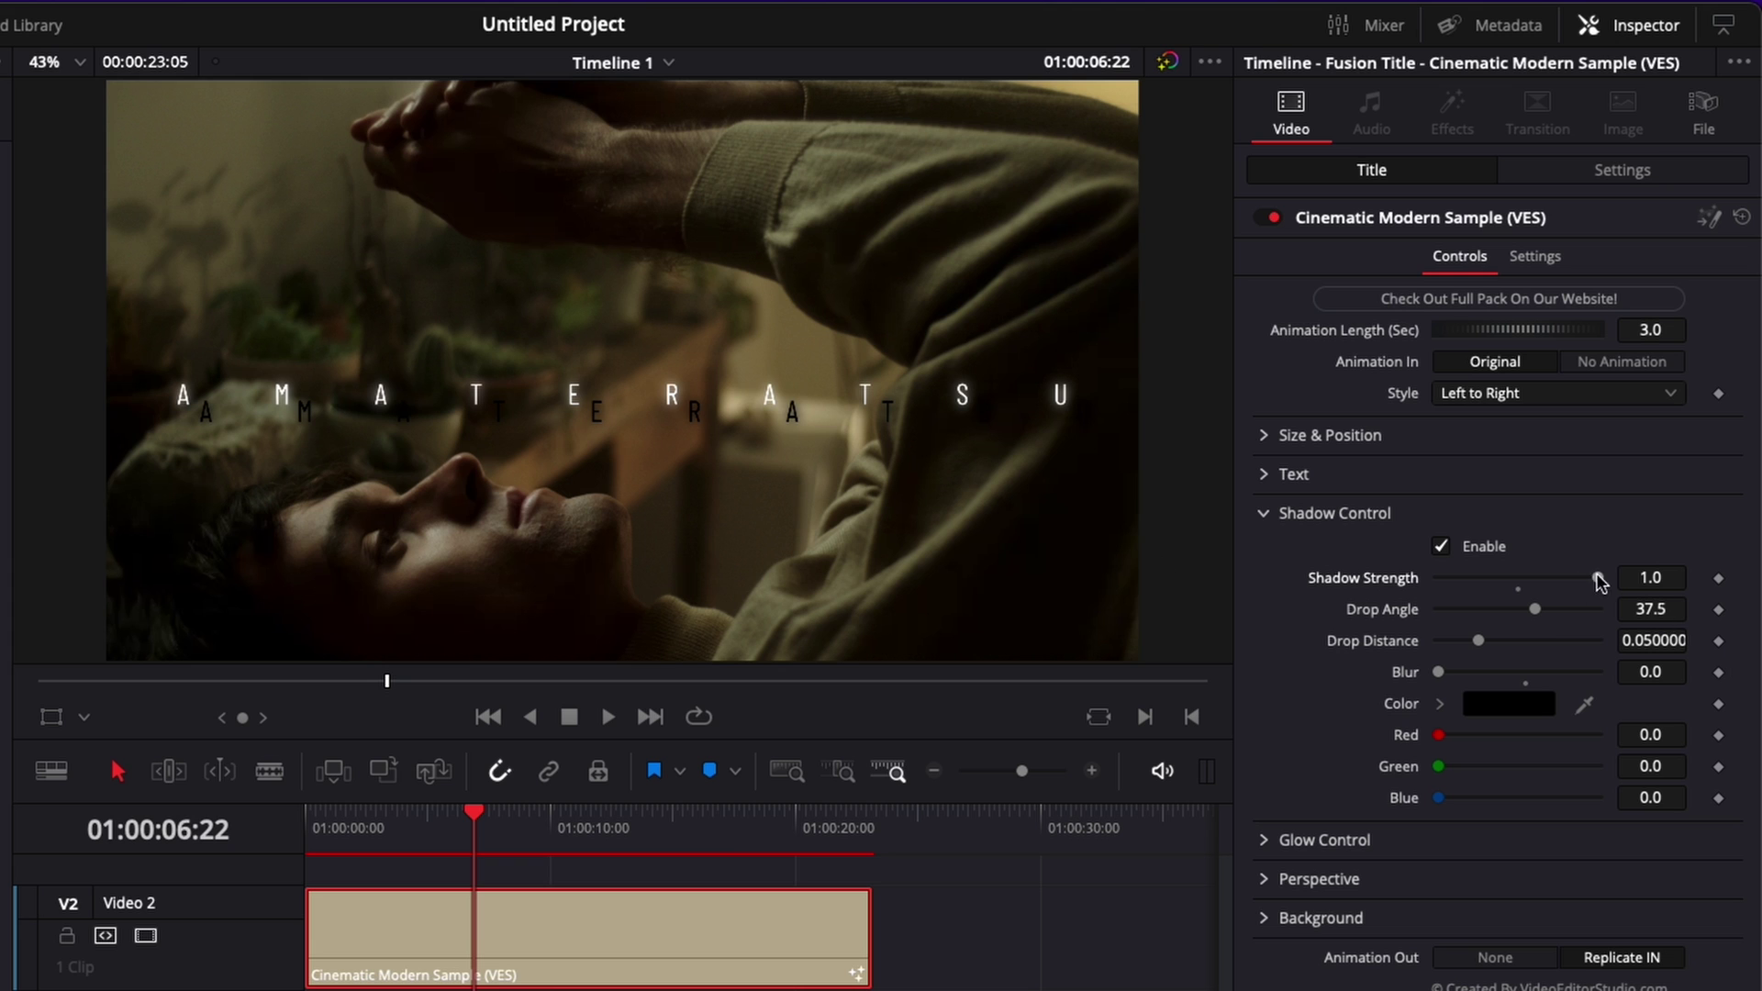
{"action": "left_click_drag", "start_coordinate": [1598, 577], "coordinate": [1491, 581]}
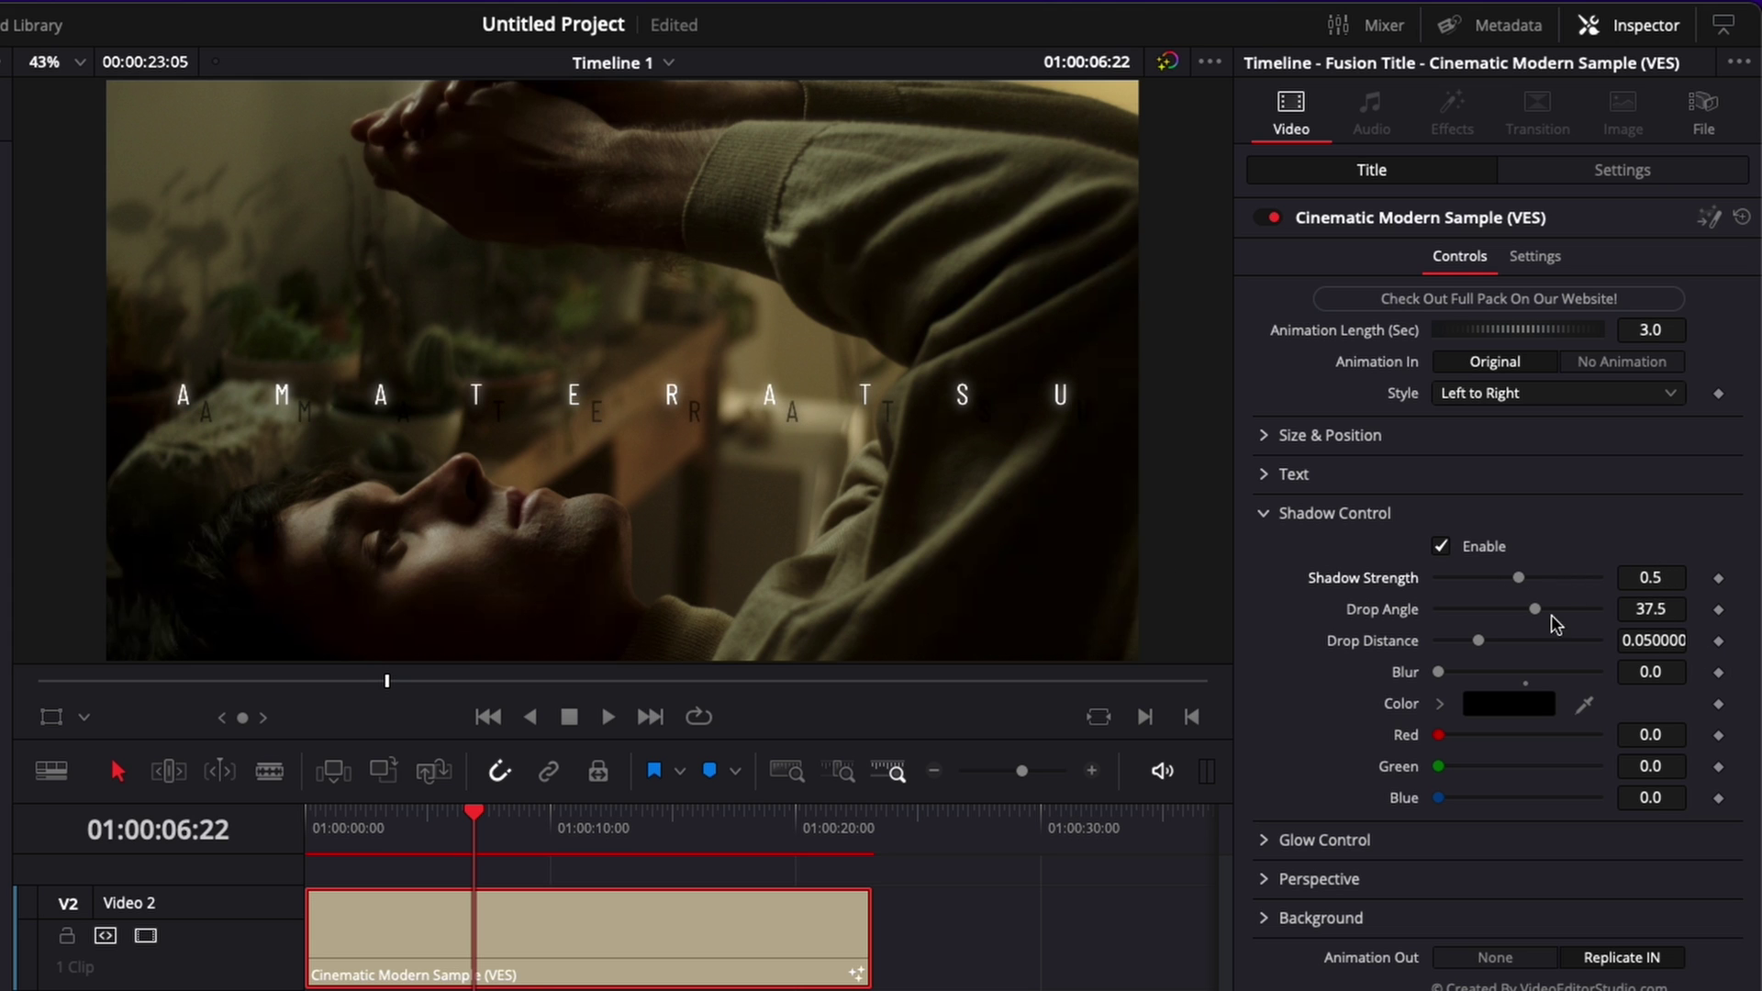
{"action": "left_click_drag", "start_coordinate": [1534, 609], "coordinate": [1466, 654]}
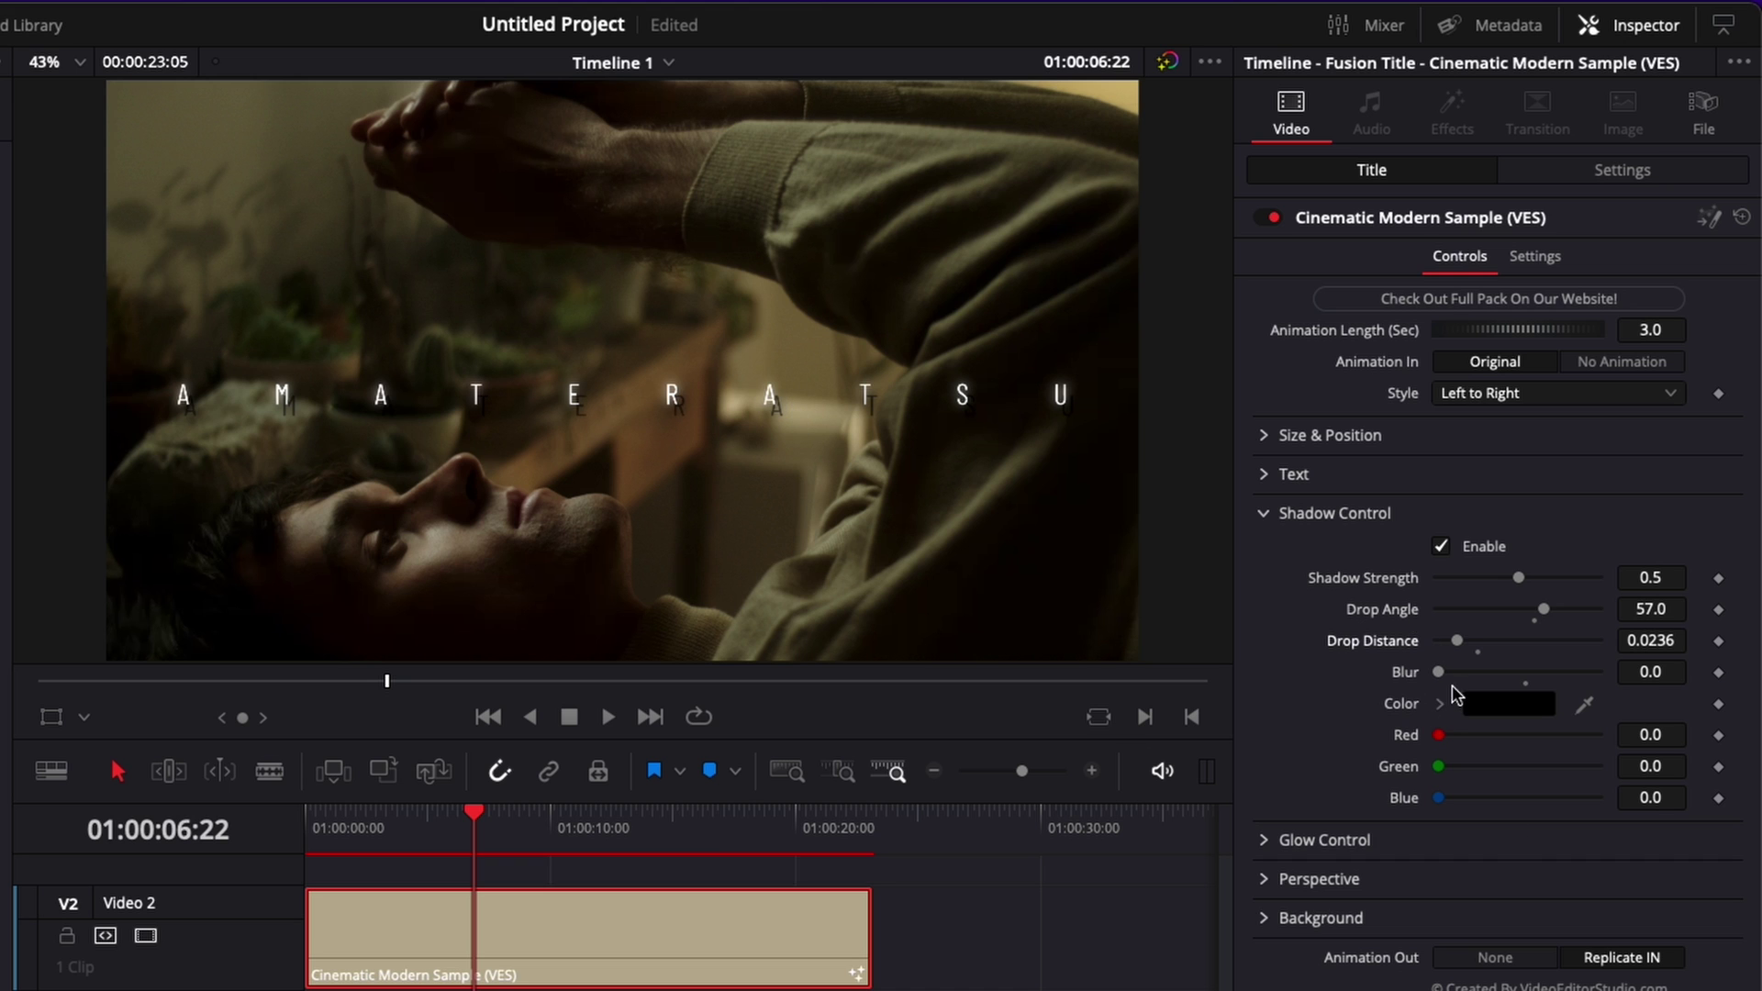
{"action": "left_click_drag", "start_coordinate": [1439, 672], "coordinate": [1612, 686]}
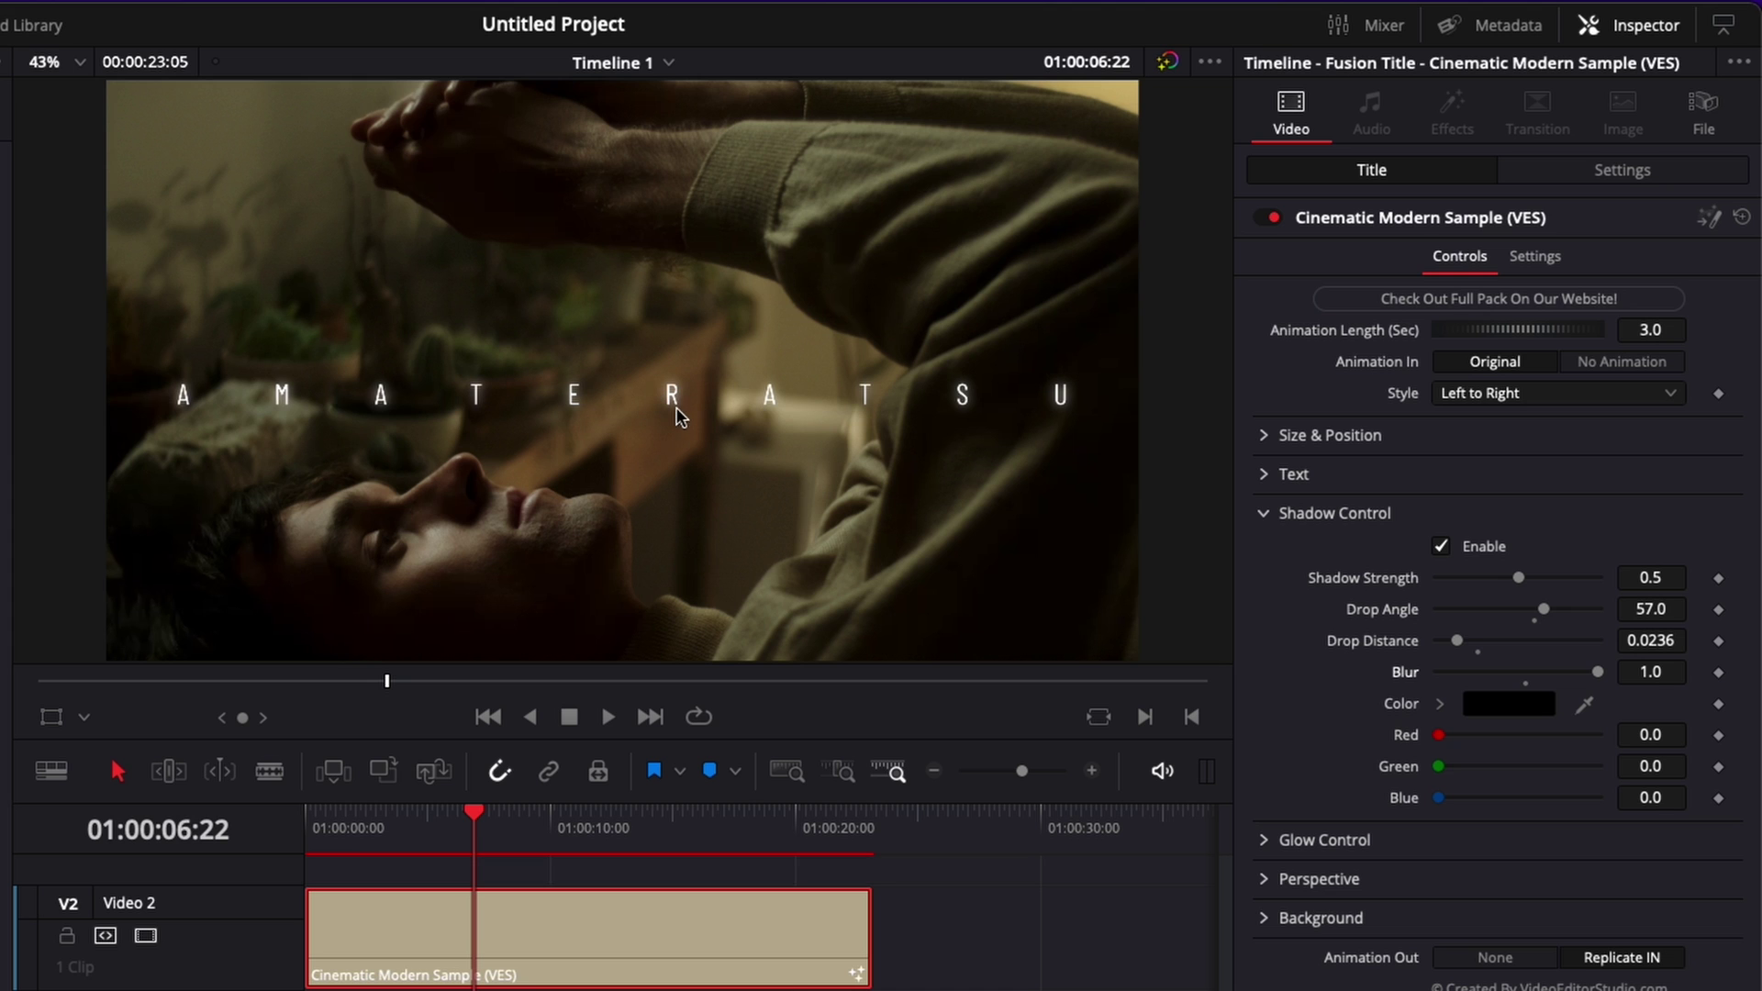
{"action": "left_click_drag", "start_coordinate": [1491, 672], "coordinate": [1497, 672]}
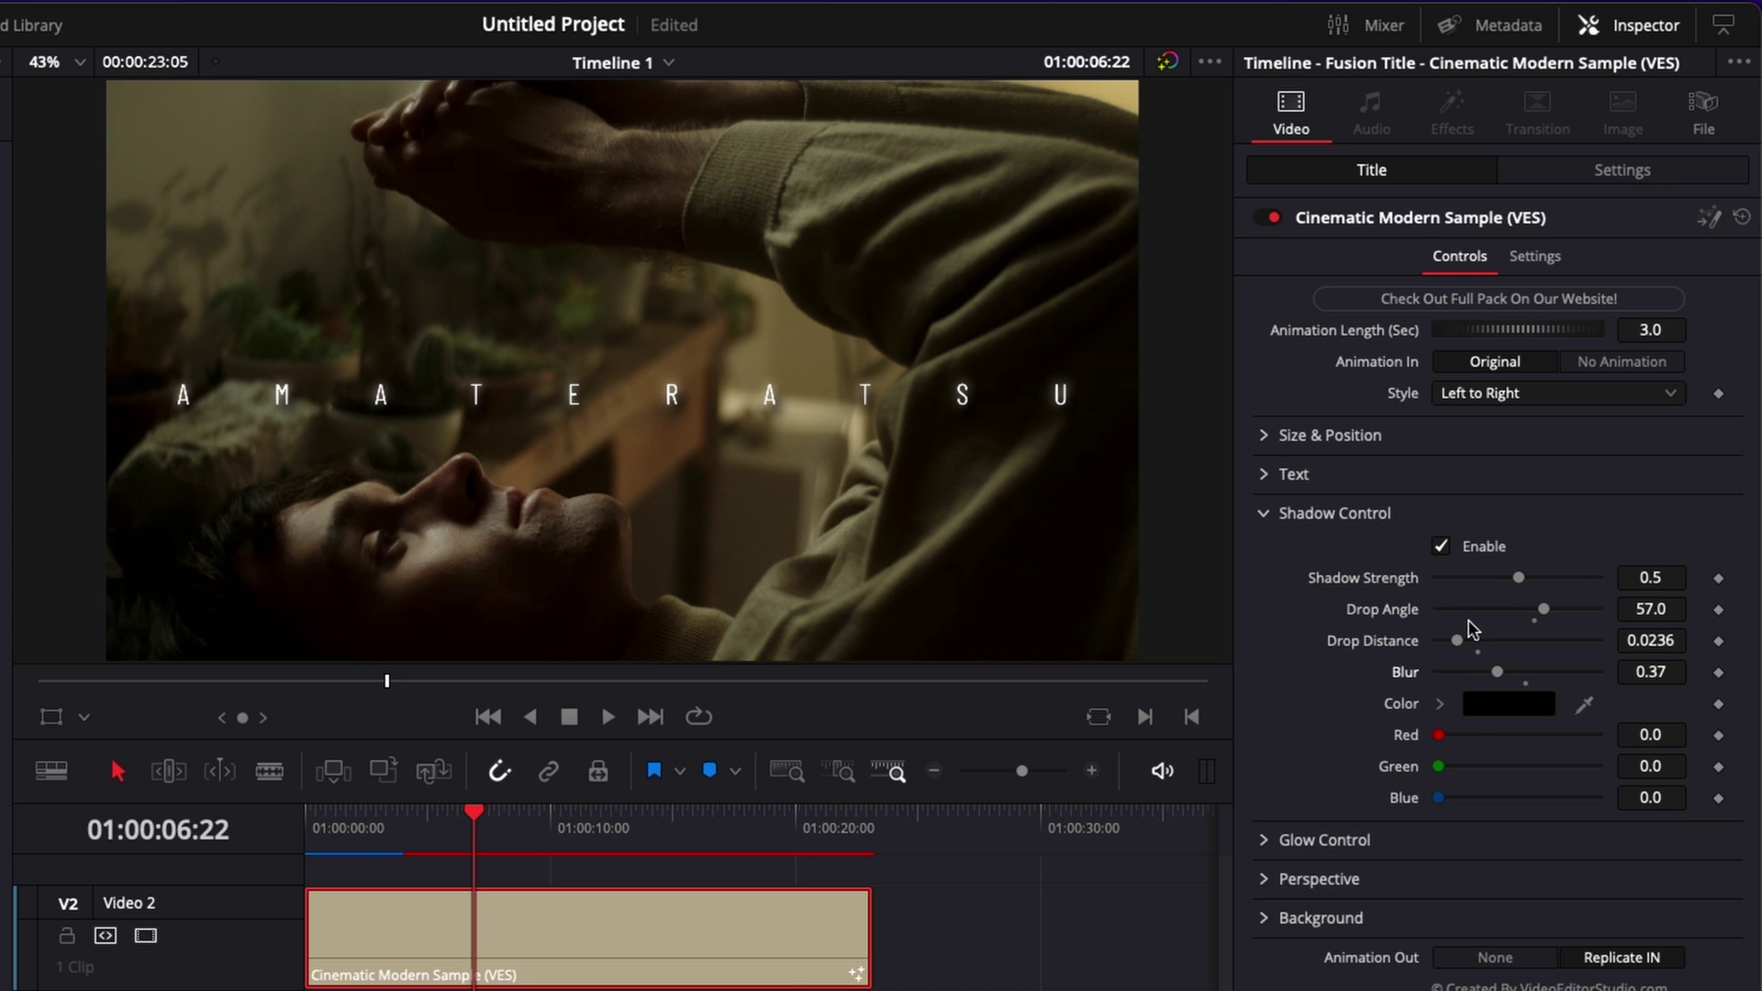
{"action": "left_click", "coordinate": [1443, 548]}
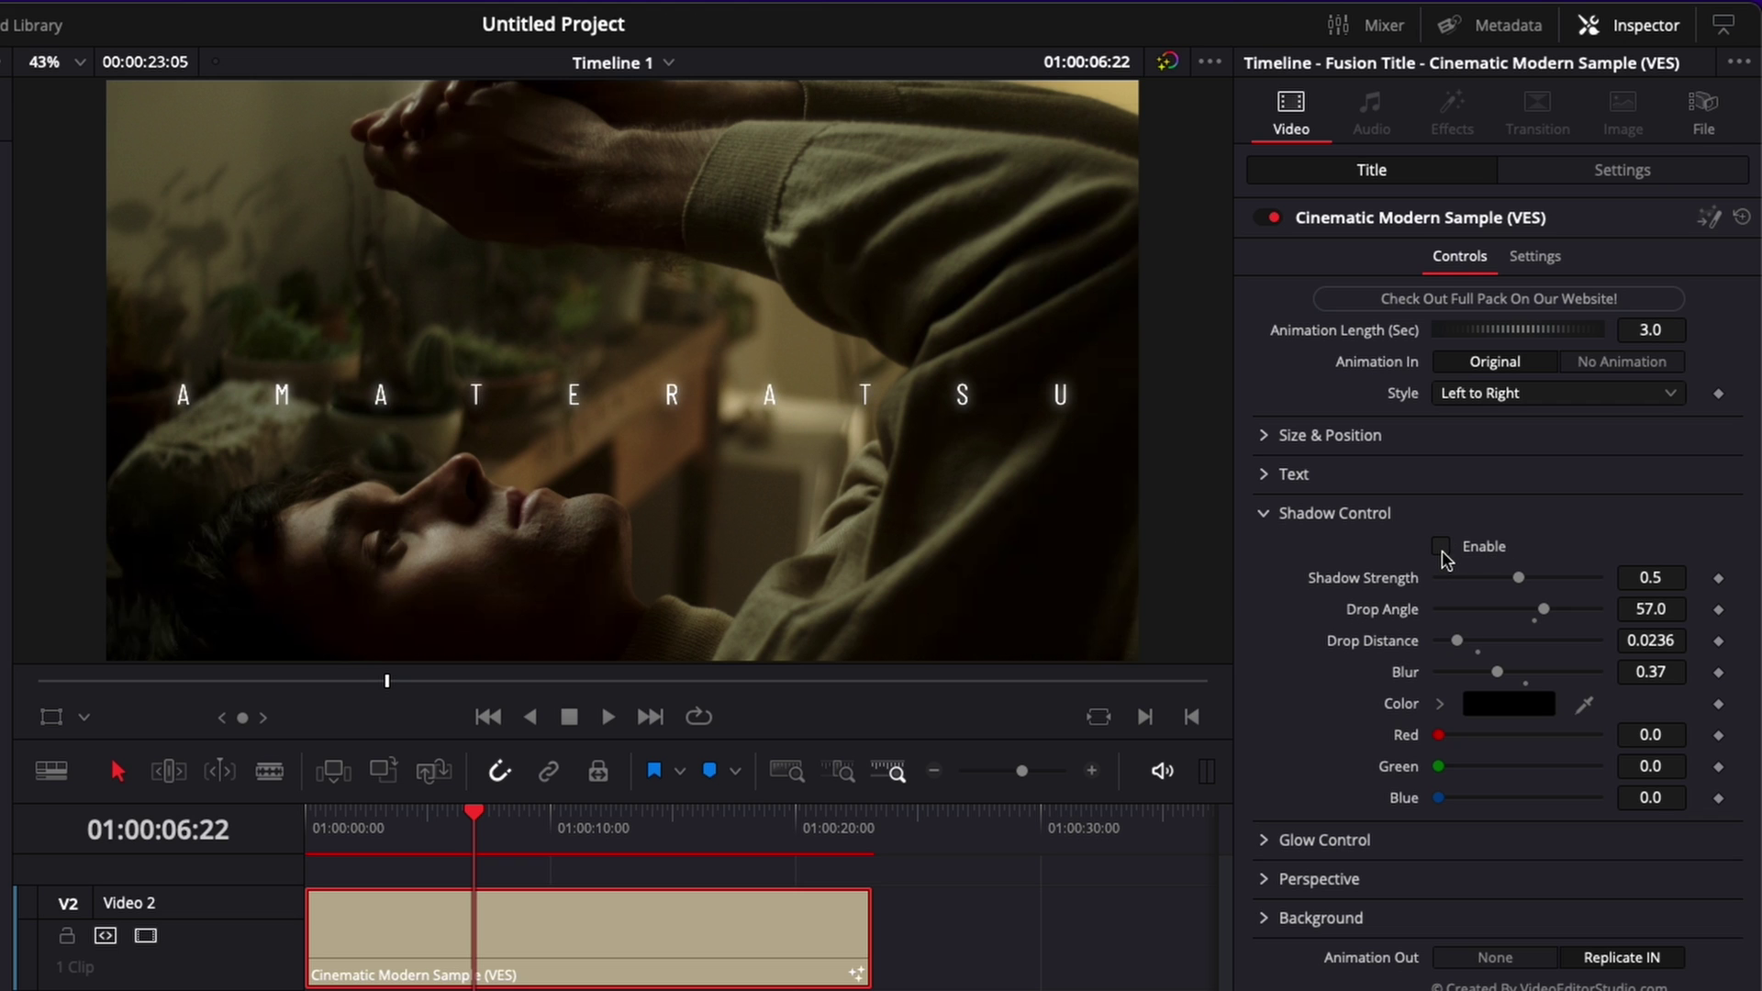
{"action": "left_click", "coordinate": [1443, 548]}
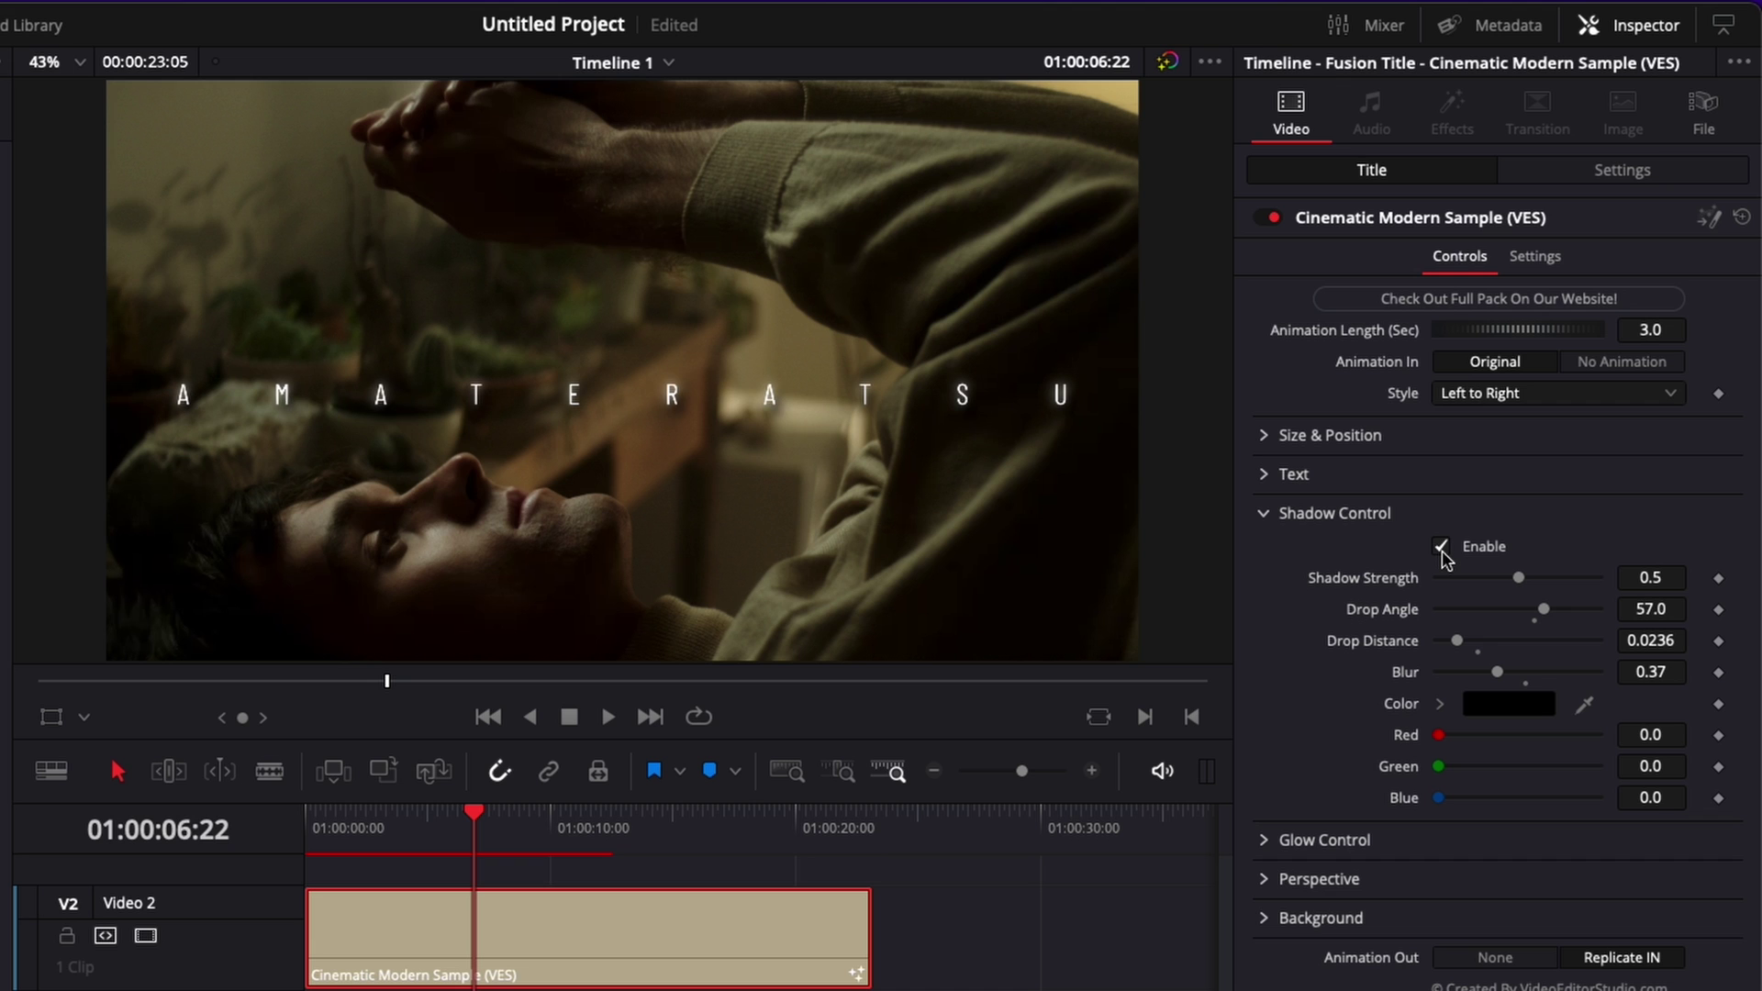
{"action": "left_click", "coordinate": [1443, 548]}
Set Glow Size to 3.1, reset Glow to 0.85 and raise Blend to 0.472.
{"action": "left_click", "coordinate": [1265, 514]}
{"action": "left_click", "coordinate": [1266, 550]}
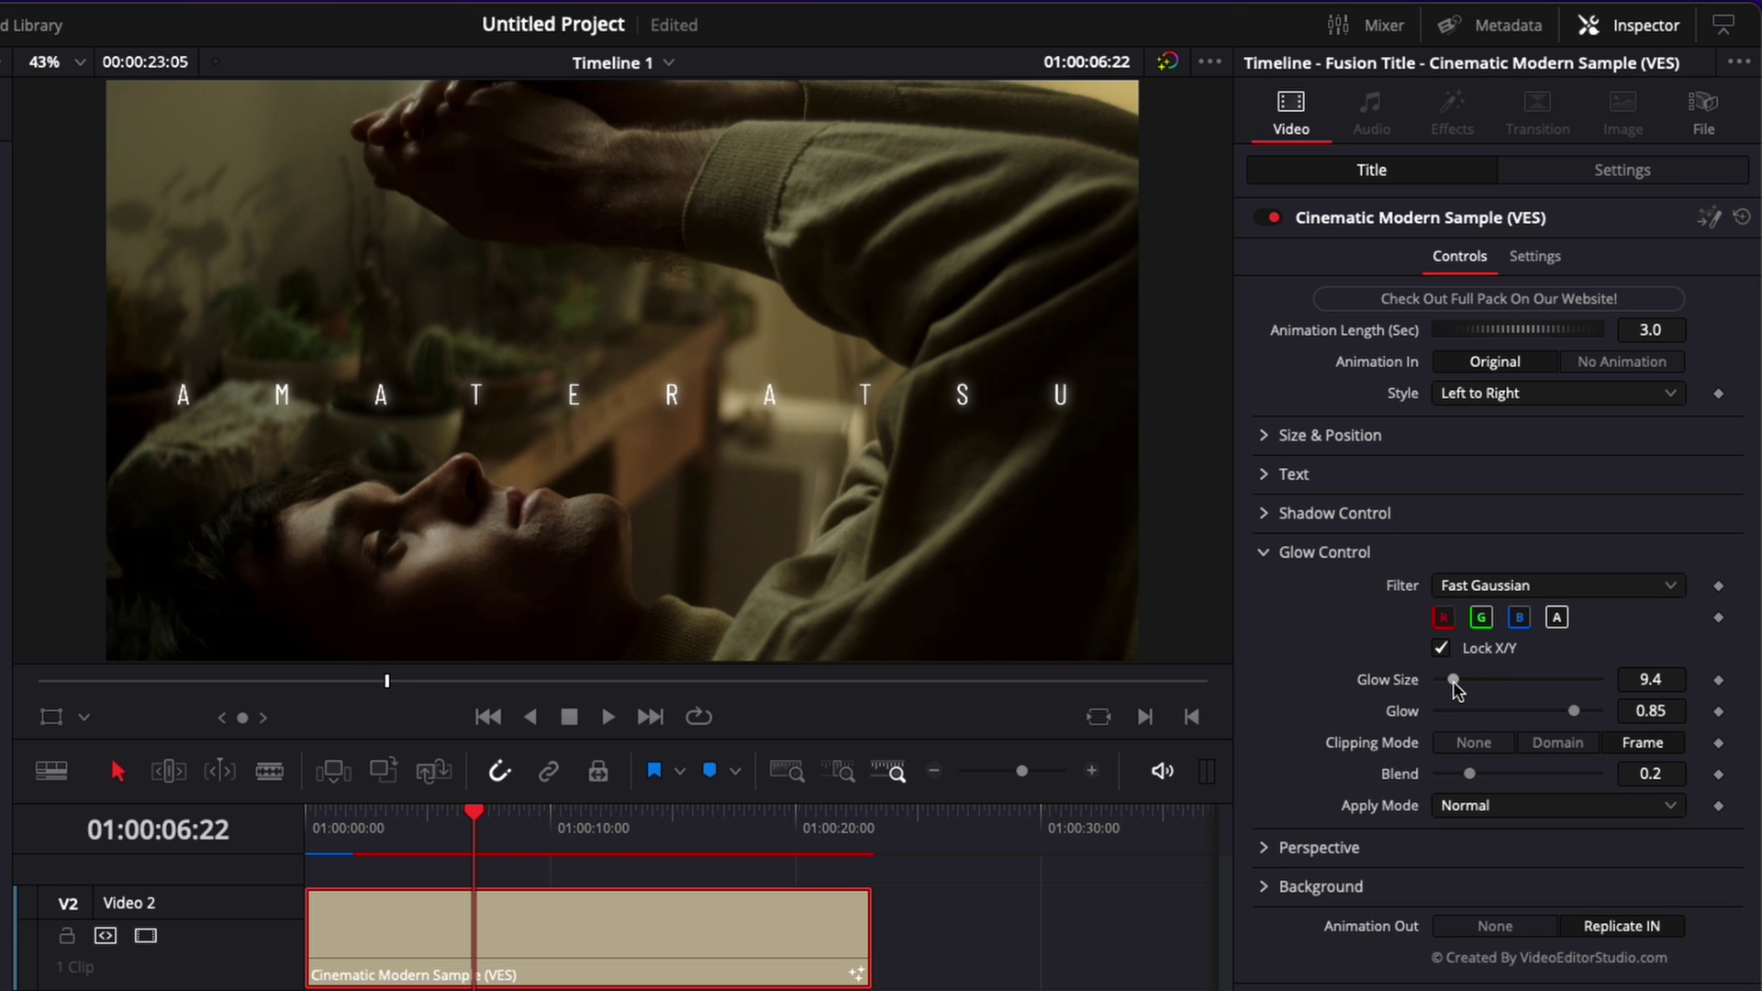
{"action": "mouse_move", "coordinate": [1455, 684]}
{"action": "left_mouse_down"}
{"action": "mouse_move", "coordinate": [1514, 692]}
{"action": "mouse_move", "coordinate": [1449, 699]}
{"action": "left_mouse_up"}
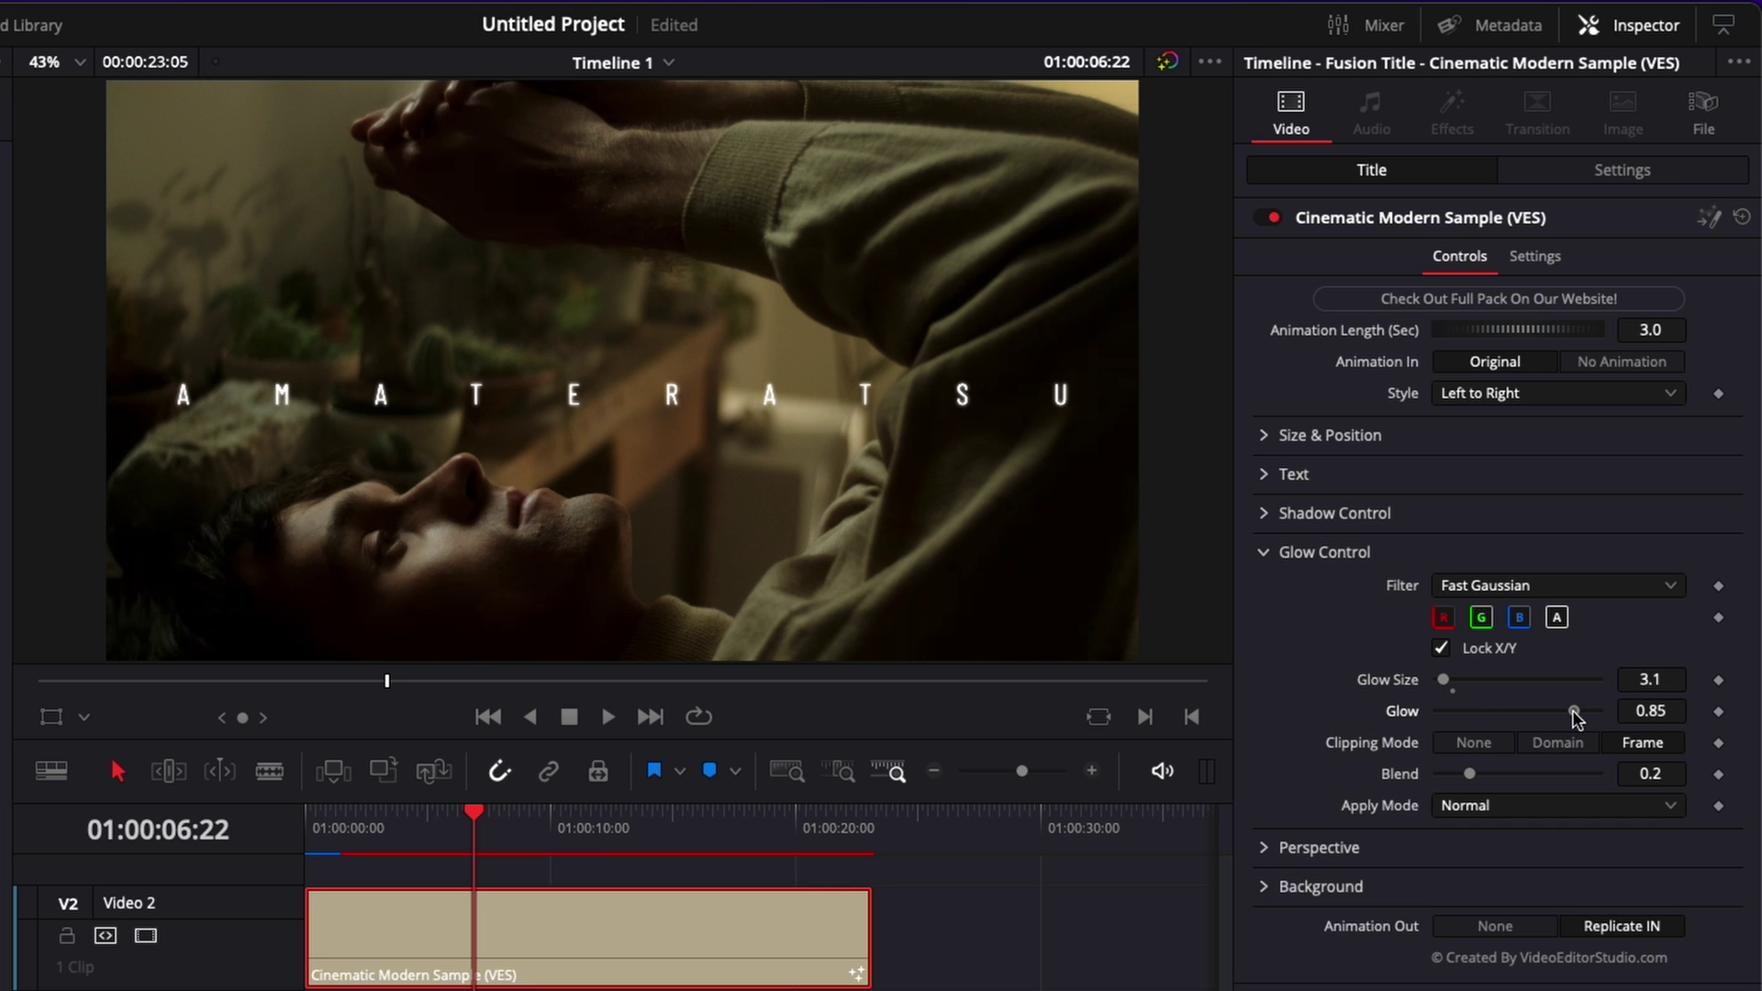
{"action": "left_click_drag", "start_coordinate": [1575, 716], "coordinate": [1599, 717]}
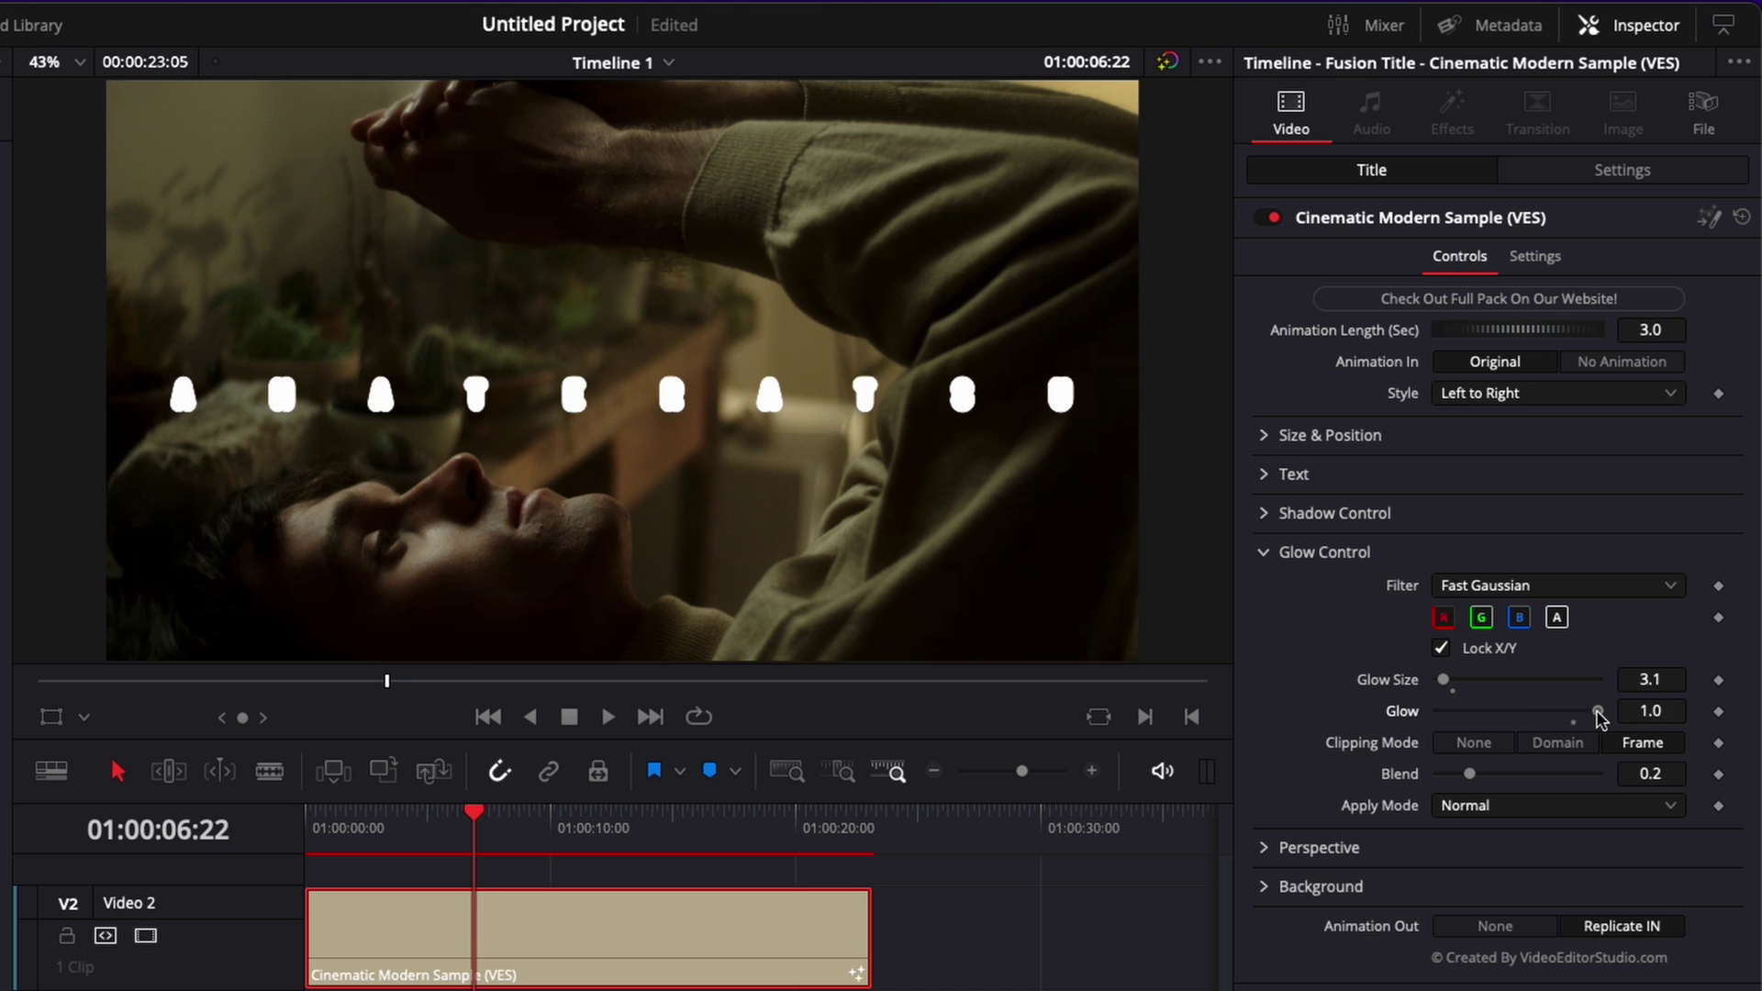
{"action": "left_click_drag", "start_coordinate": [1599, 718], "coordinate": [1551, 721]}
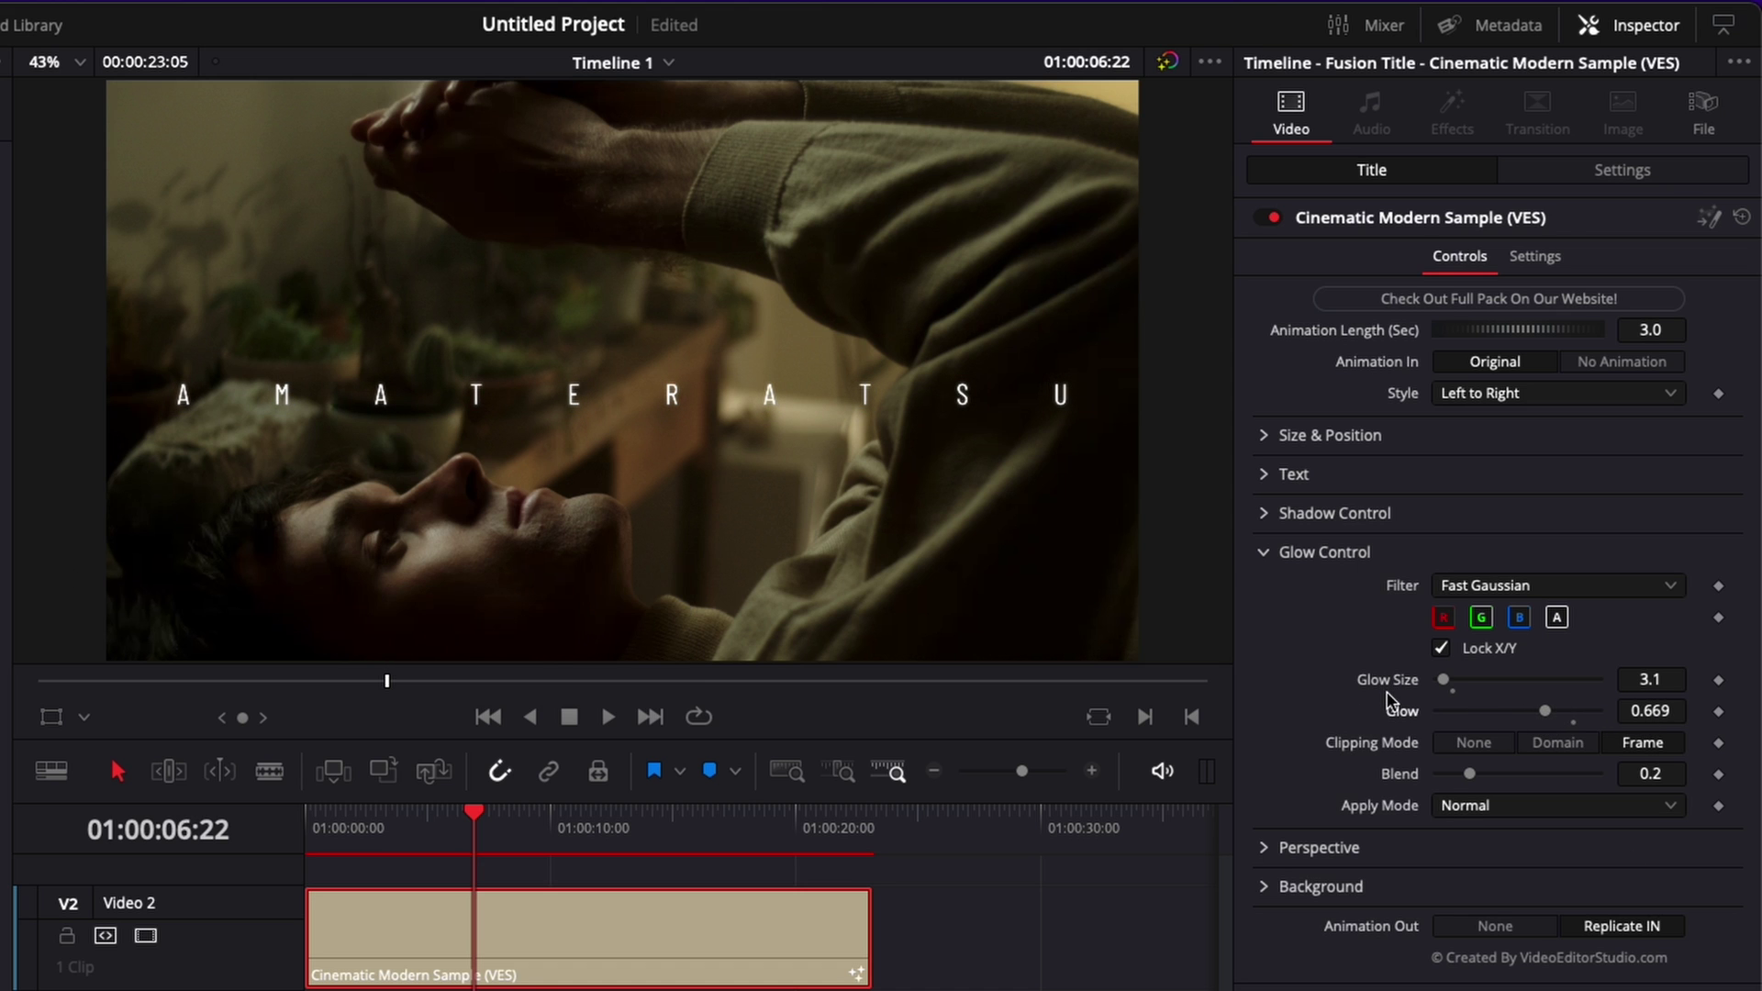
{"action": "double_click", "coordinate": [1399, 711]}
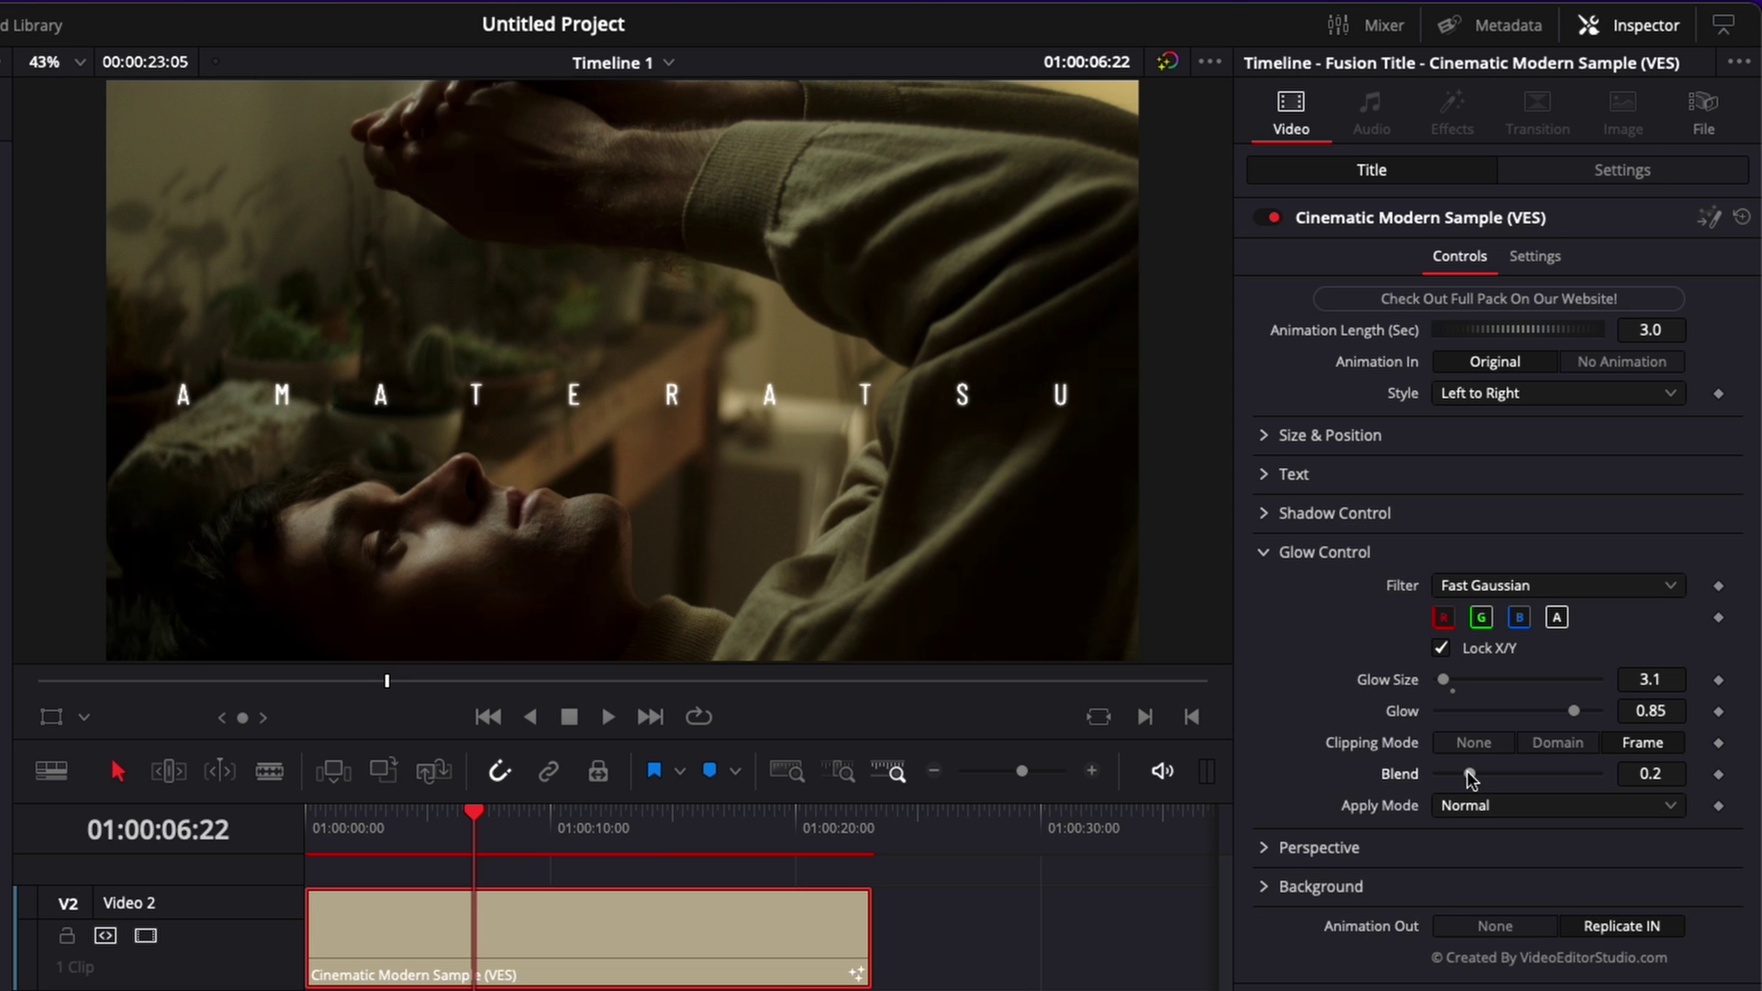
{"action": "left_click_drag", "start_coordinate": [1469, 775], "coordinate": [1513, 779]}
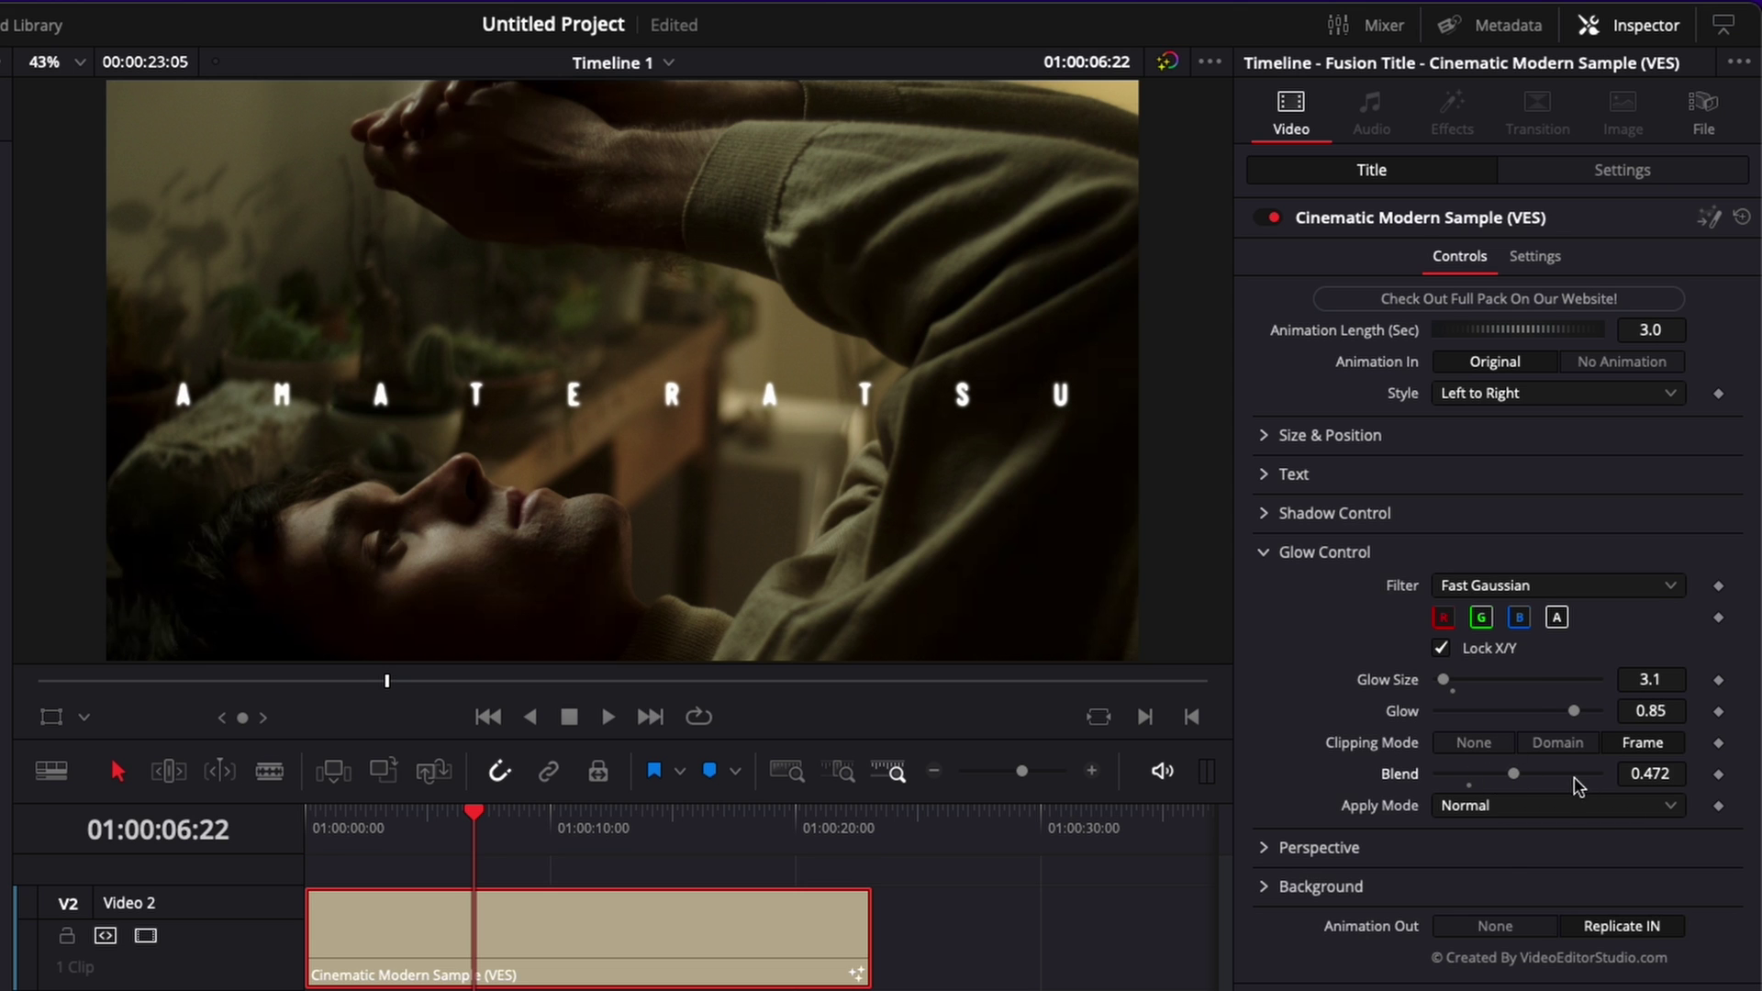
{"action": "left_click", "coordinate": [1319, 847]}
Try a Perspective X tilt on the title, then reset it so the title stays flat.
{"action": "left_click_drag", "start_coordinate": [1528, 661], "coordinate": [1520, 725]}
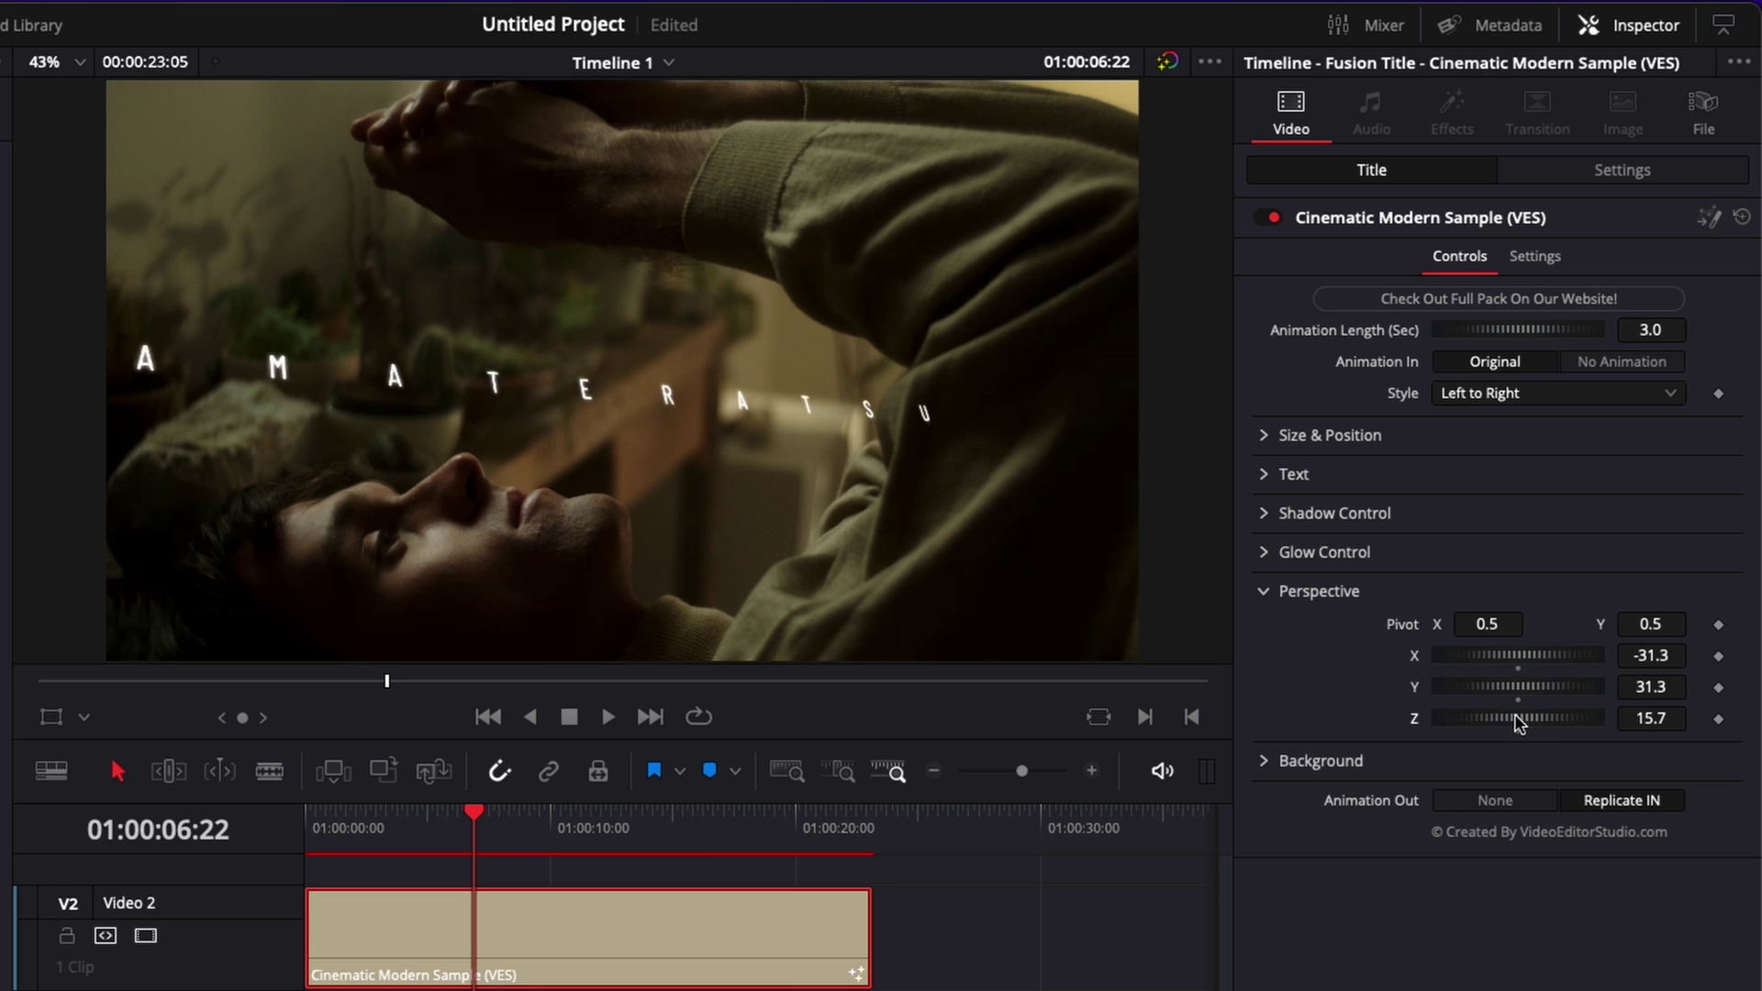
{"action": "double_click", "coordinate": [1414, 718]}
{"action": "left_click", "coordinate": [1264, 591]}
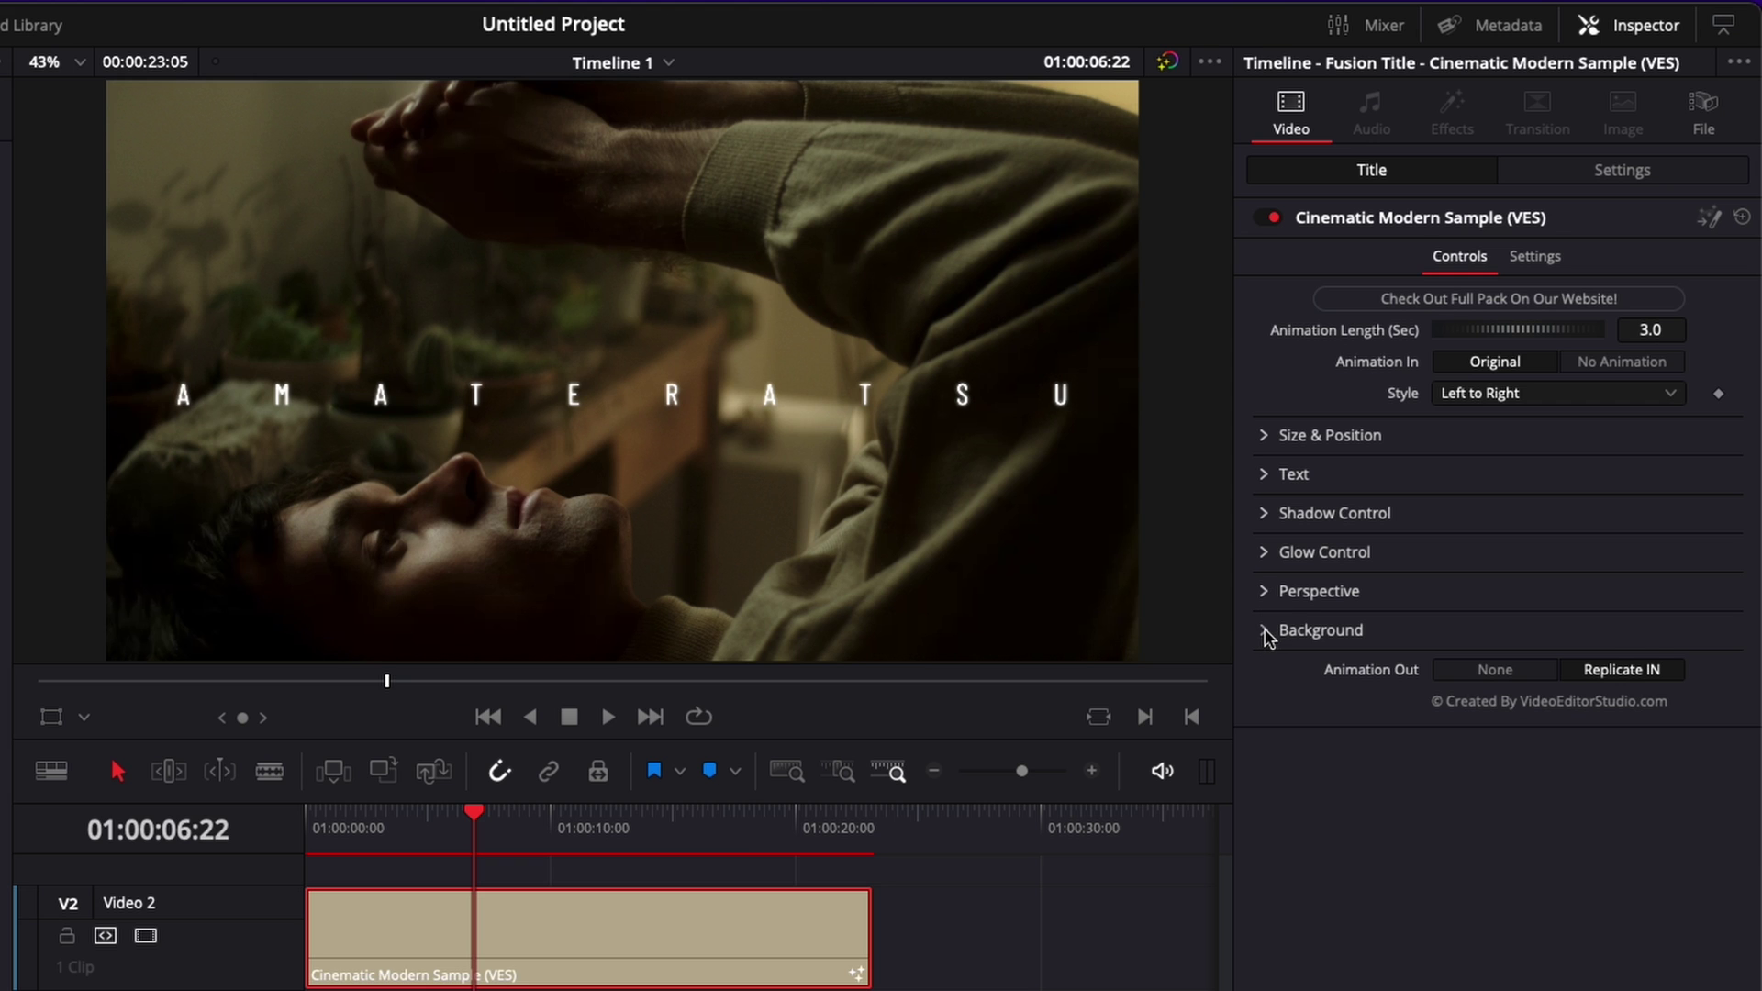
Add a title background at 0.425 opacity to darken the footage, and preview from the start.
{"action": "left_click", "coordinate": [1265, 630]}
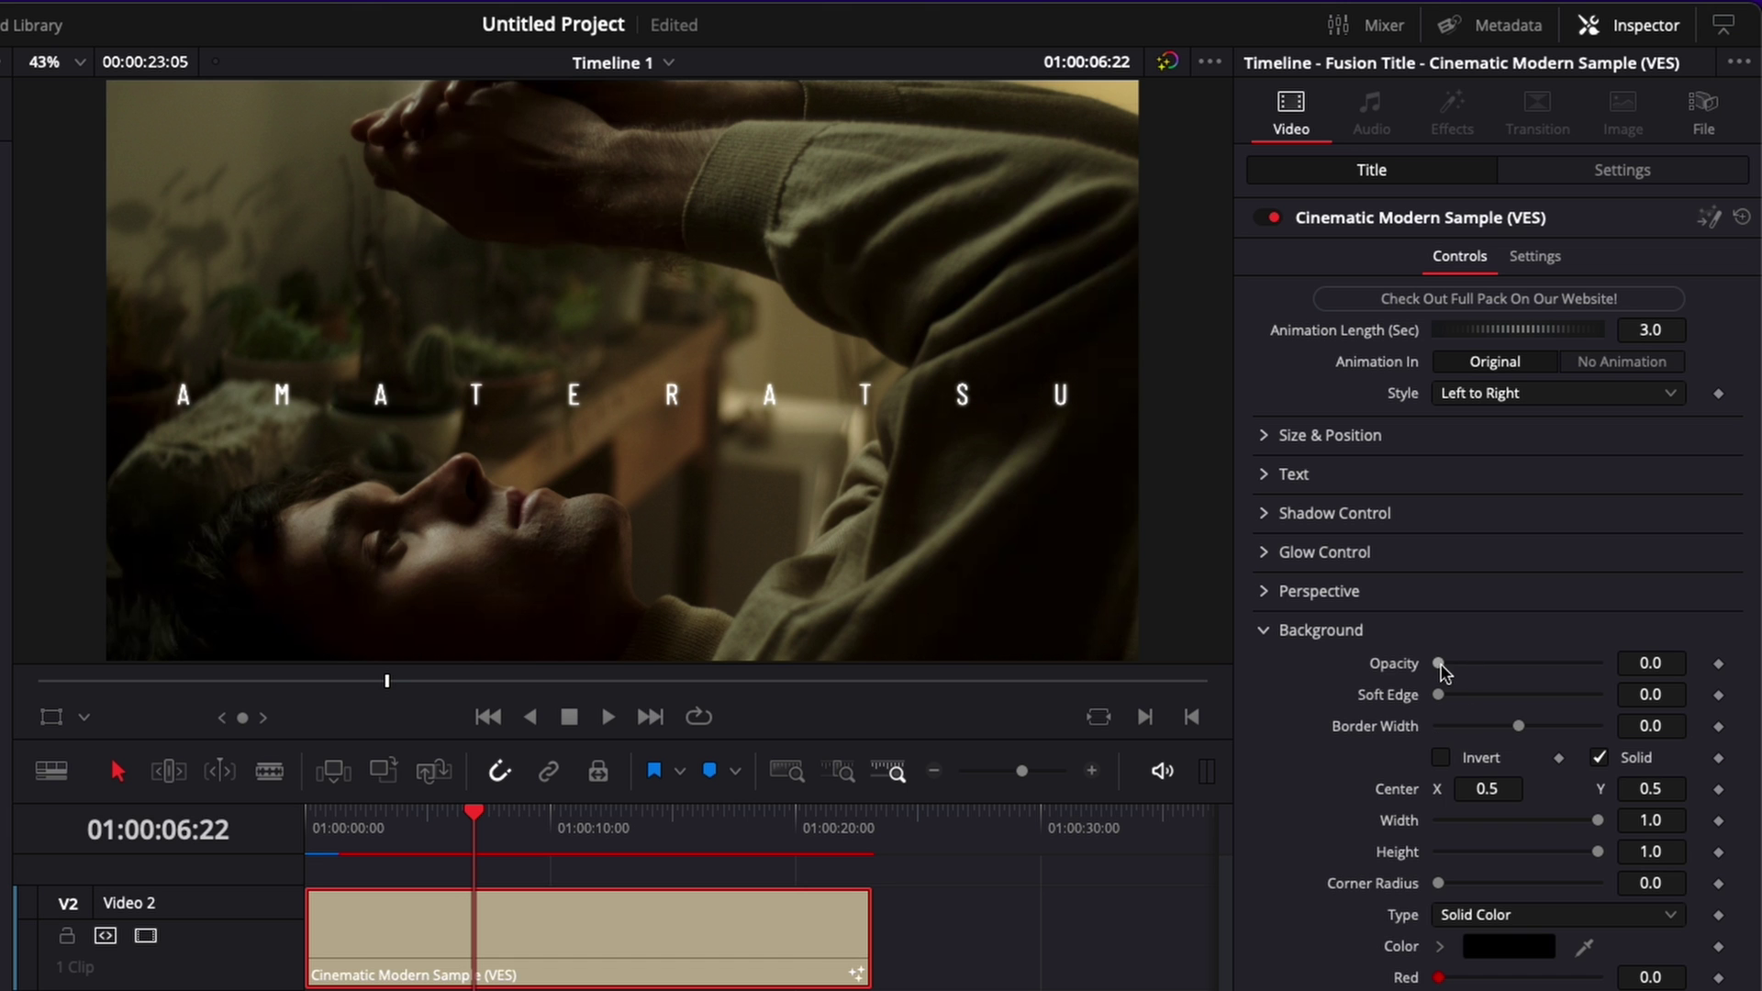
{"action": "left_click_drag", "start_coordinate": [1439, 663], "coordinate": [1513, 686]}
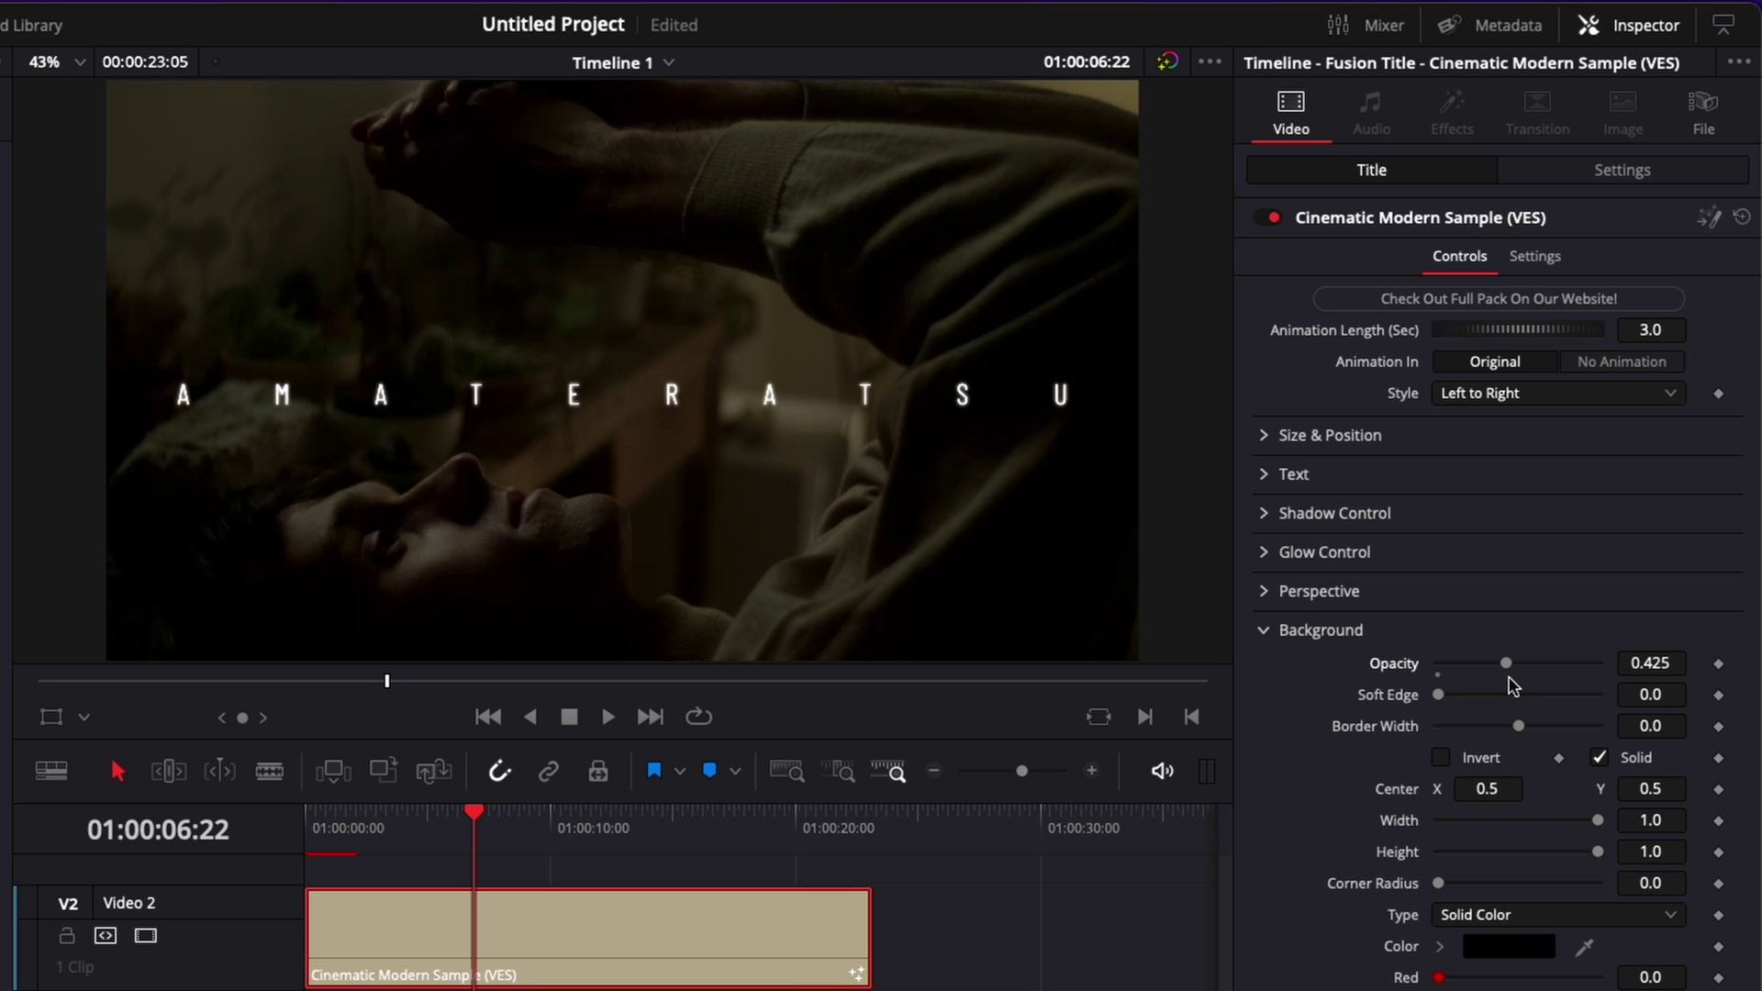
{"action": "key", "text": "Home"}
{"action": "key", "text": "space"}
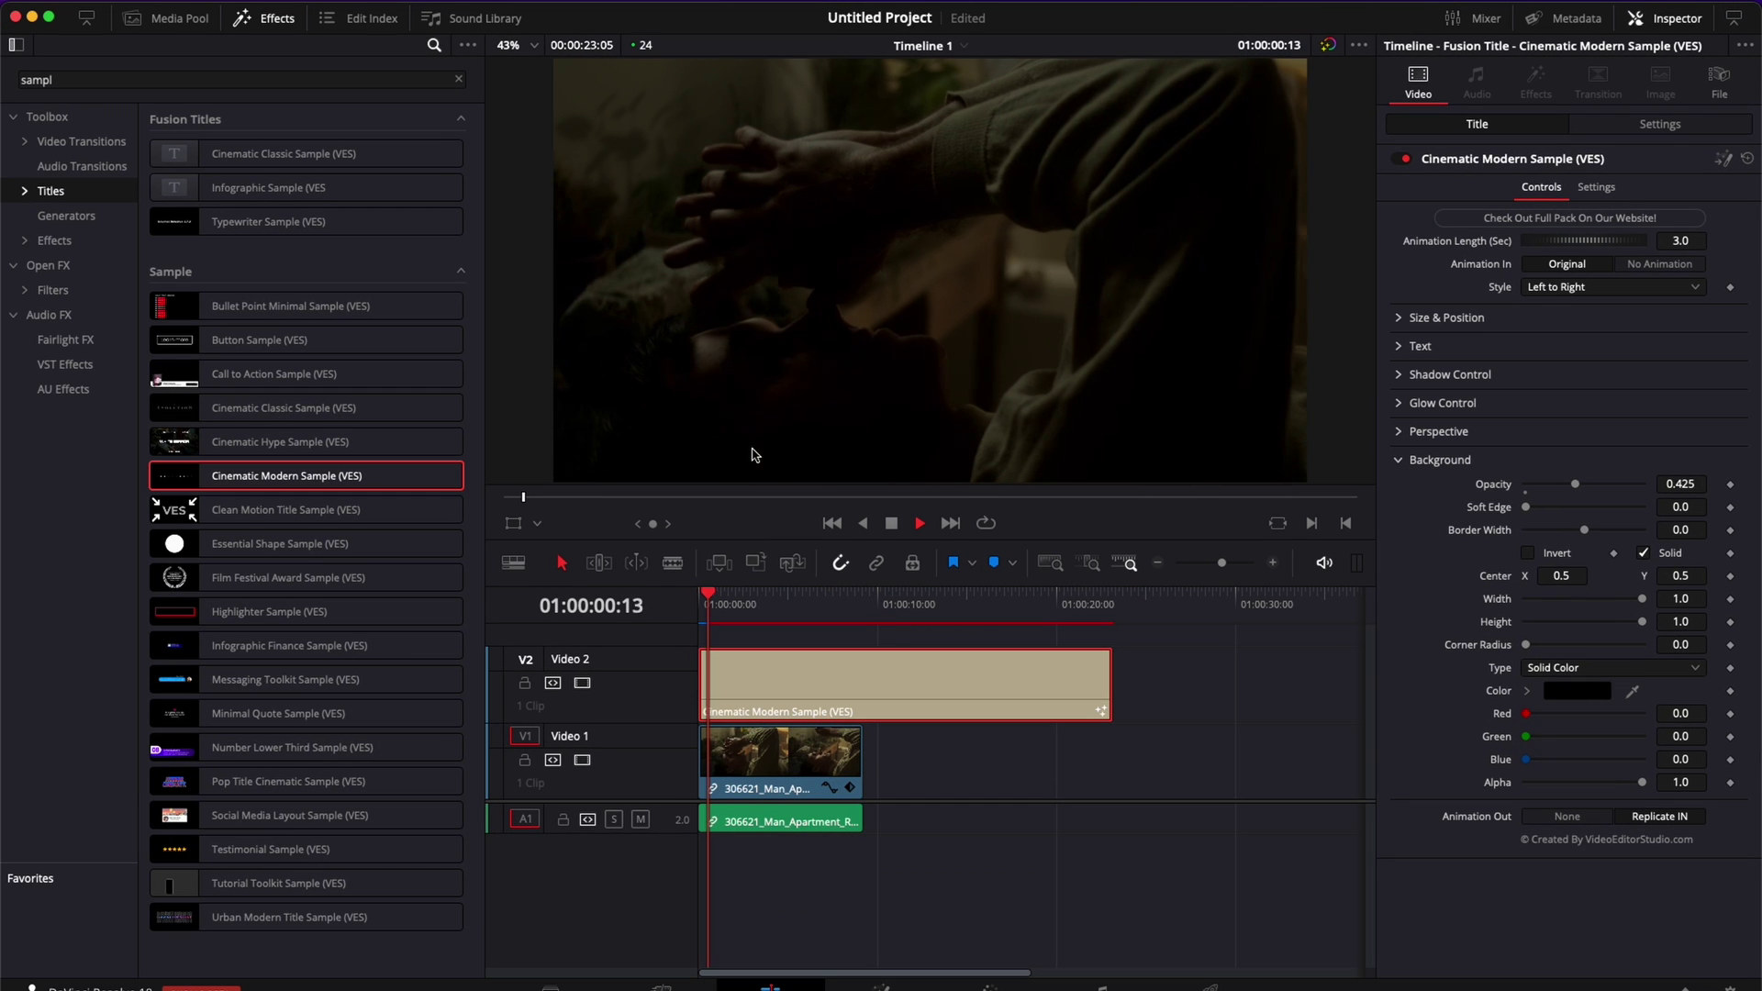
{"action": "key", "text": "space"}
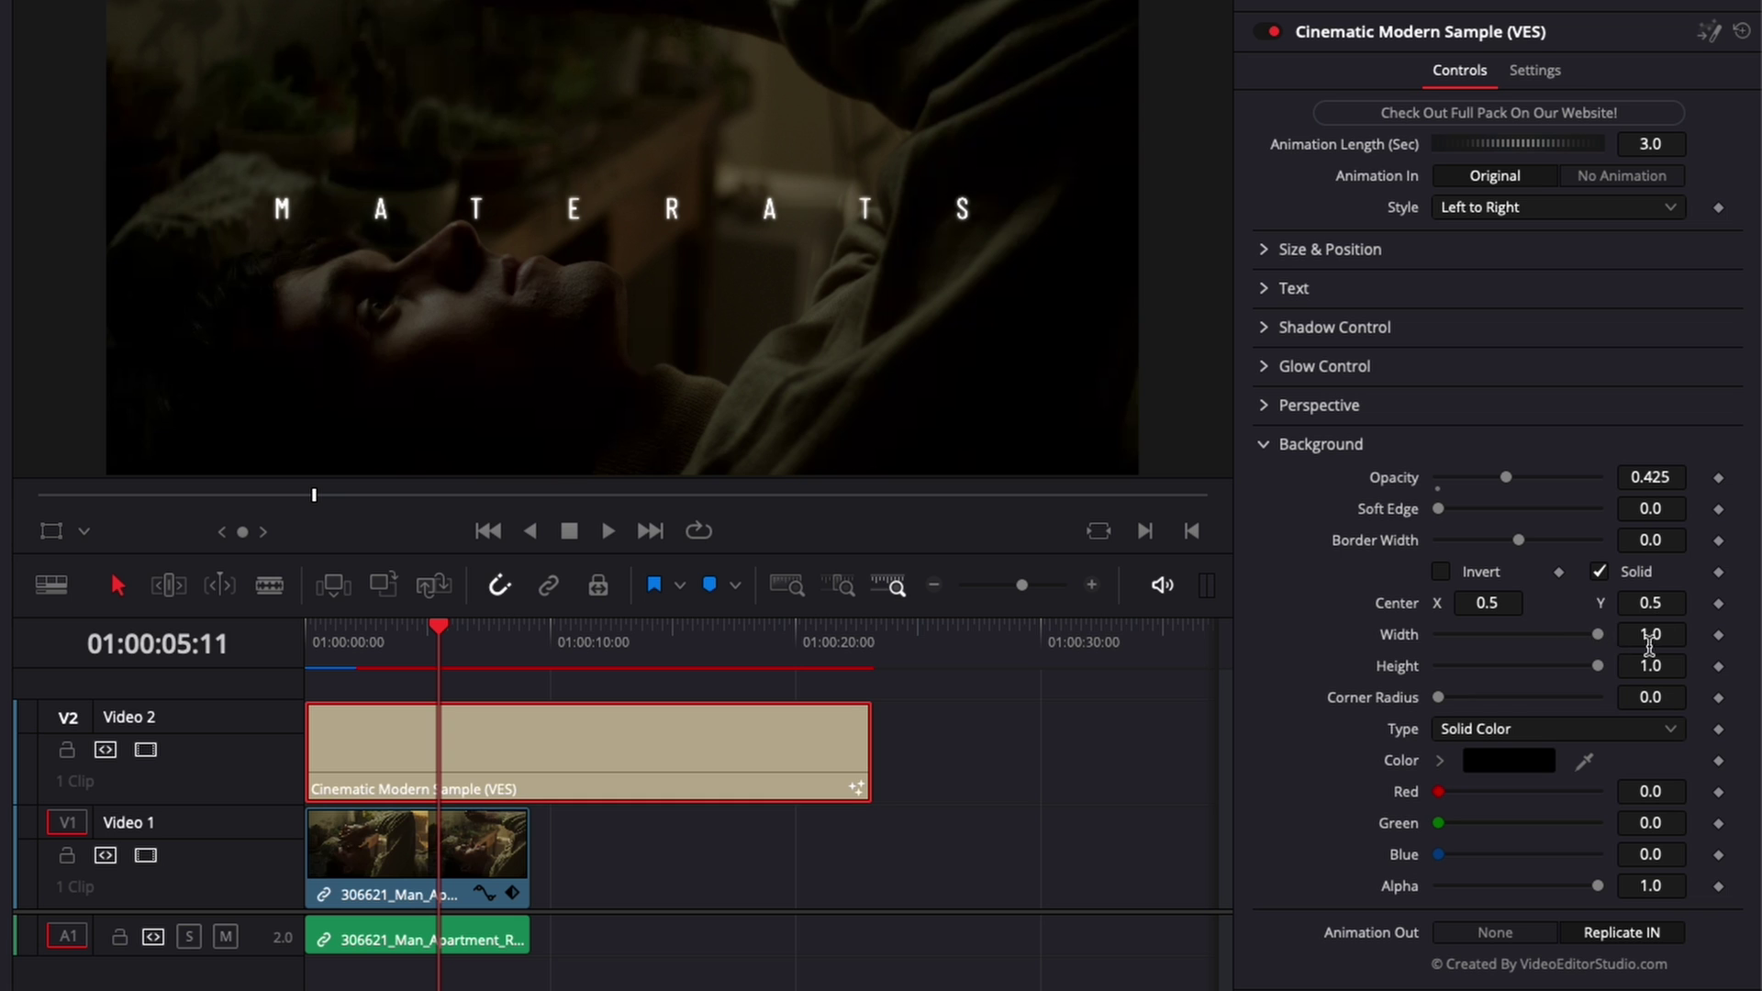
Make the background 0.913 wide and 0.835 high with 0.331 corner radius, invert it, and save.
{"action": "left_click_drag", "start_coordinate": [1601, 635], "coordinate": [1572, 668]}
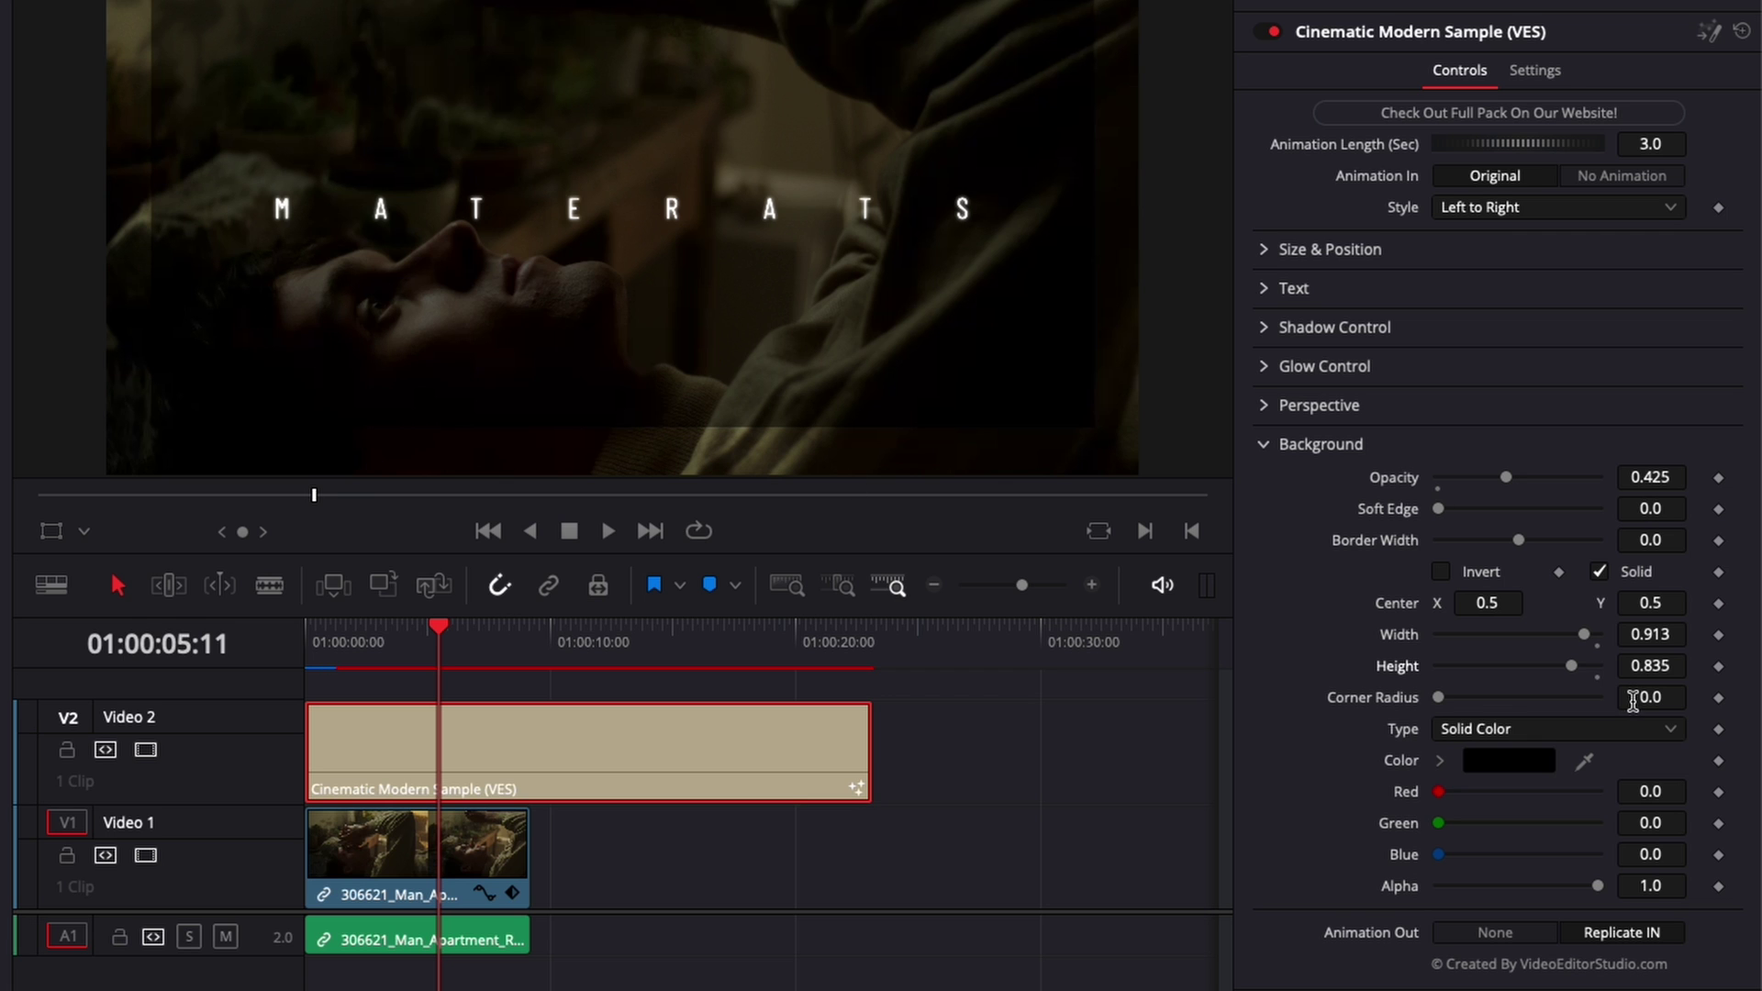
{"action": "left_click_drag", "start_coordinate": [1439, 697], "coordinate": [1493, 699]}
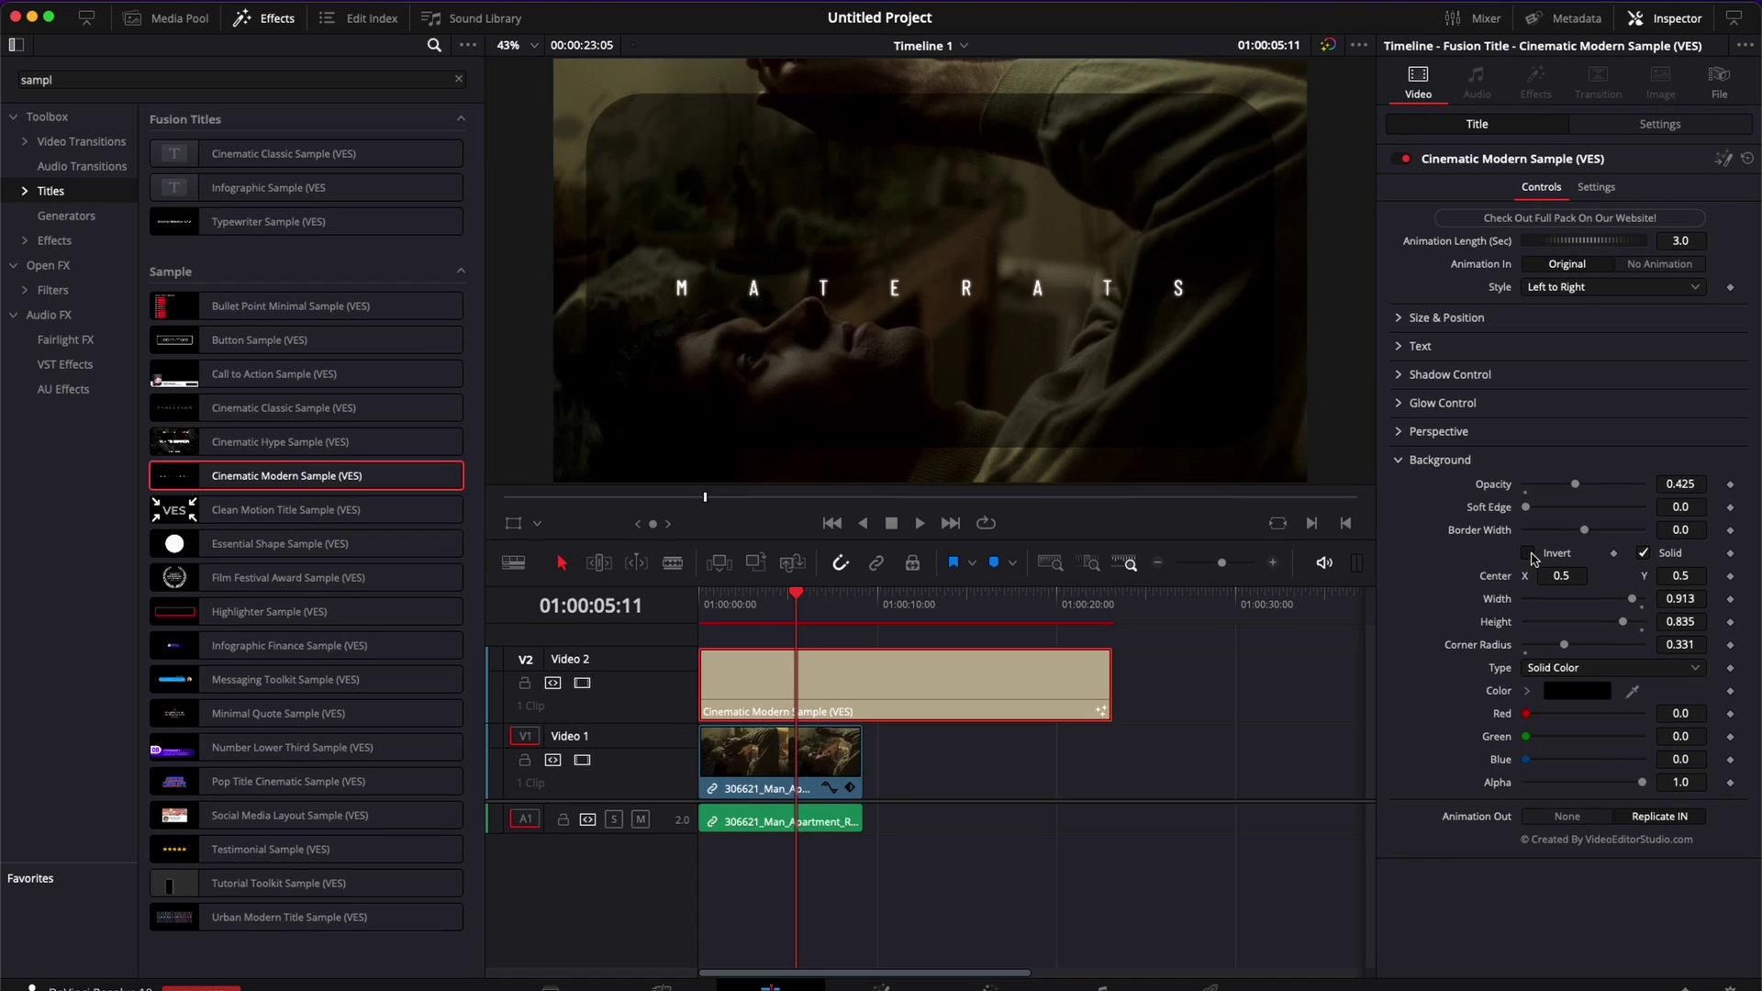
{"action": "left_click", "coordinate": [1529, 554]}
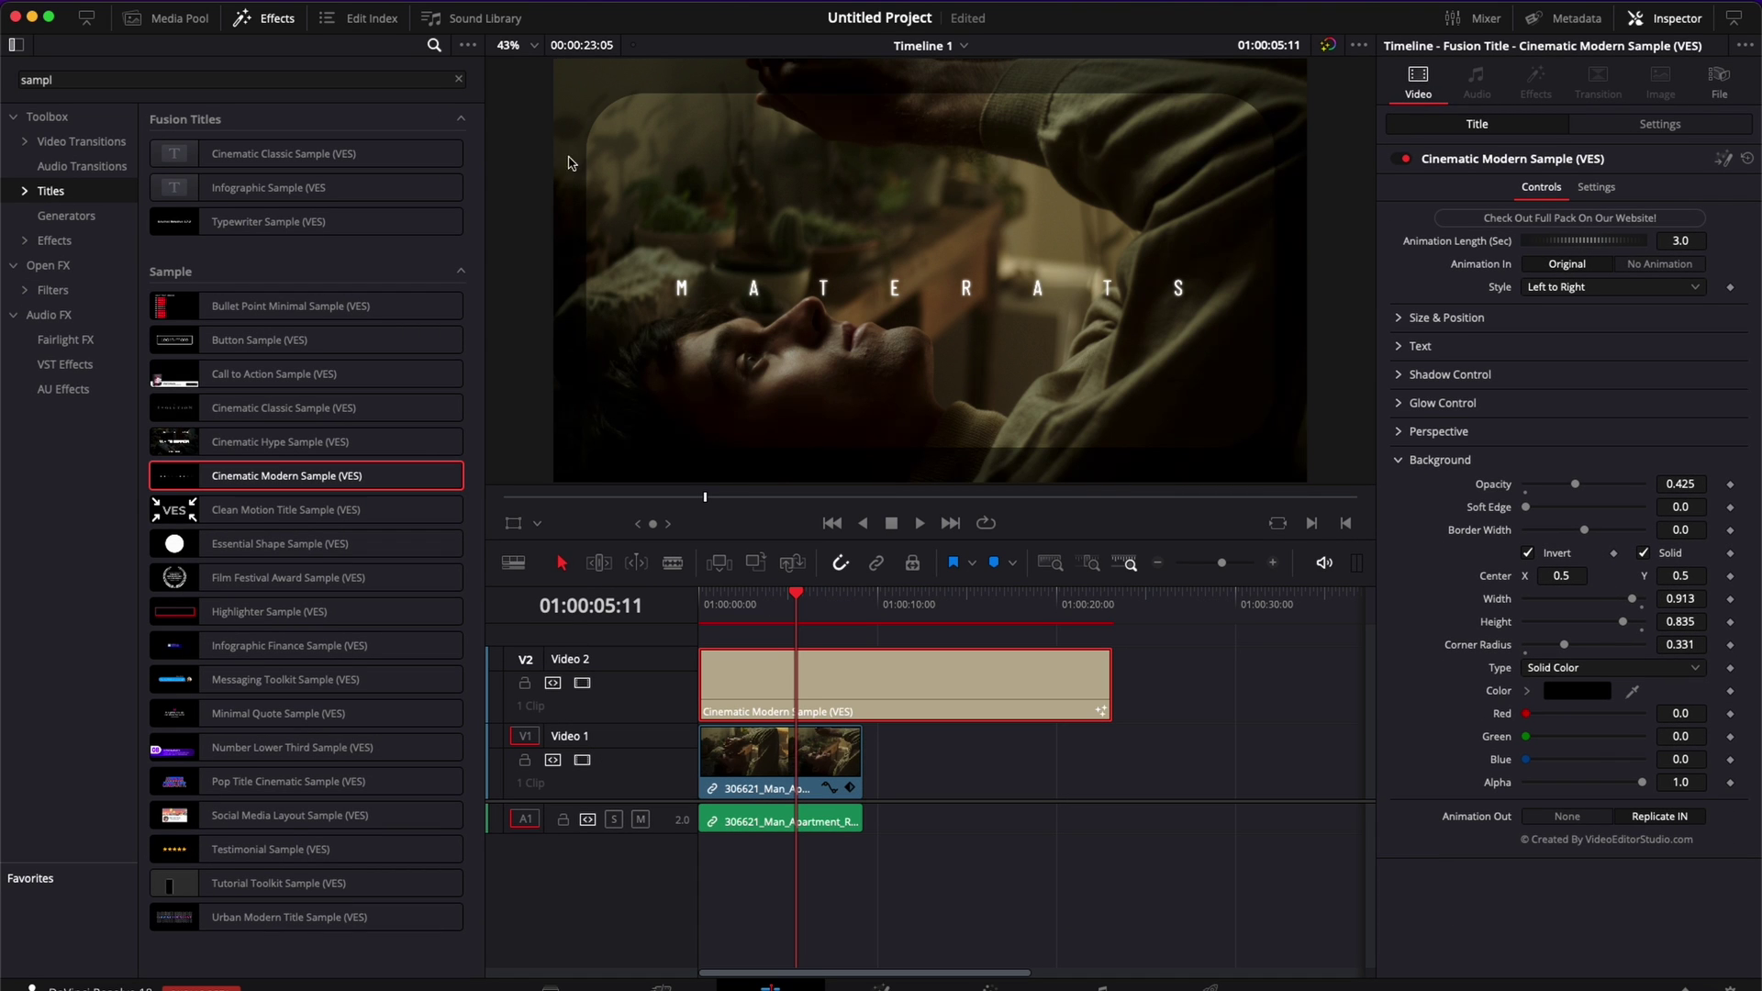
{"action": "key", "text": "super+s"}
Soften the inverted vignette's edge to 0.1465 while previewing playback.
{"action": "key", "text": "space"}
{"action": "left_click_drag", "start_coordinate": [1525, 507], "coordinate": [1530, 511]}
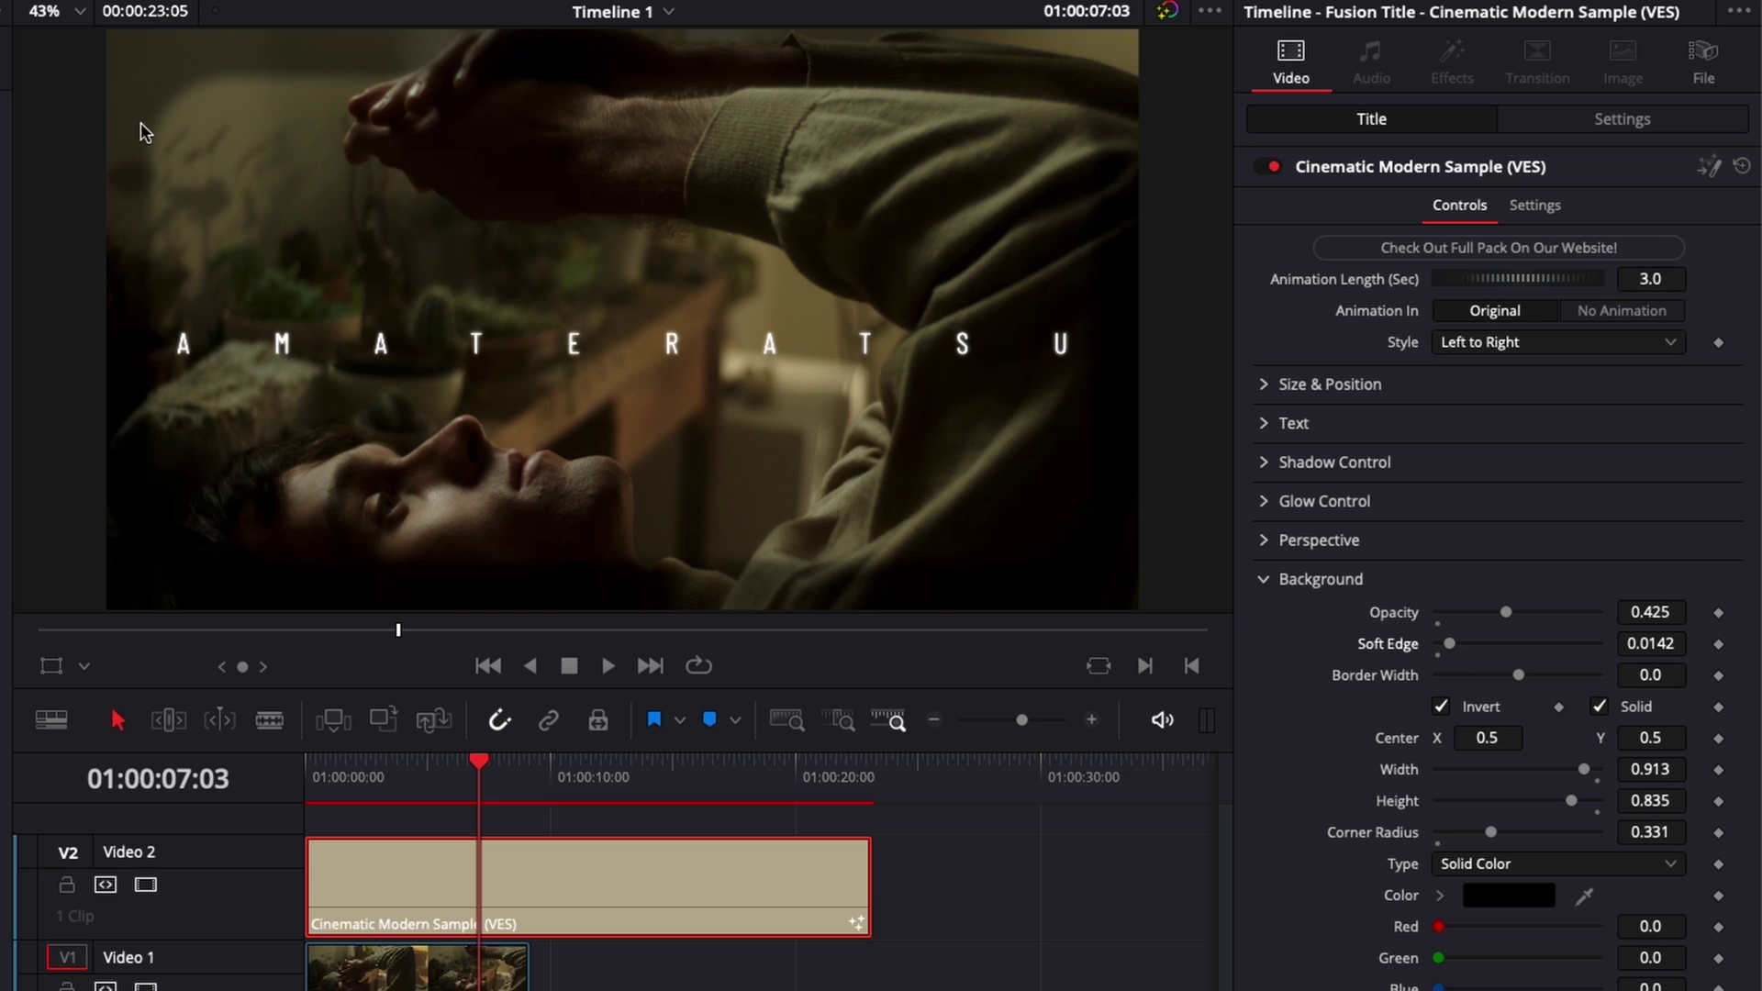
{"action": "left_click_drag", "start_coordinate": [1451, 646], "coordinate": [1557, 652]}
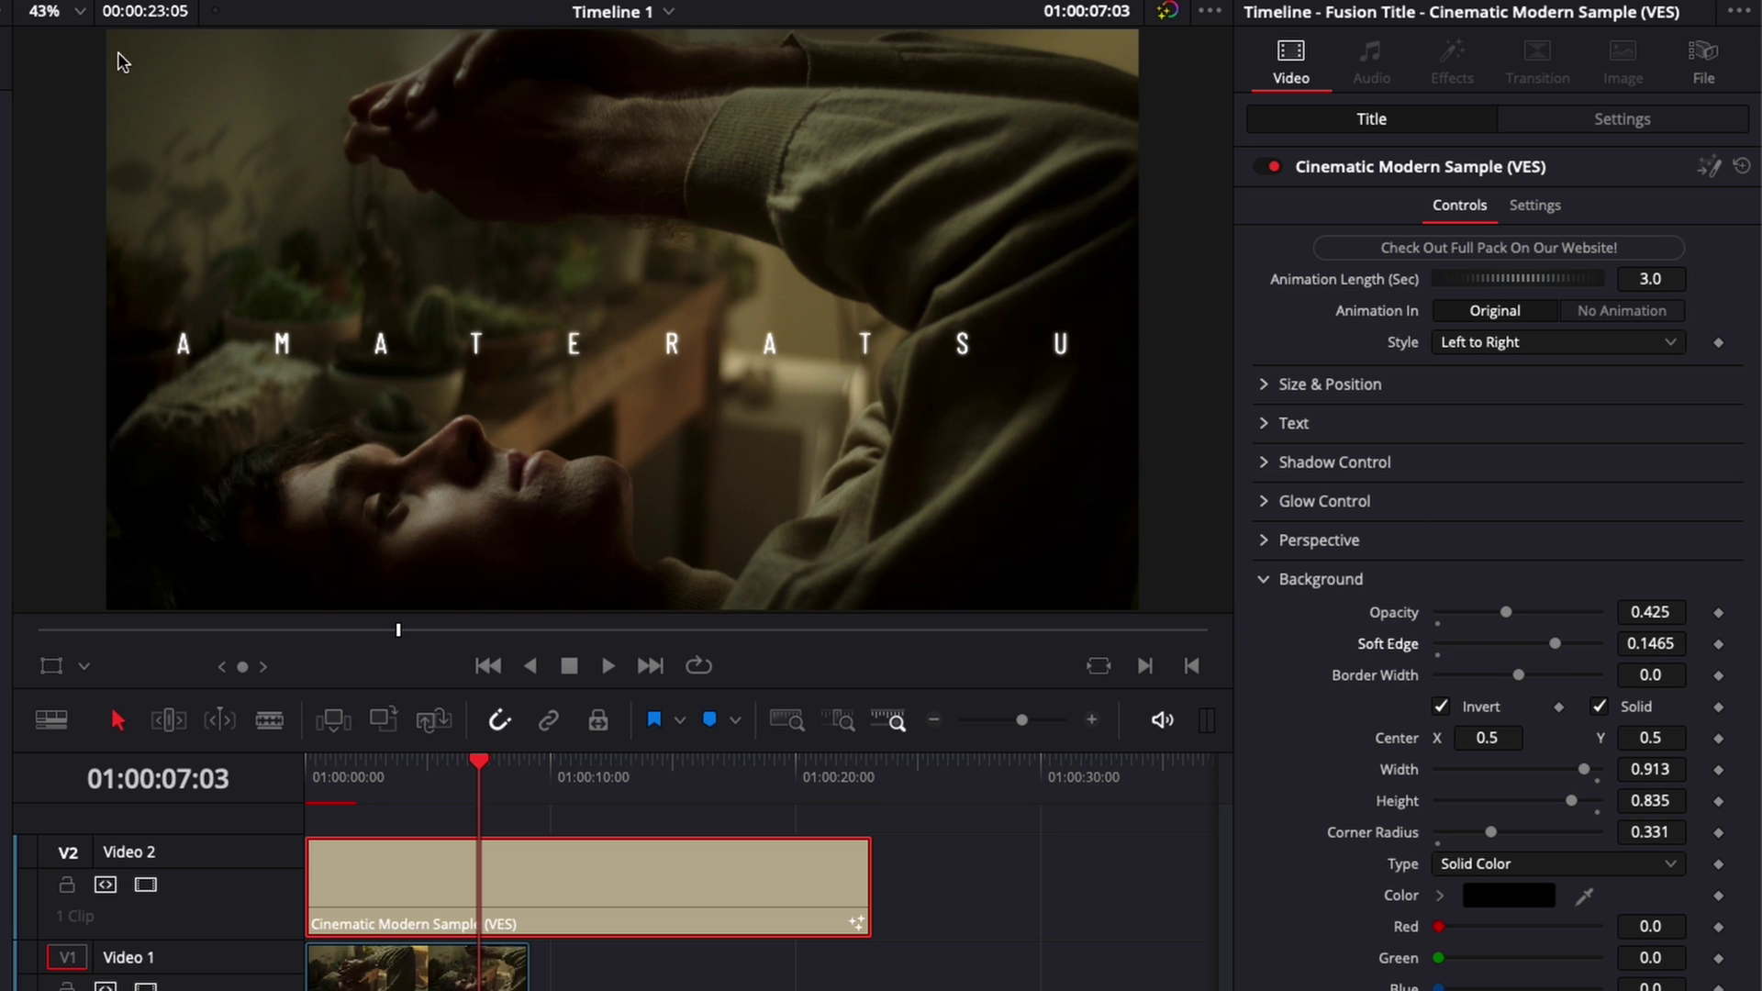